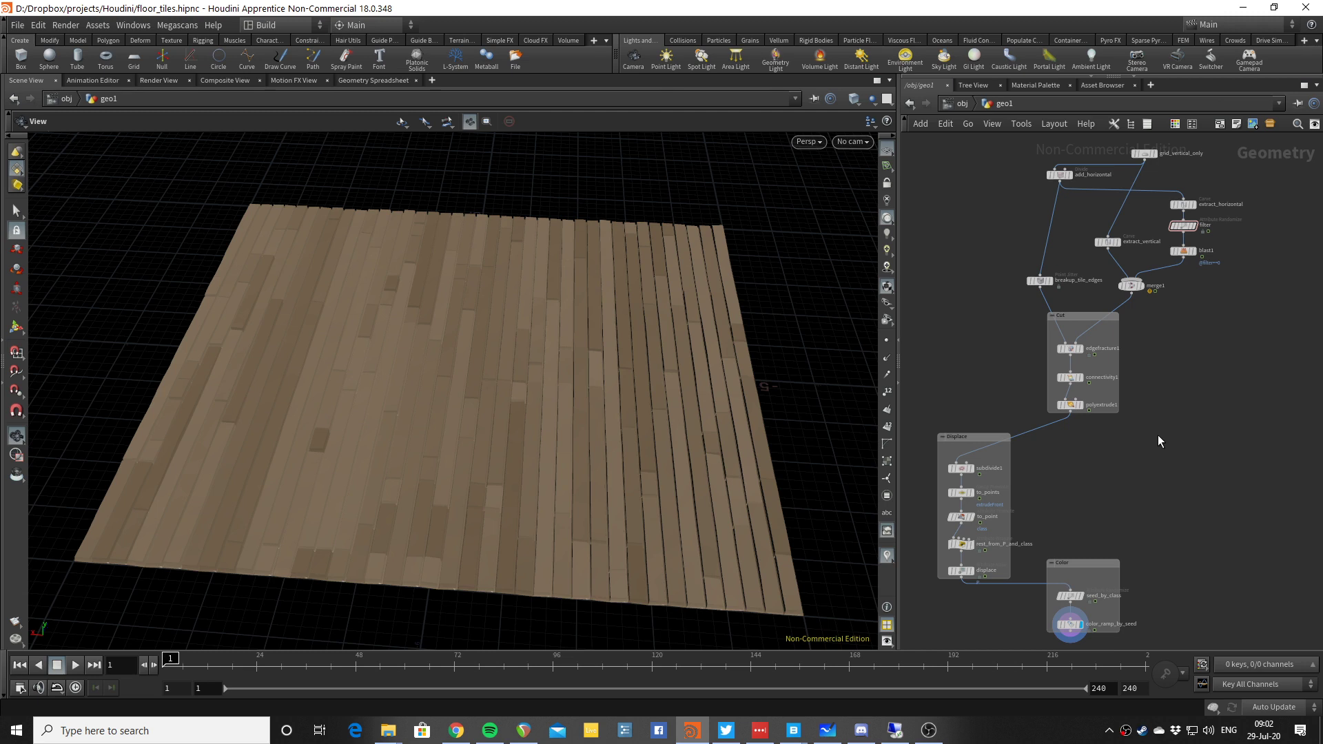
Play the animation to preview the floor re-randomizing, then stop back at frame 1.
key("Up")
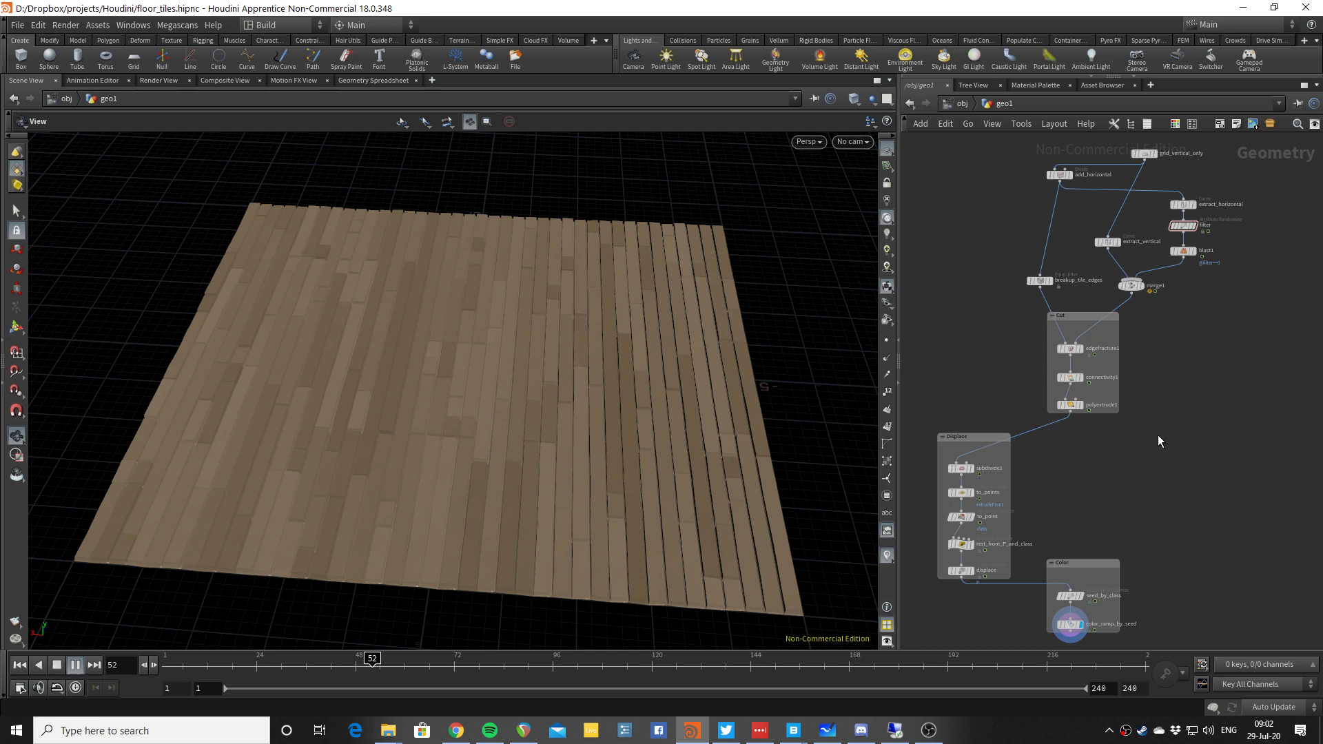
key("ctrl+Up")
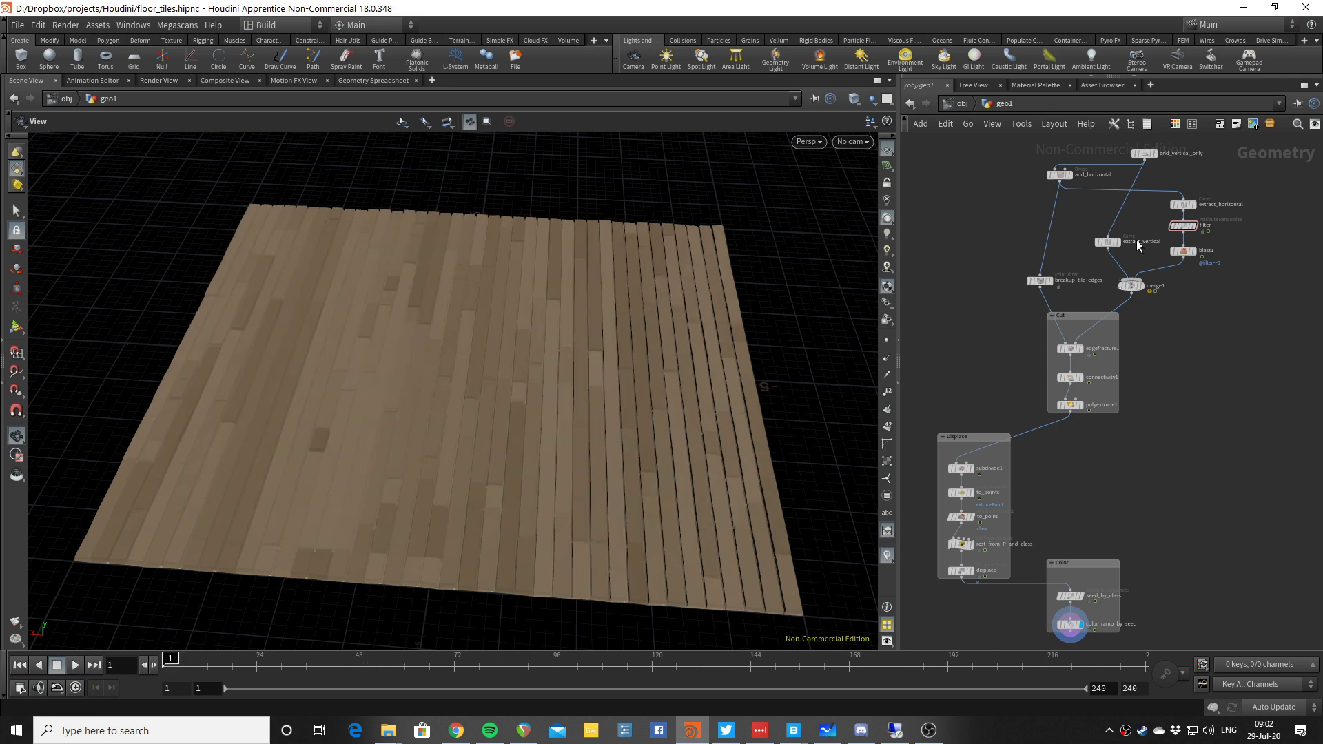
scroll(1139, 207, "up", 4)
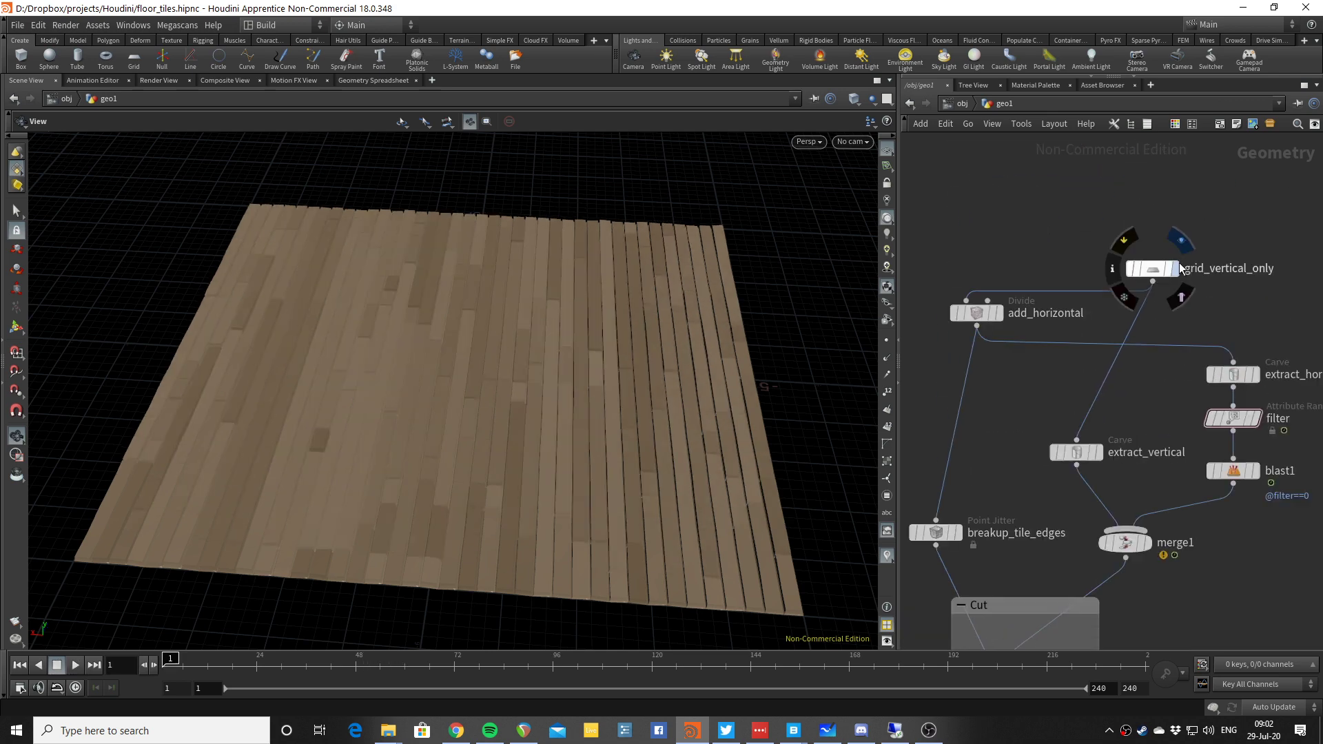
Display grid_vertical_only in wireframe, showing its flat grid of long vertical strips.
left_click(1177, 268)
key("w")
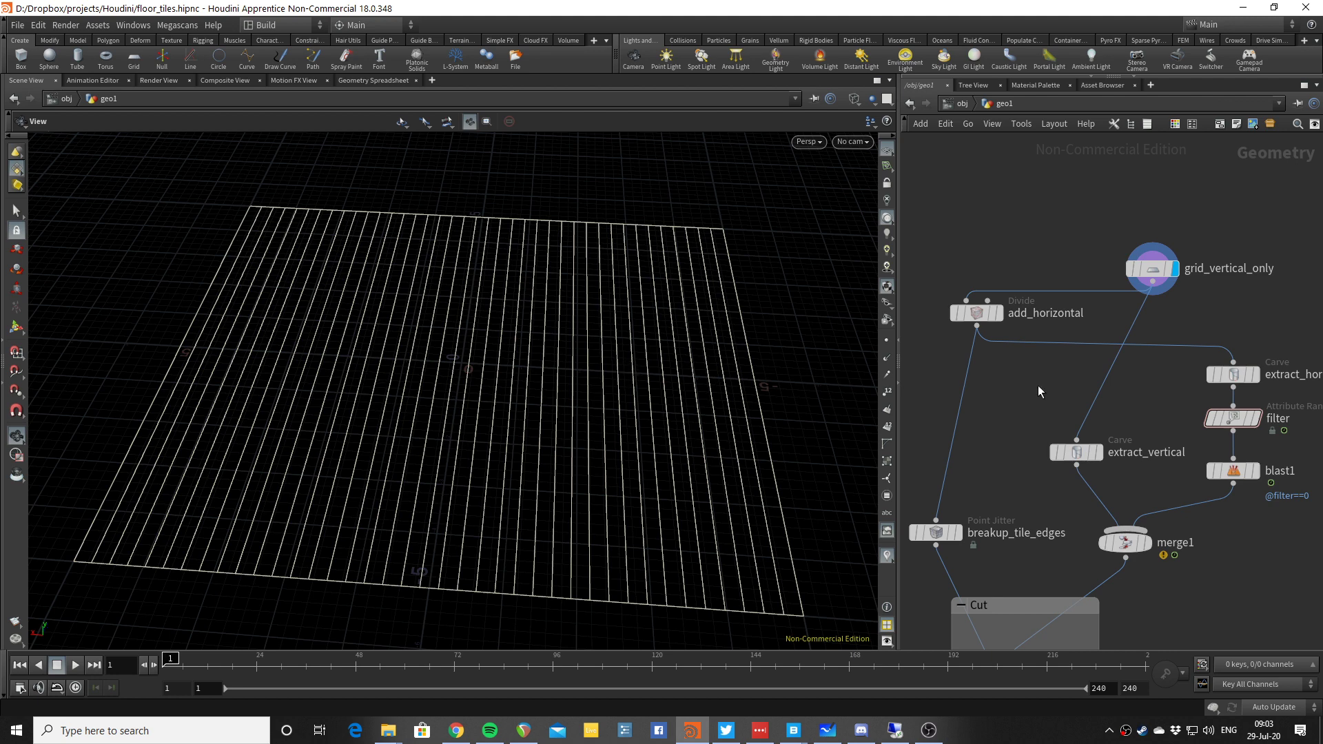
scroll(1107, 404, "down", 5)
middle_click_drag(1161, 523, 1127, 379)
scroll(1153, 323, "up", 2)
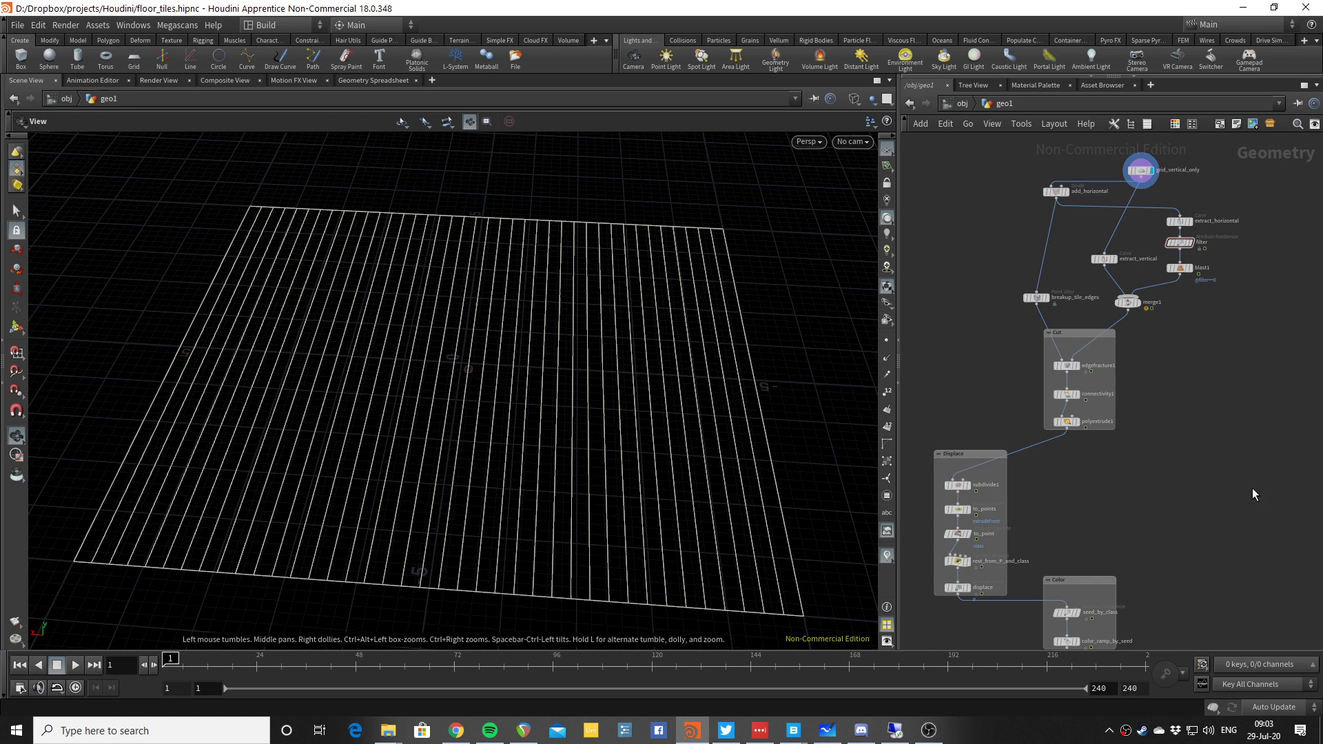
scroll(1131, 301, "up", 3)
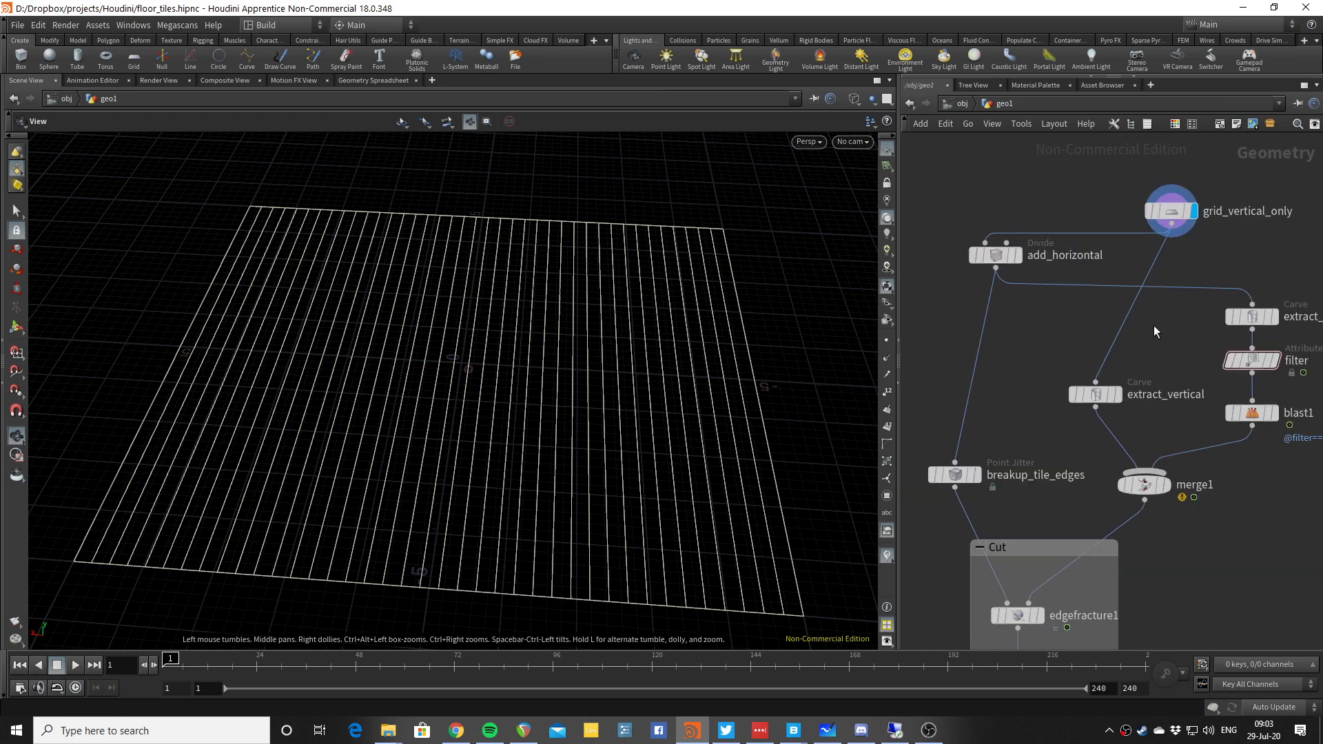
mouse_move(726, 388)
left_mouse_down()
mouse_move(685, 396)
mouse_move(724, 386)
left_mouse_up()
Display the add_horizontal stage from above and bring up its Divide parameters.
mouse_move(1018, 267)
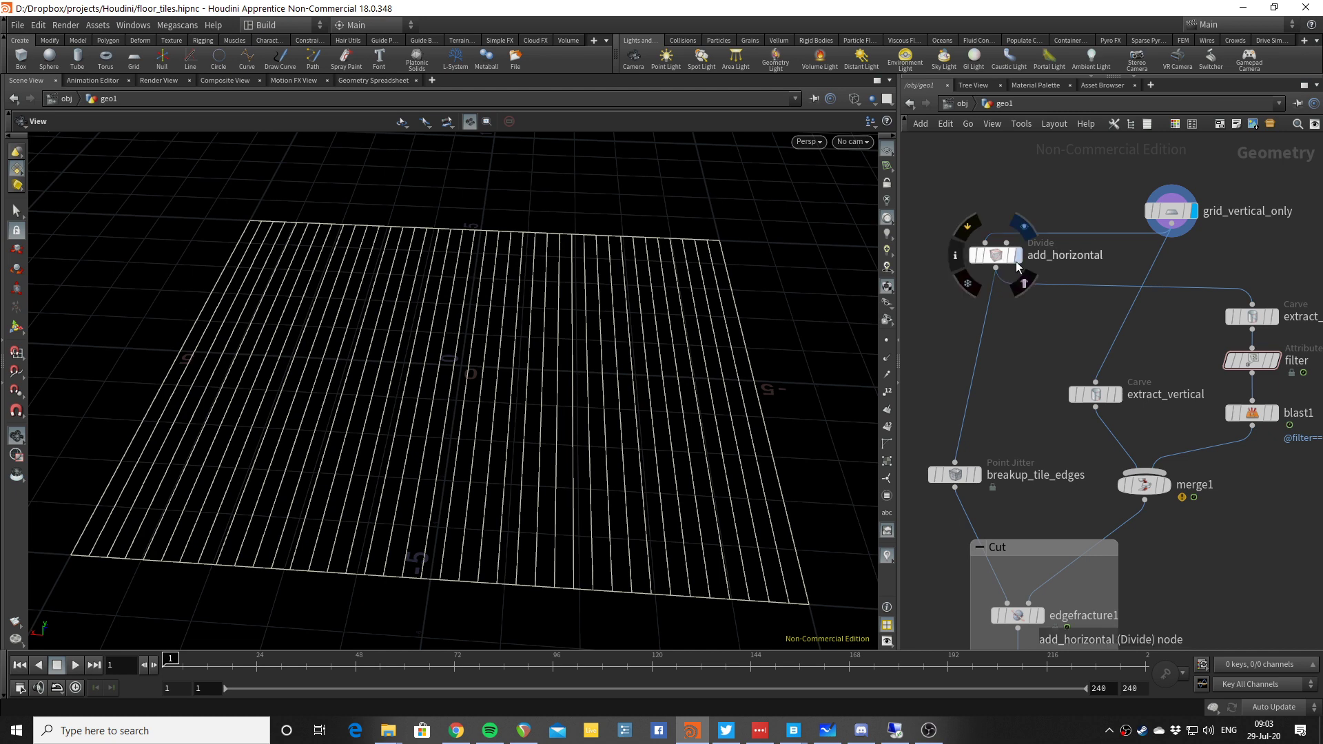
middle_click_drag(1213, 334, 1190, 342)
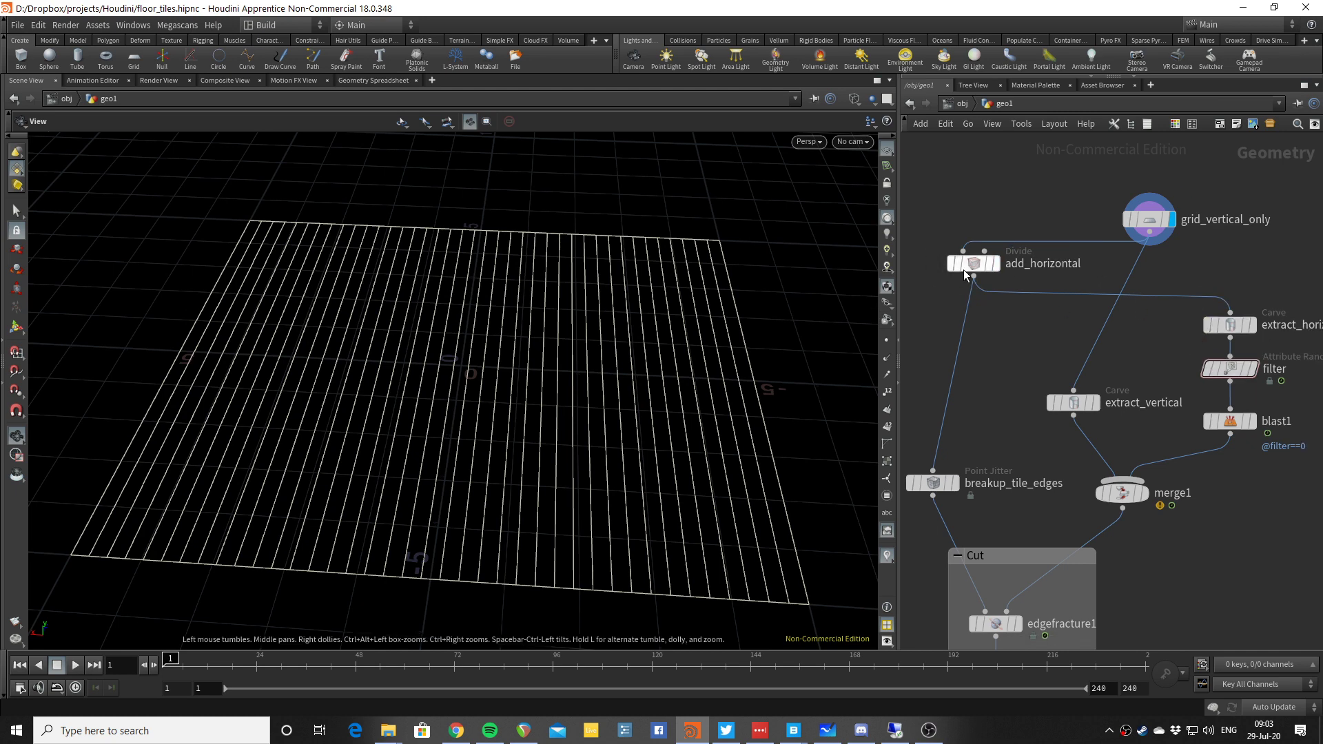
left_click(996, 263)
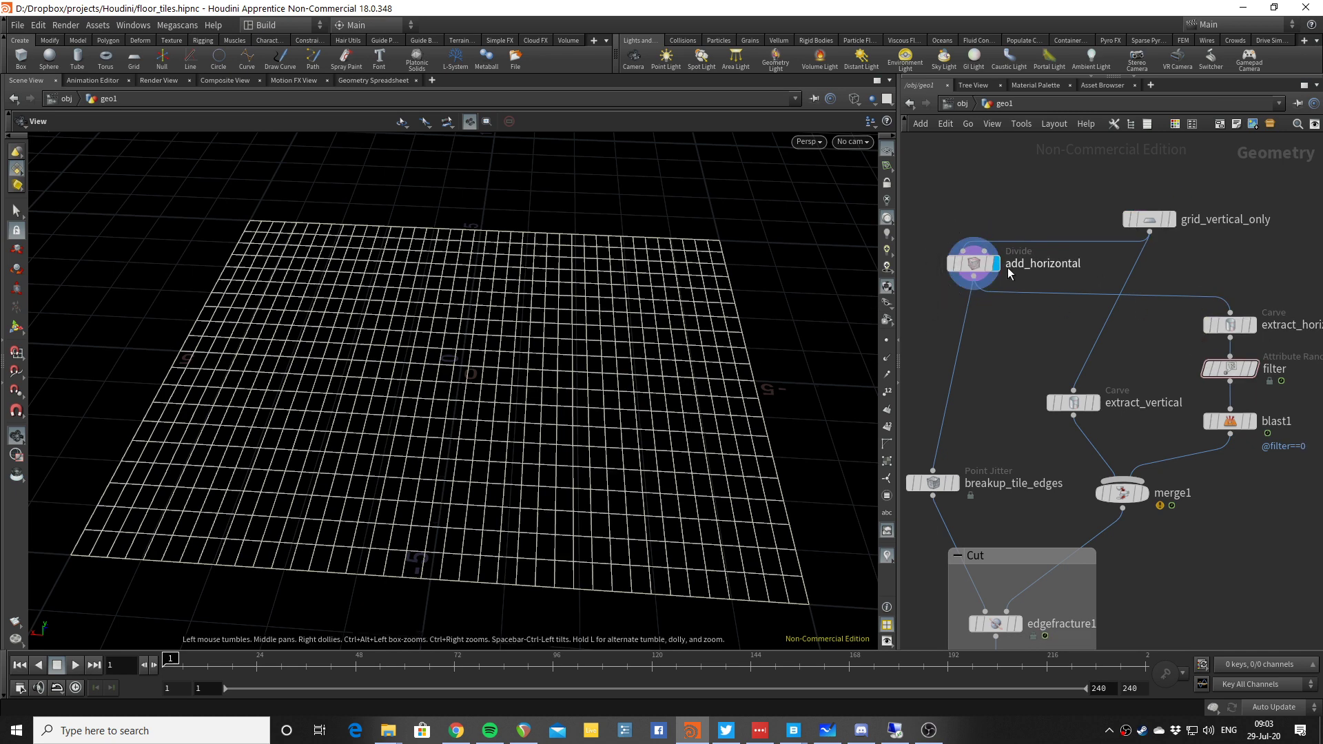
left_click_drag(655, 346, 656, 437)
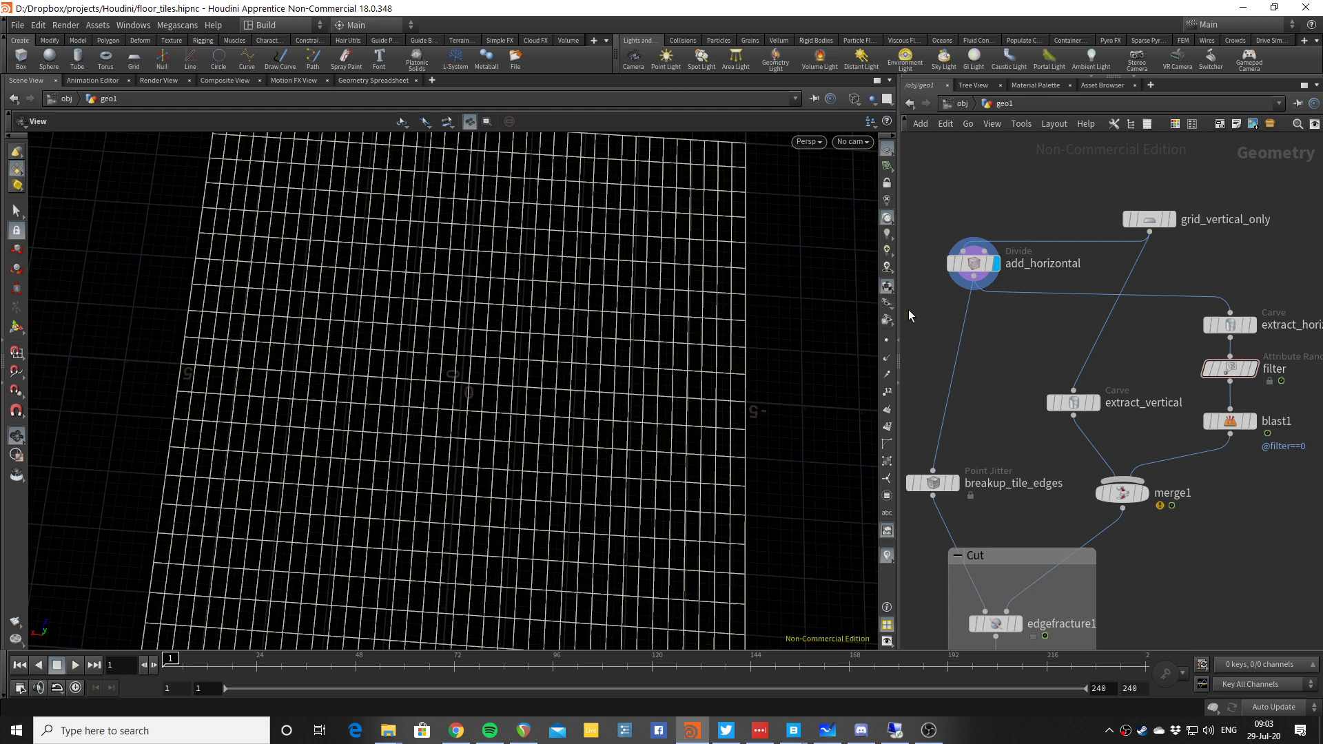
left_click(1081, 80)
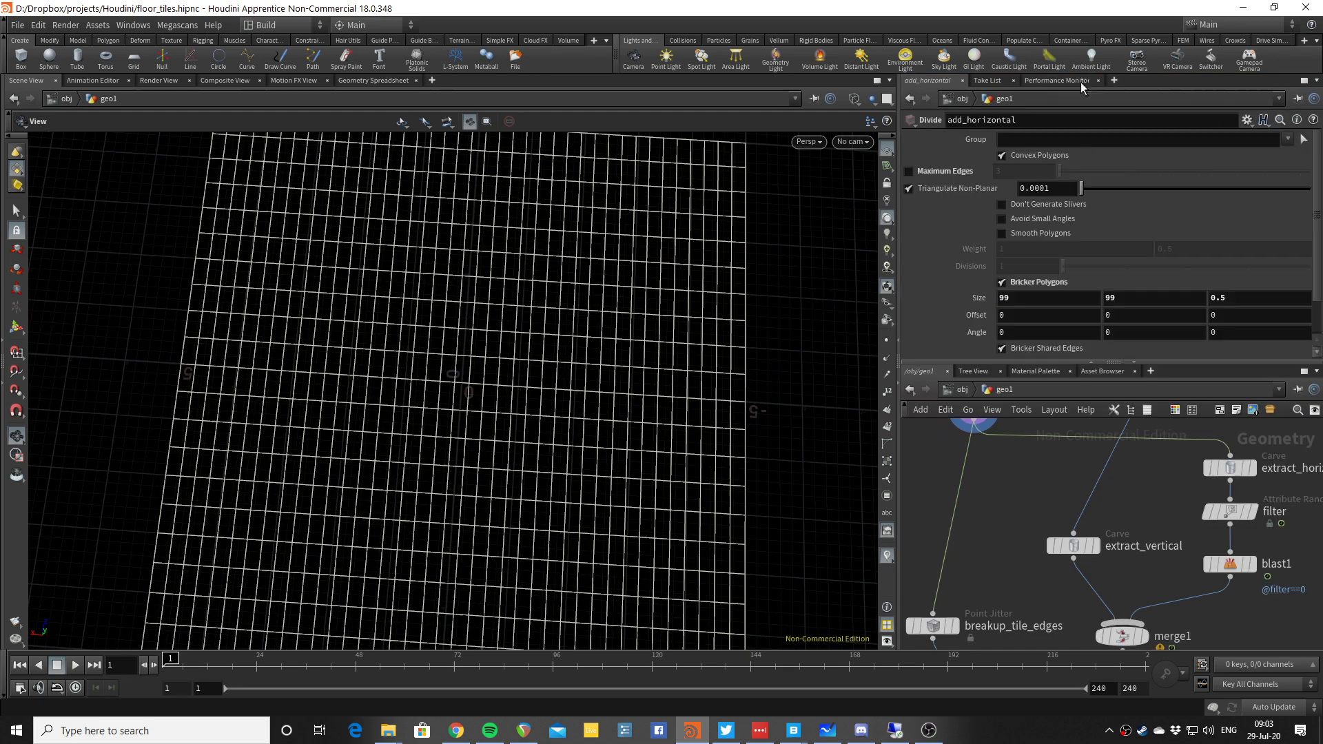
scroll(1077, 207, "down", 2)
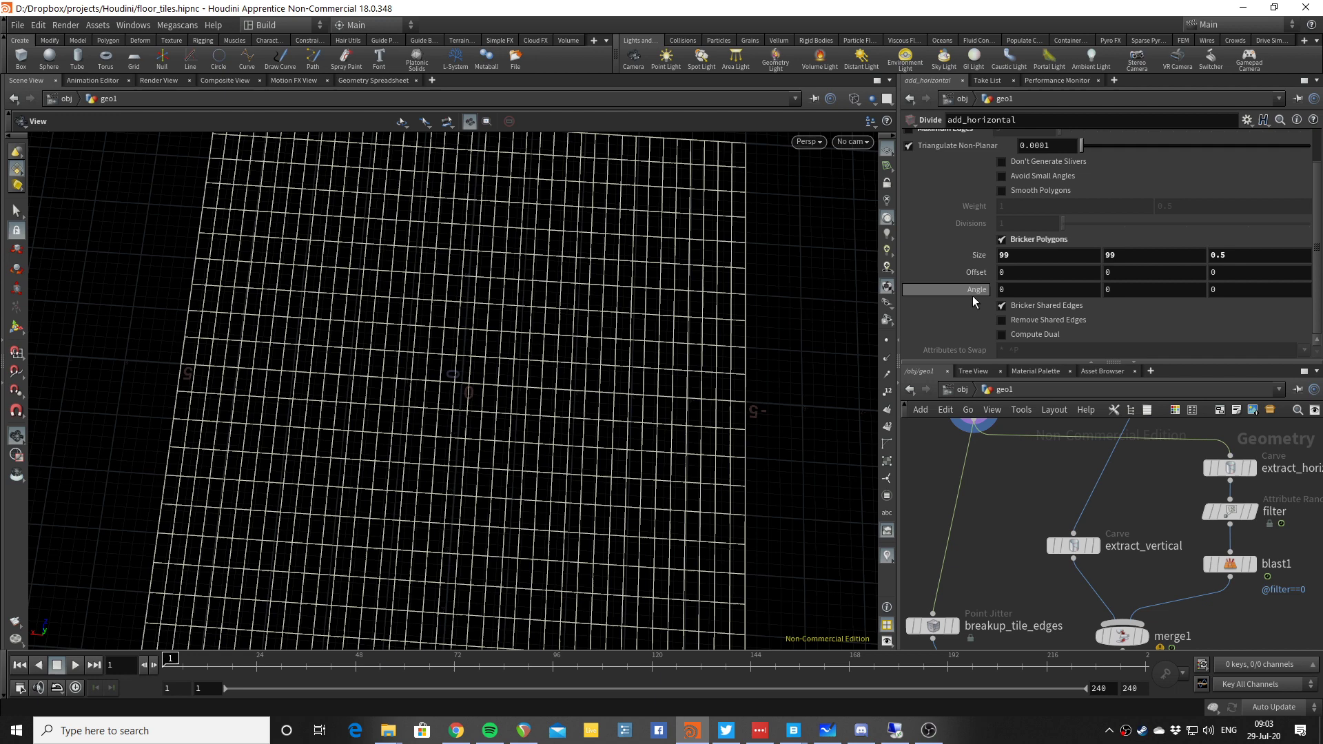
Try different third bricker Size values on add_horizontal: 0.2, .4 and .3.
key("Up")
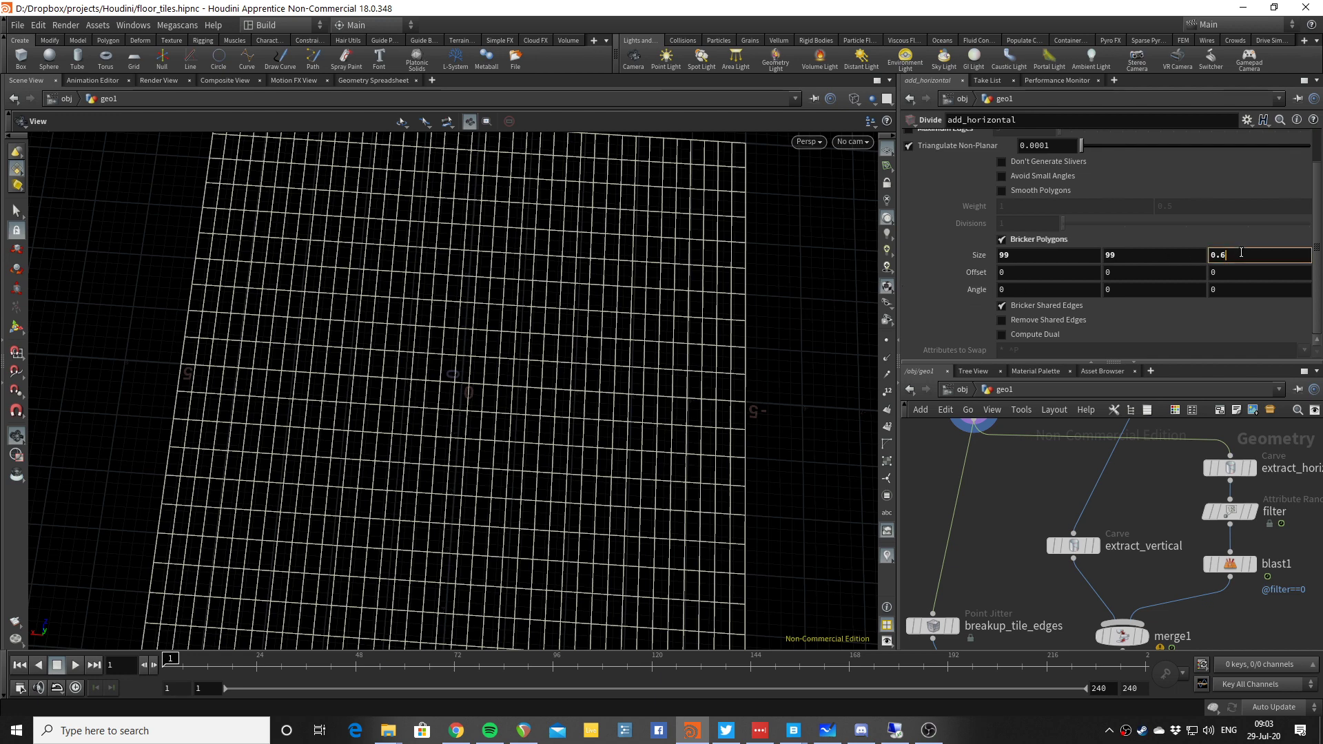
key("Down")
key("Down")
key("Down")
key("Down")
key("Down")
key("BackSpace")
type("2")
key("Return")
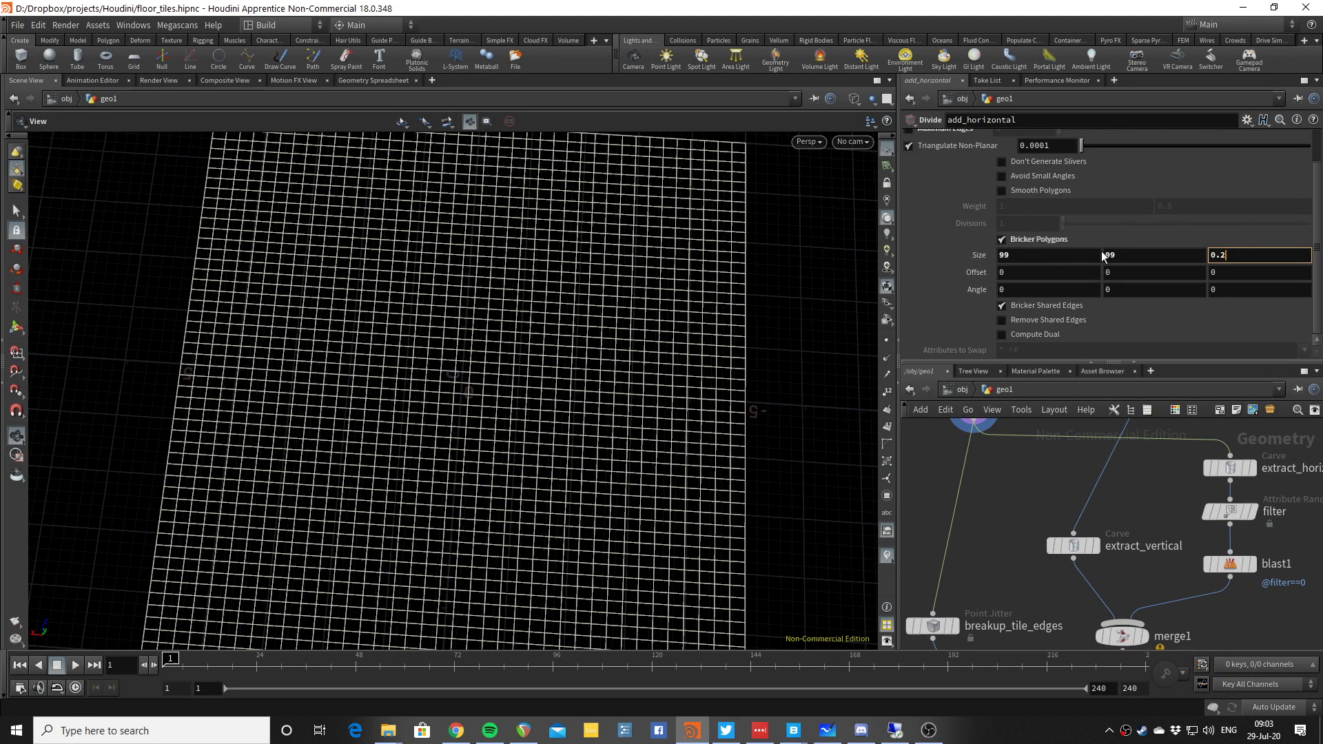
scroll(987, 235, "up", 2)
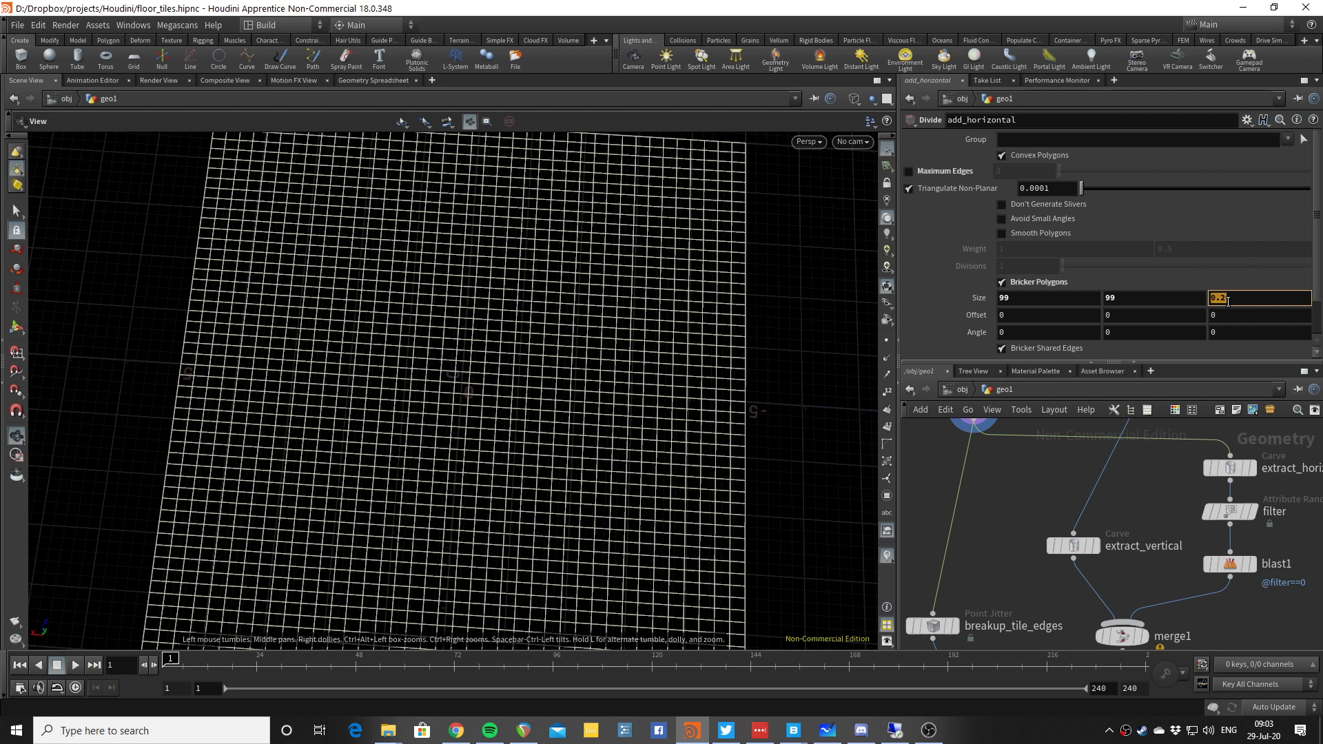
type(".4")
key("Return")
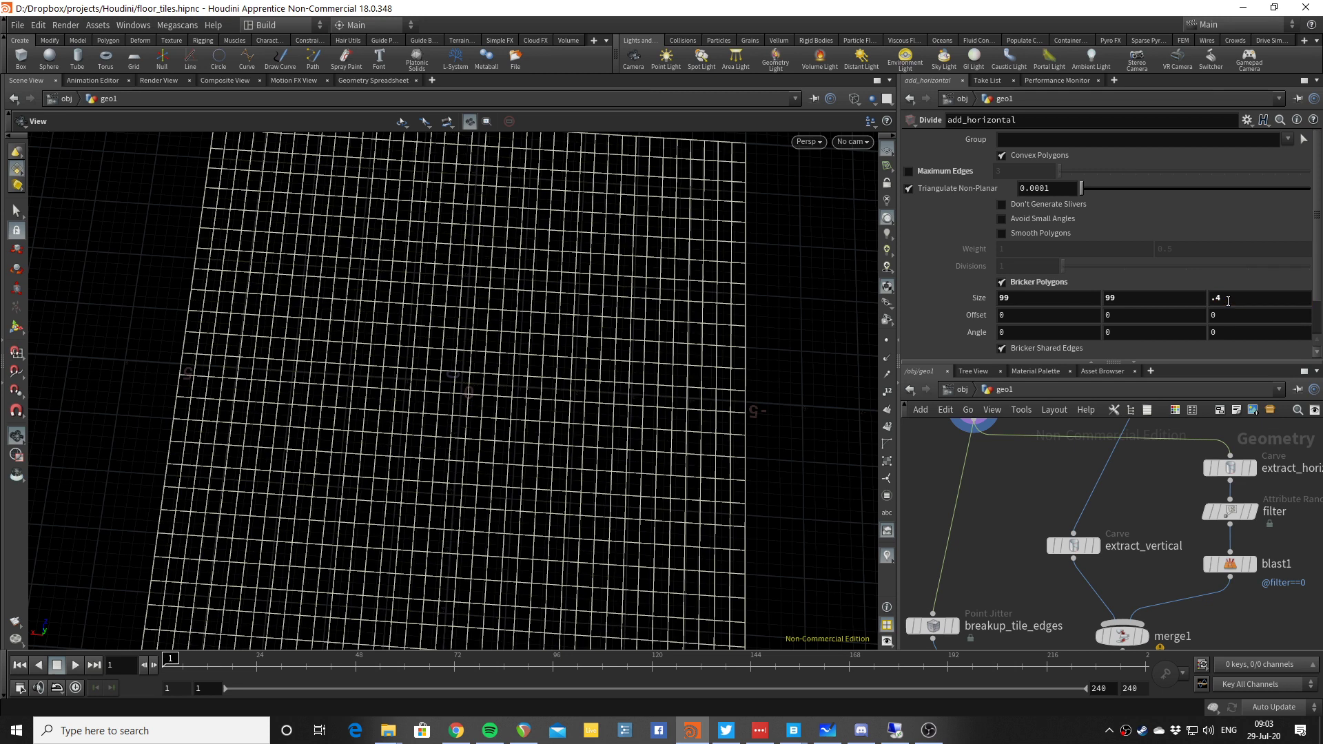
left_click(1233, 298)
type(".3")
key("Return")
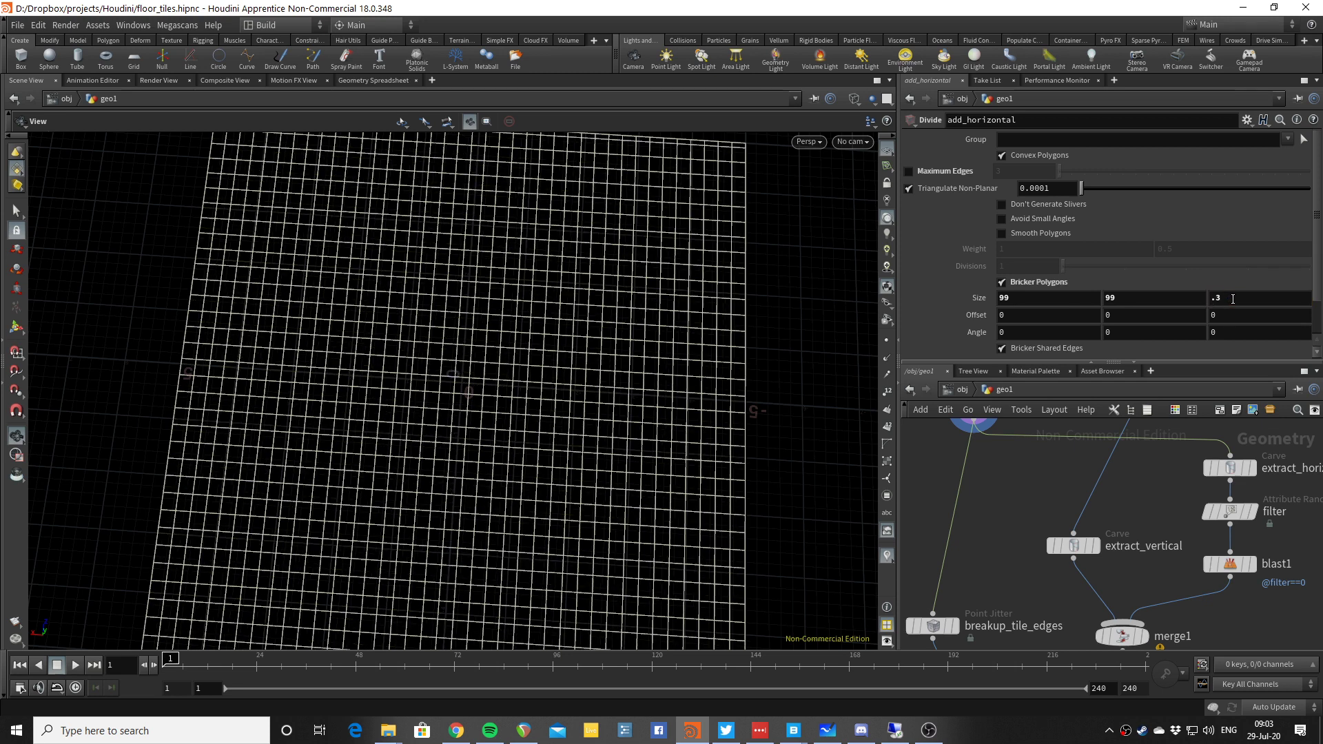
Settle the third bricker Size at .25 (99, 99, .25) for a dense tiled grid.
left_click_drag(623, 366, 597, 383)
left_click(1249, 292)
type(".2")
key("Return")
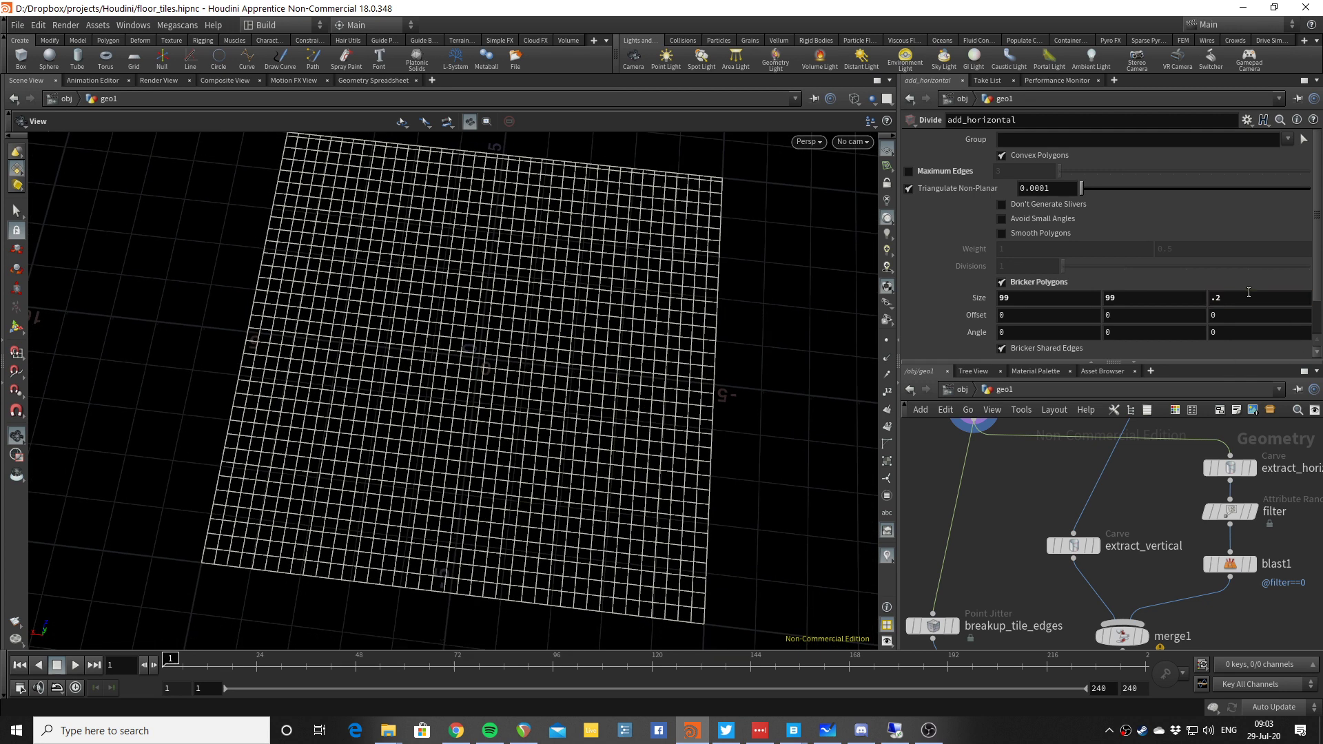
left_click(1244, 301)
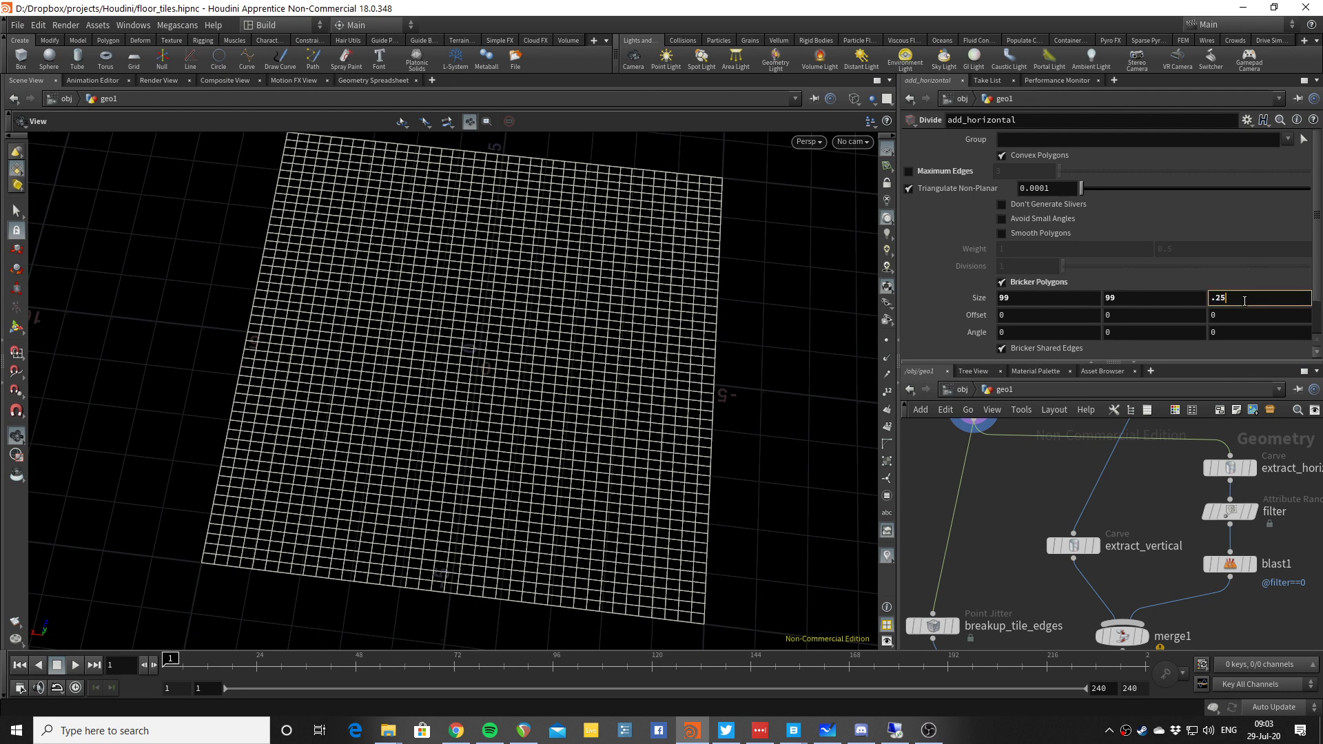
type("5")
key("Return")
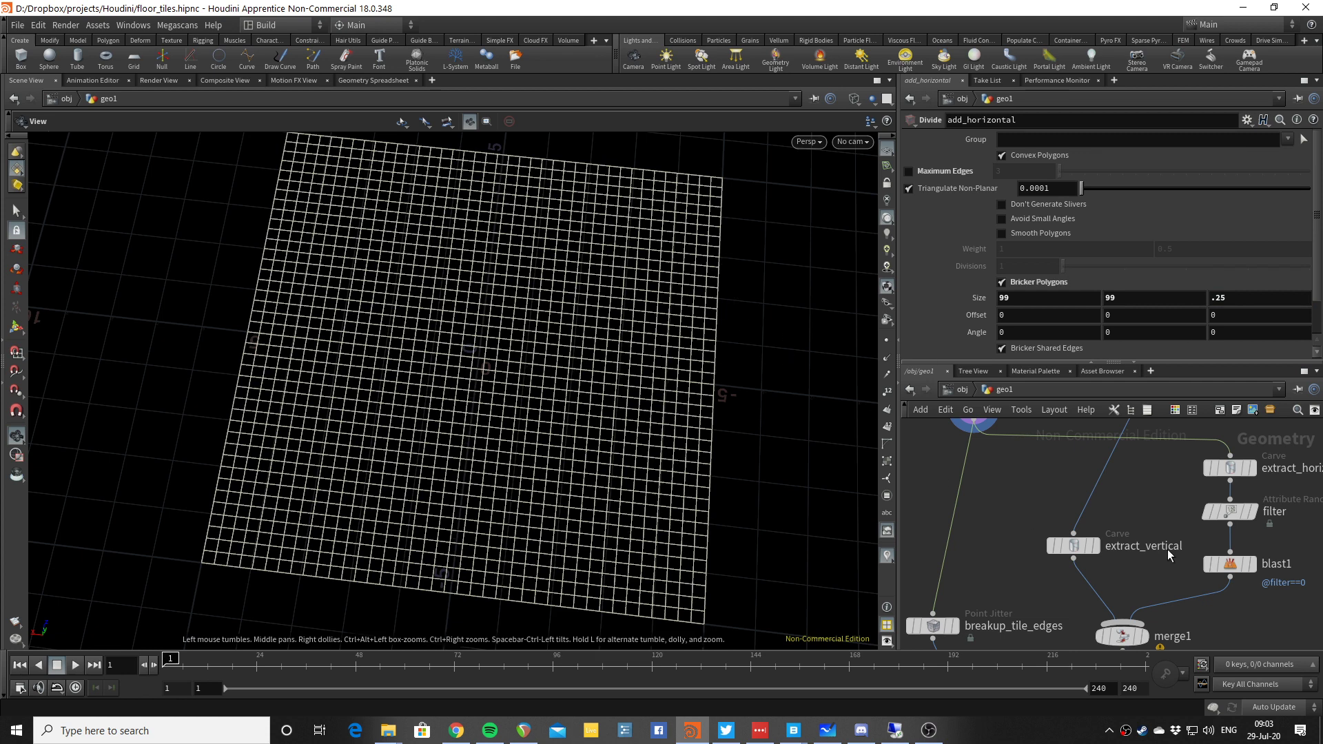
middle_click_drag(1165, 516, 1110, 515)
scroll(1092, 524, "down", 2)
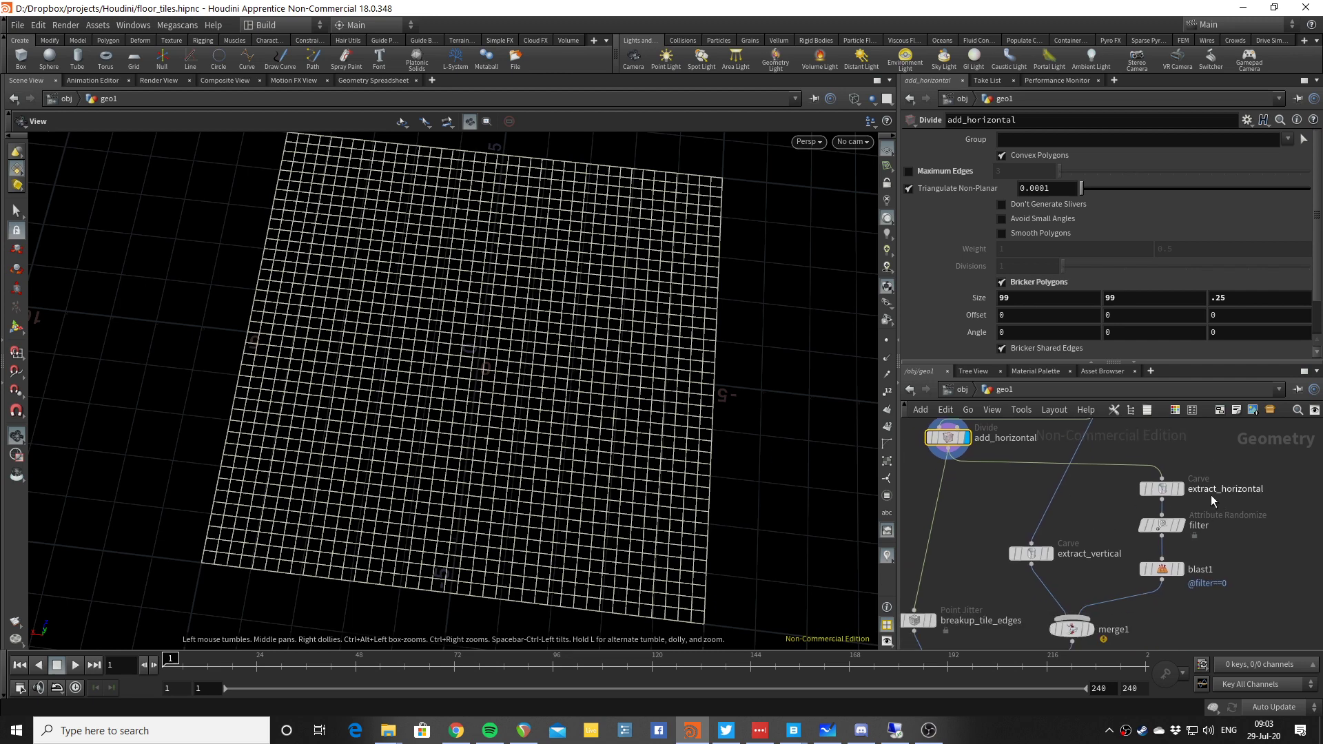
Display extract_horizontal and open its Carve parameters, First U 0 and Second U 0.25.
left_click(1180, 488)
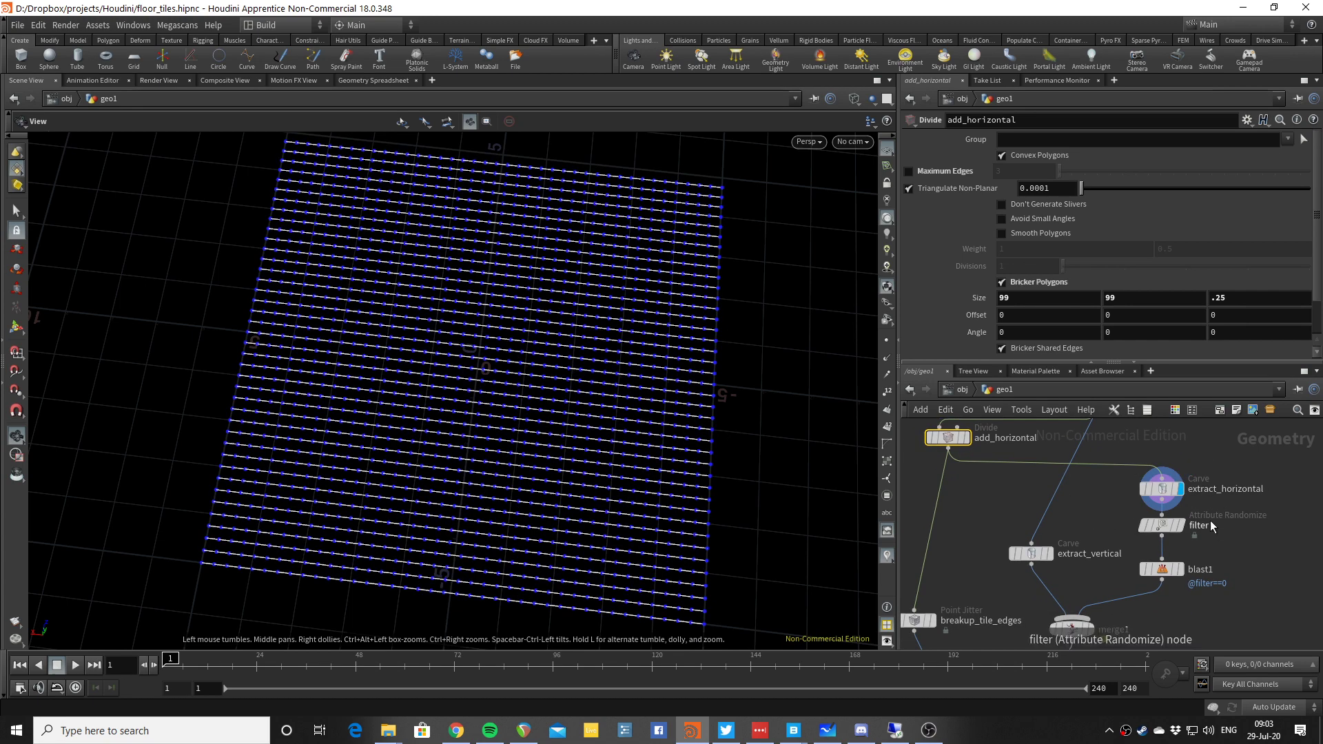
scroll(736, 260, "up", 6)
scroll(700, 379, "up", 2)
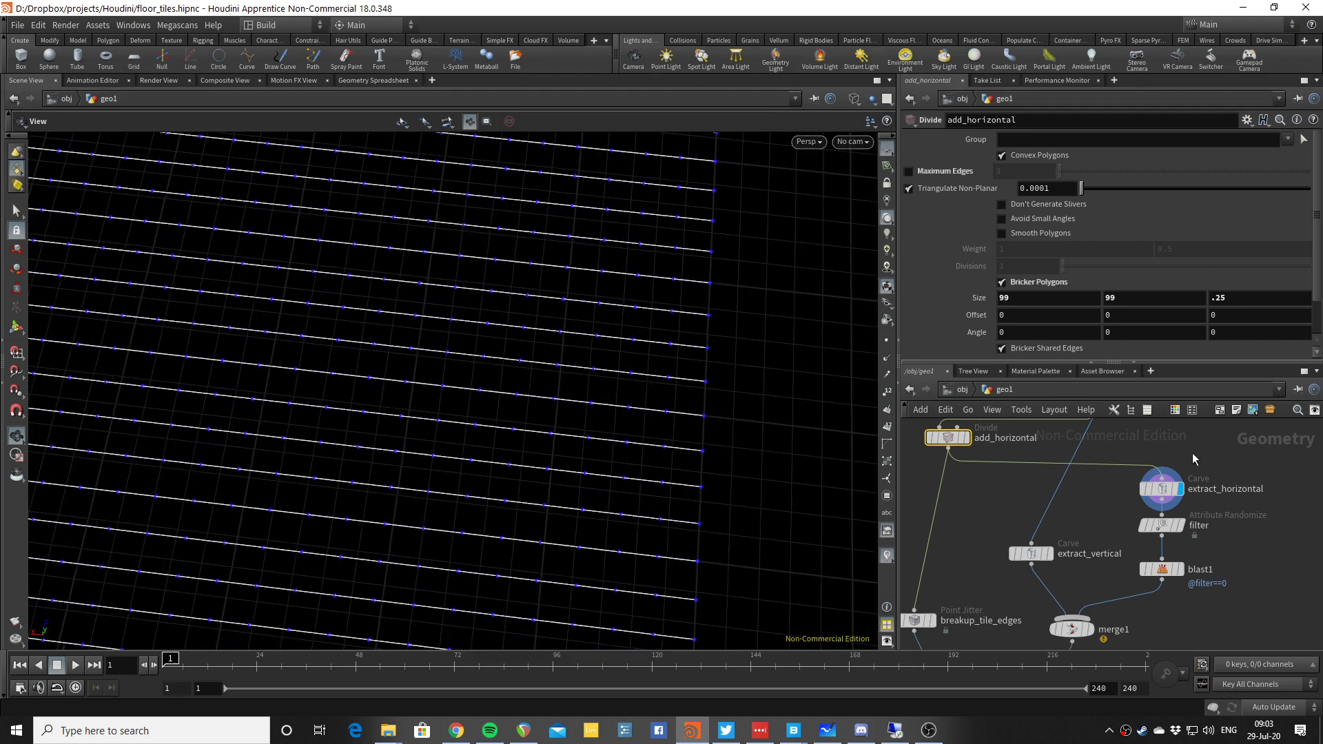
left_click(1163, 489)
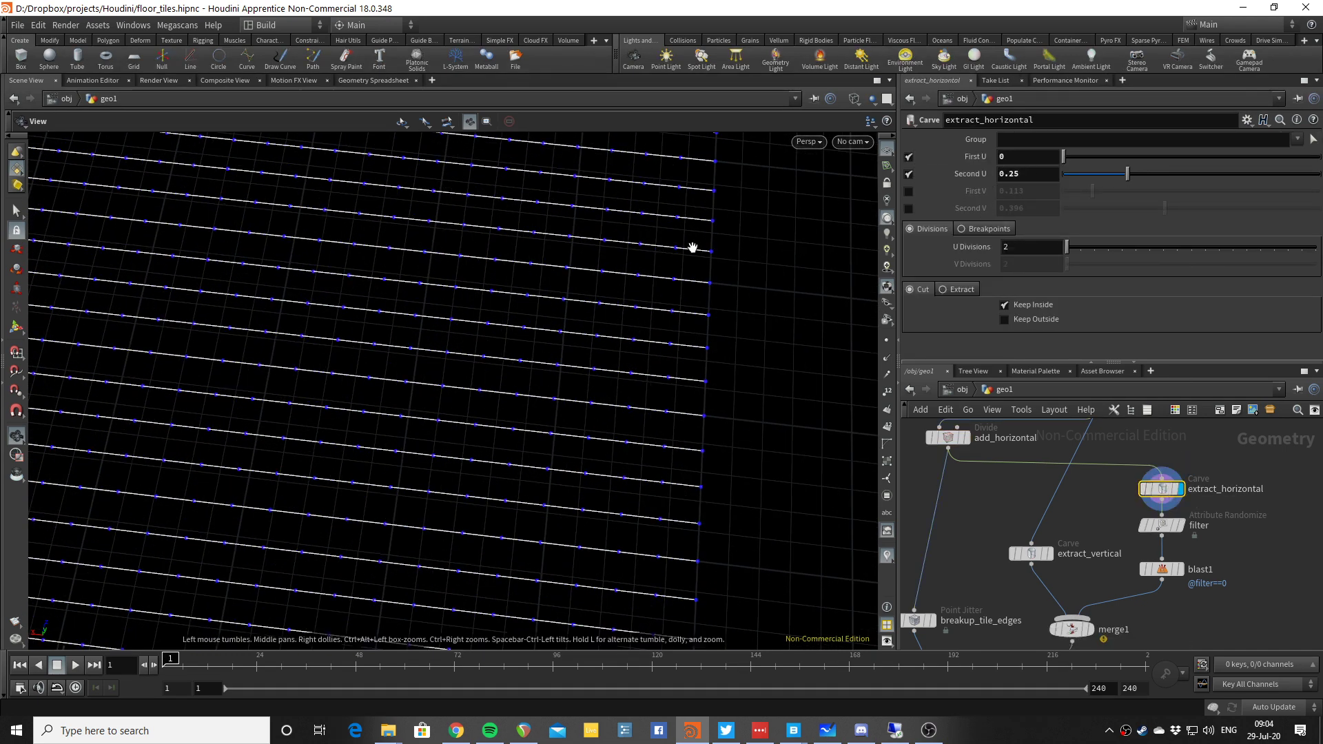
scroll(683, 303, "down", 1)
mouse_move(686, 266)
middle_mouse_down()
mouse_move(688, 390)
mouse_move(696, 271)
middle_mouse_up()
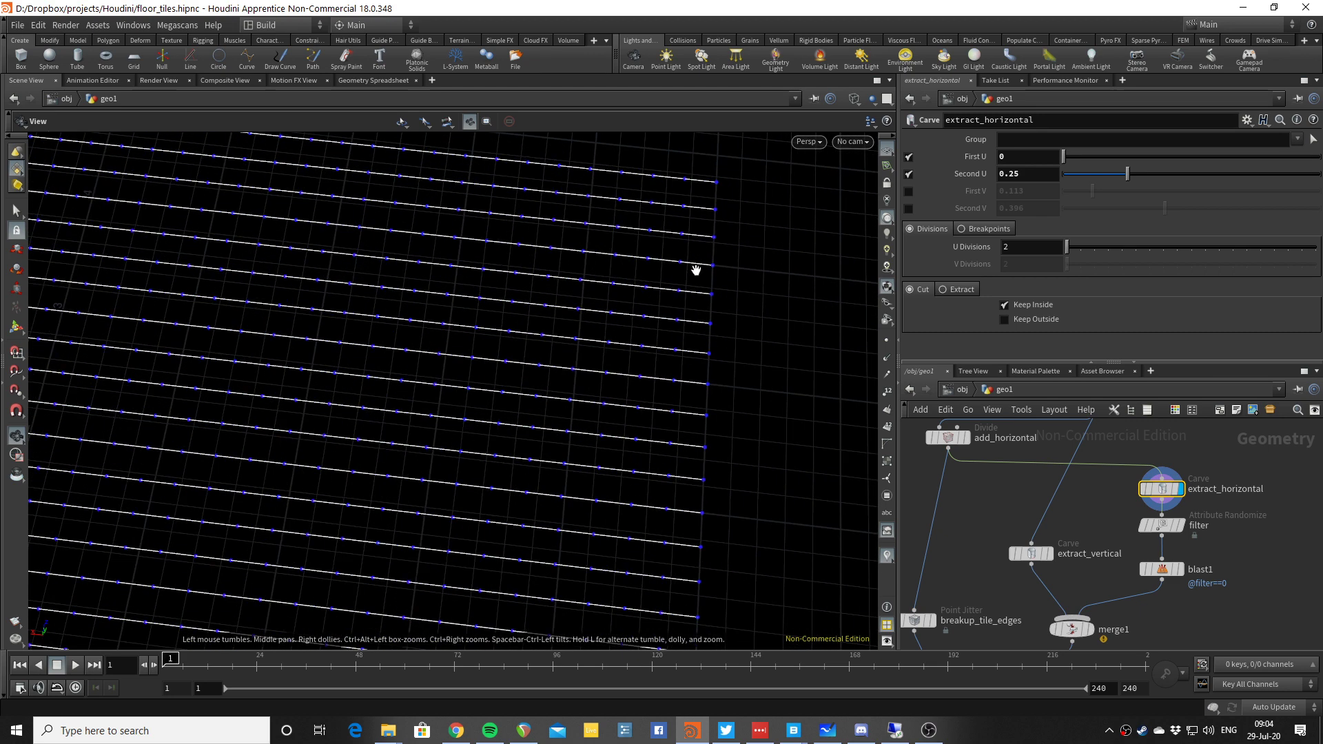
scroll(692, 260, "up", 4)
Compare with the add_horizontal grid, then return to extract_horizontal and zoom out over all lines.
middle_click_drag(1034, 422, 1047, 502)
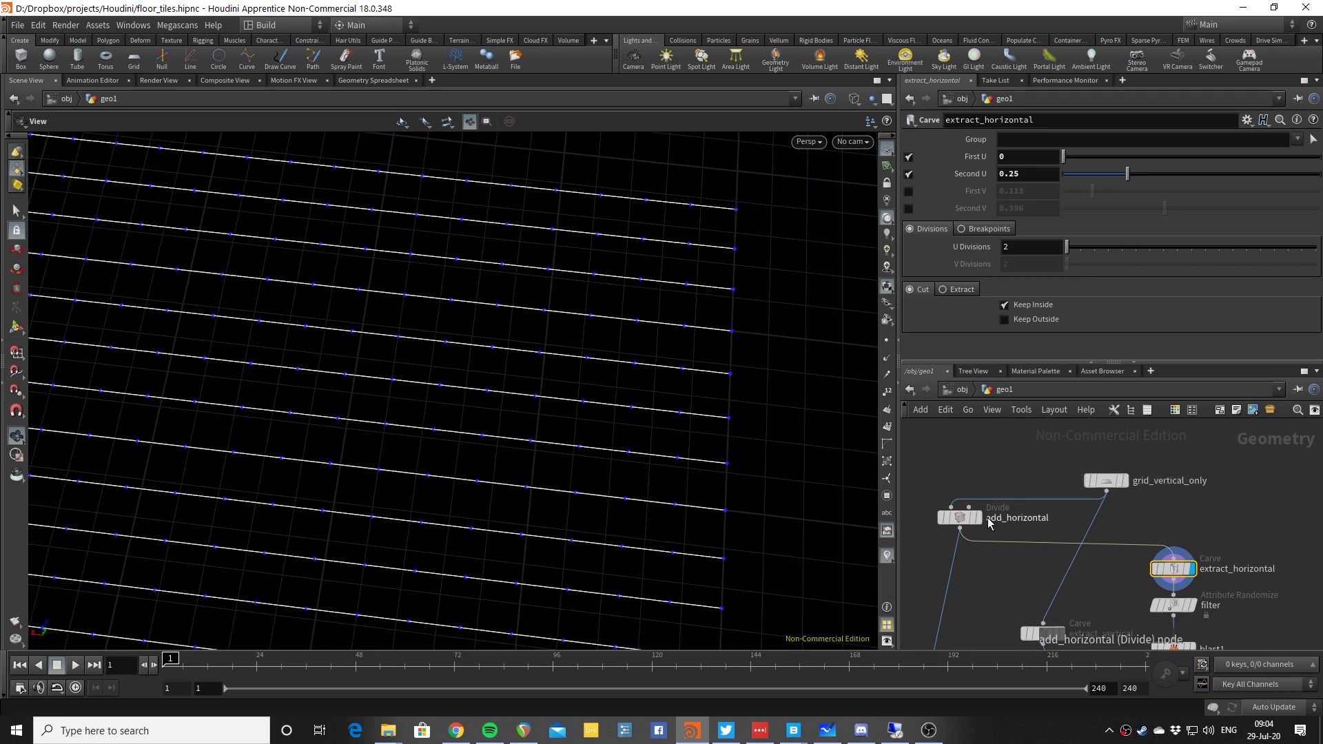
left_click(986, 524)
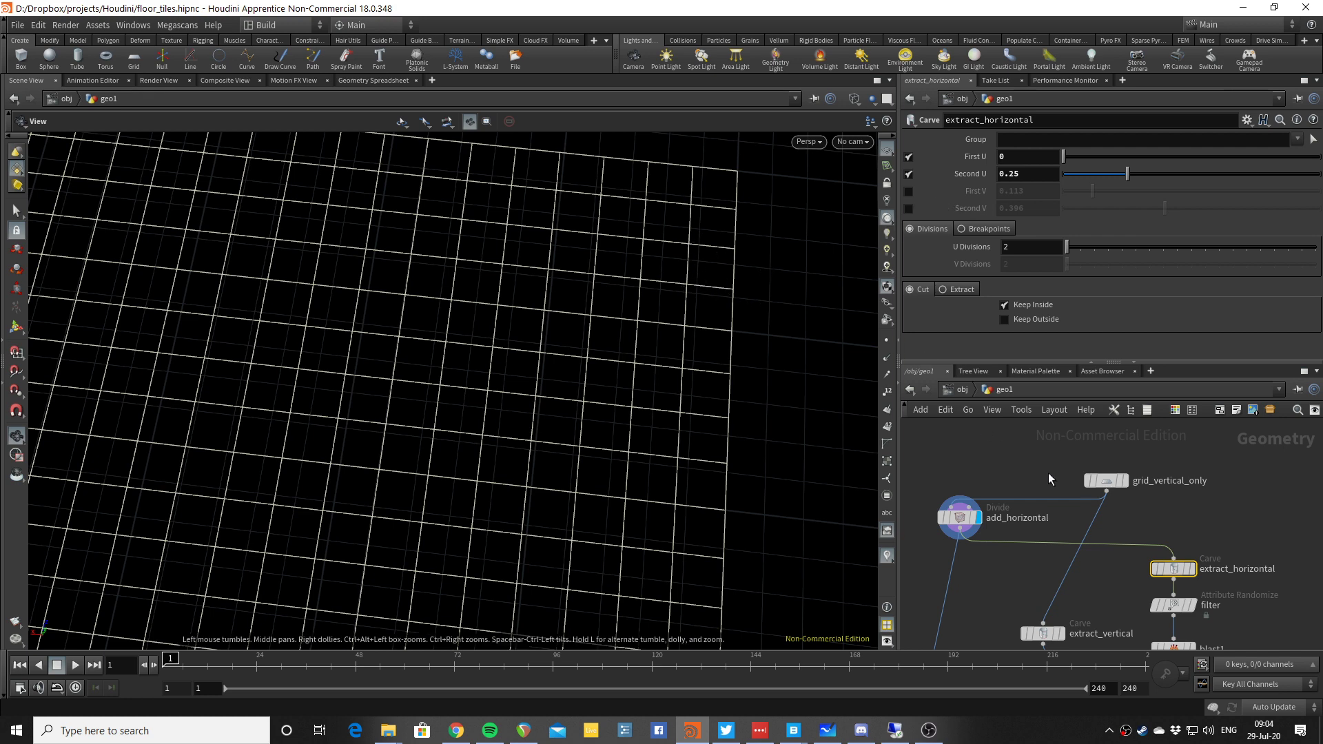
left_click(1190, 568)
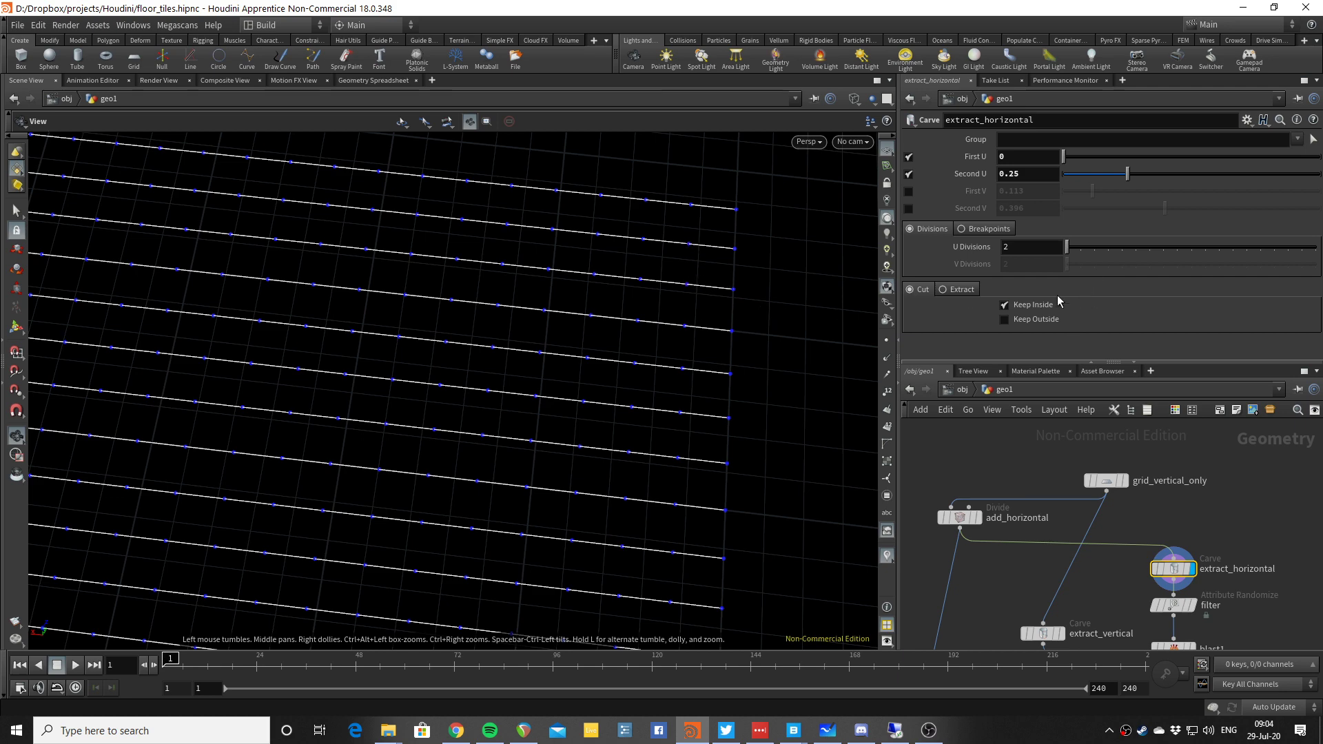
scroll(1130, 512, "down", 2)
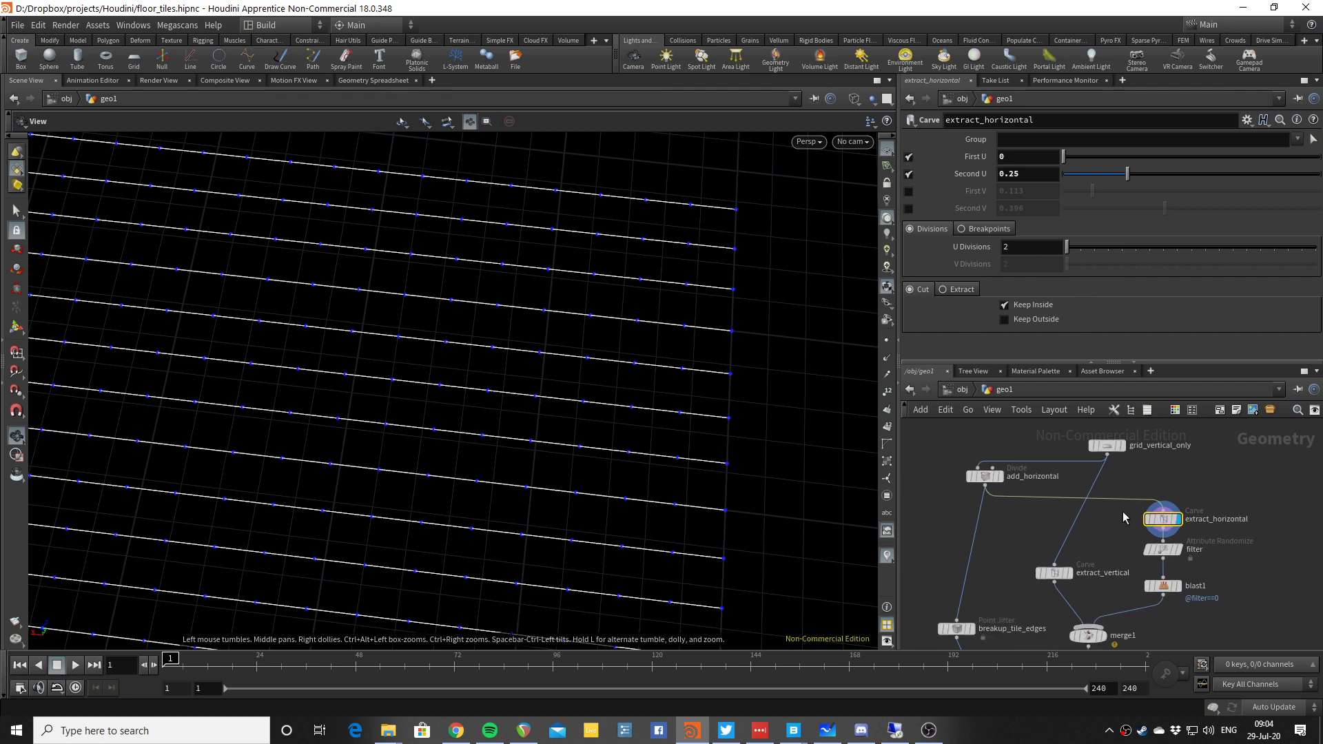
scroll(1125, 517, "up", 2)
scroll(594, 319, "down", 4)
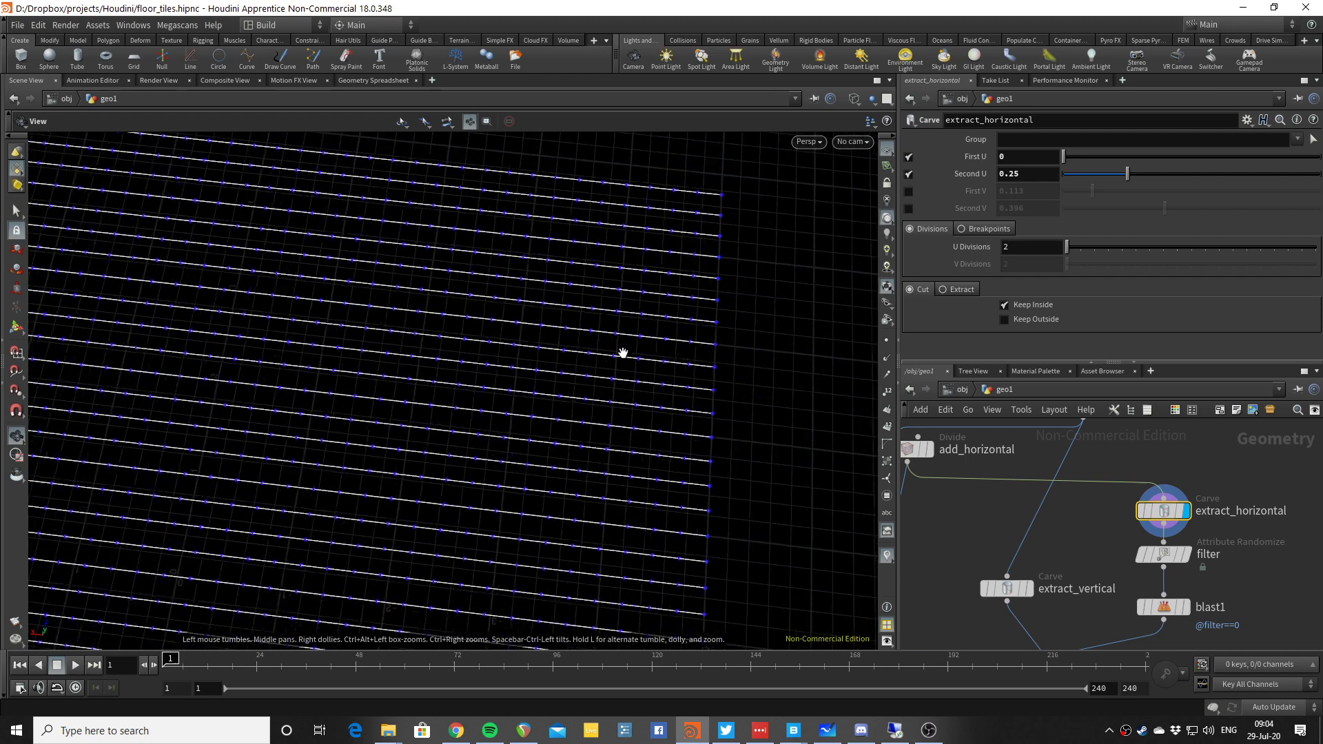
scroll(622, 353, "down", 5)
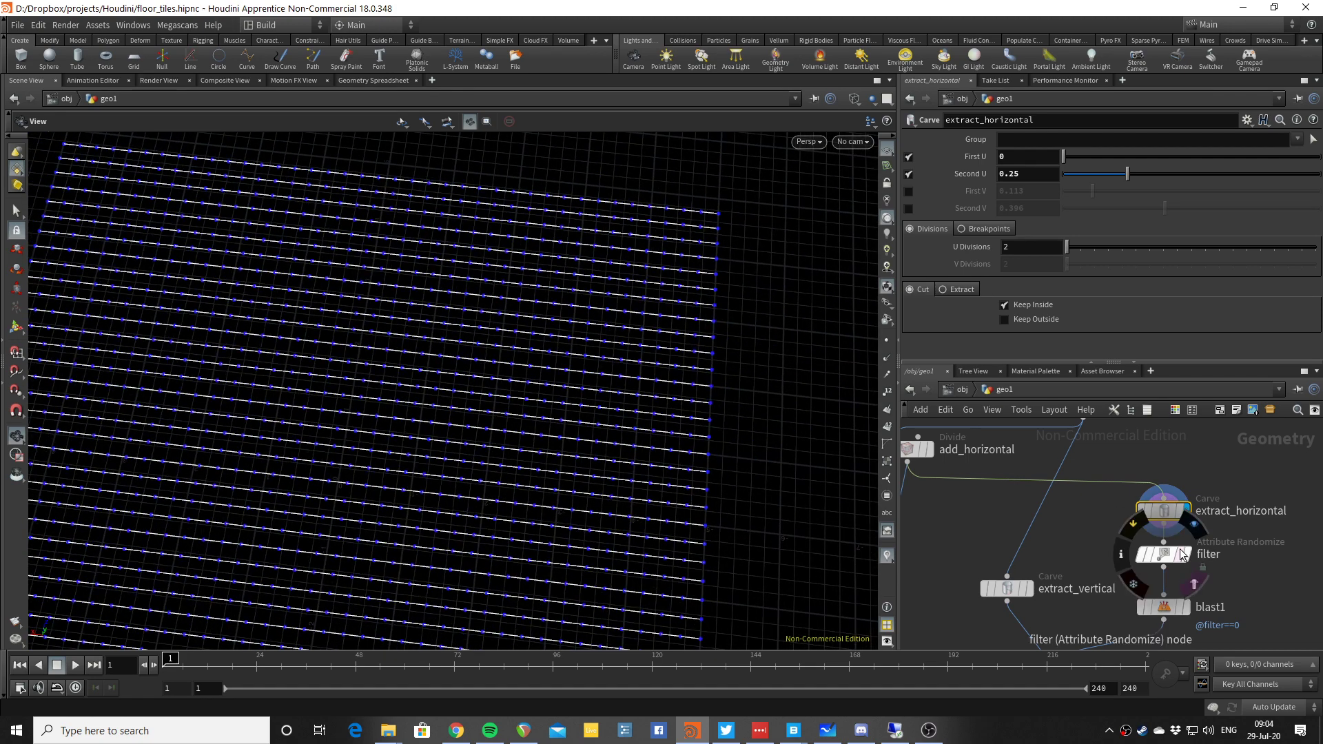
Display the filter node and inspect its filter primitive attribute in the info window.
left_click(1187, 554)
left_click(1165, 555)
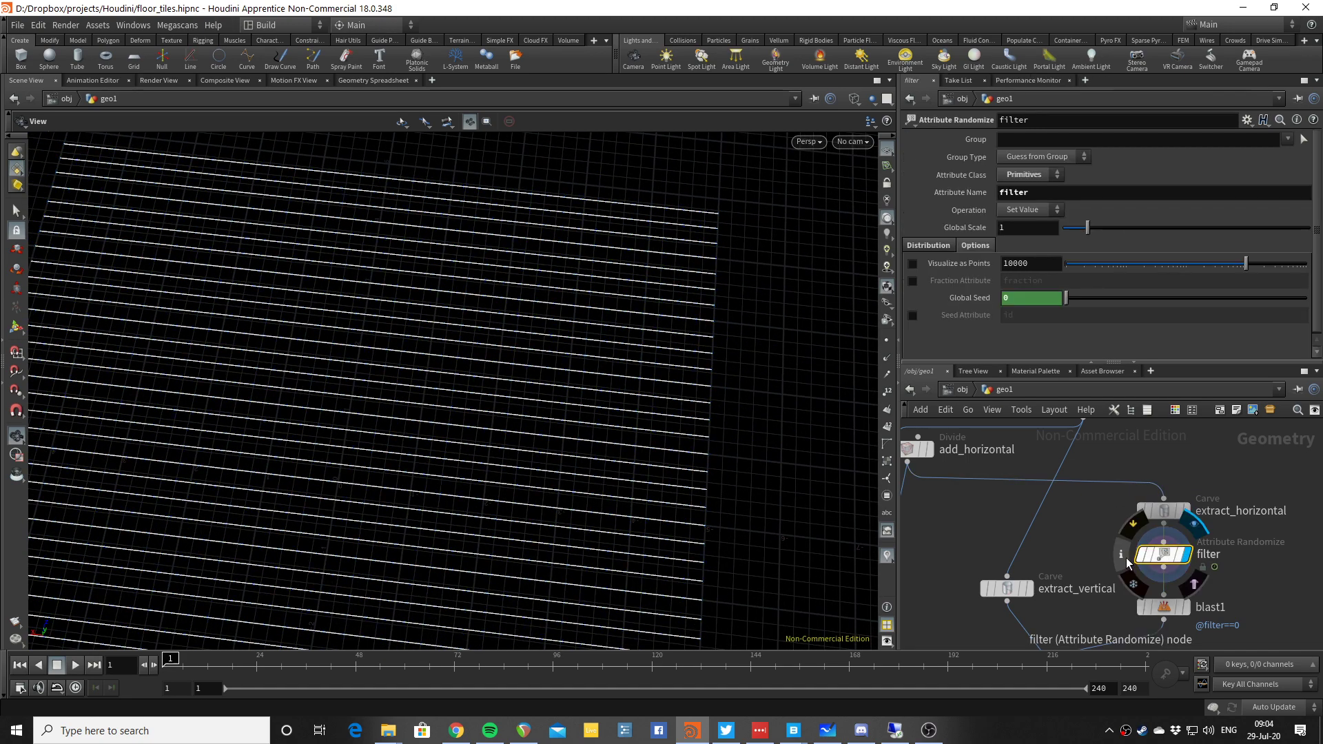
left_click(1121, 554)
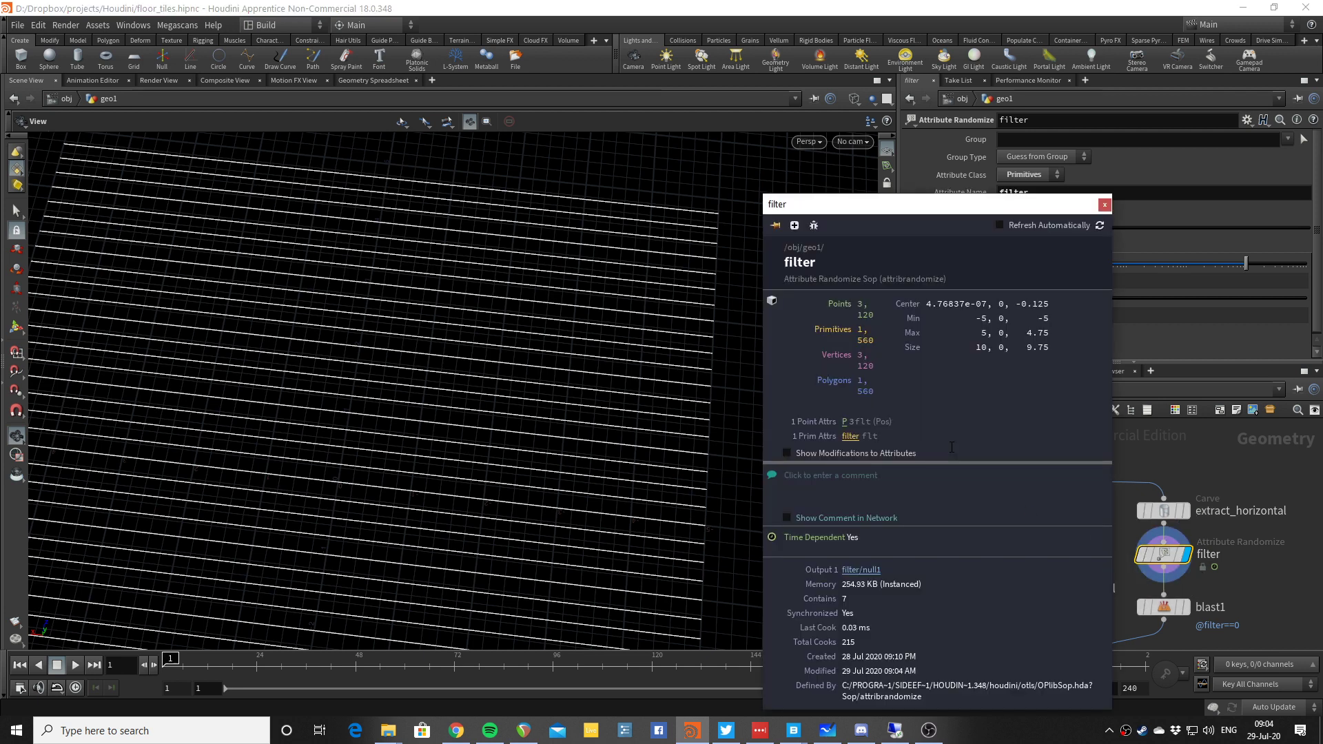
left_click(853, 436)
left_click(1105, 205)
left_click_drag(650, 354, 716, 352)
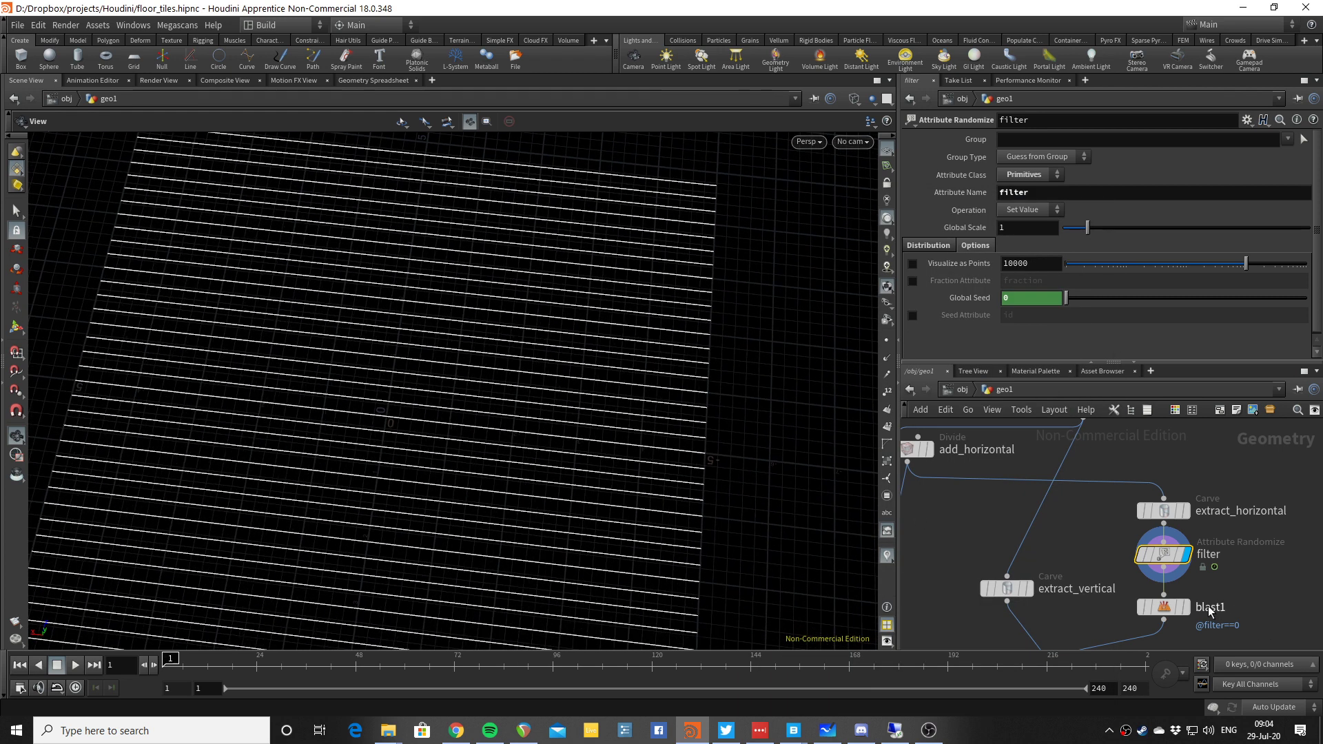
Display blast1, raise the filter's Value B probability to 0.244, and show add_horizontal as reference.
left_click(1185, 607)
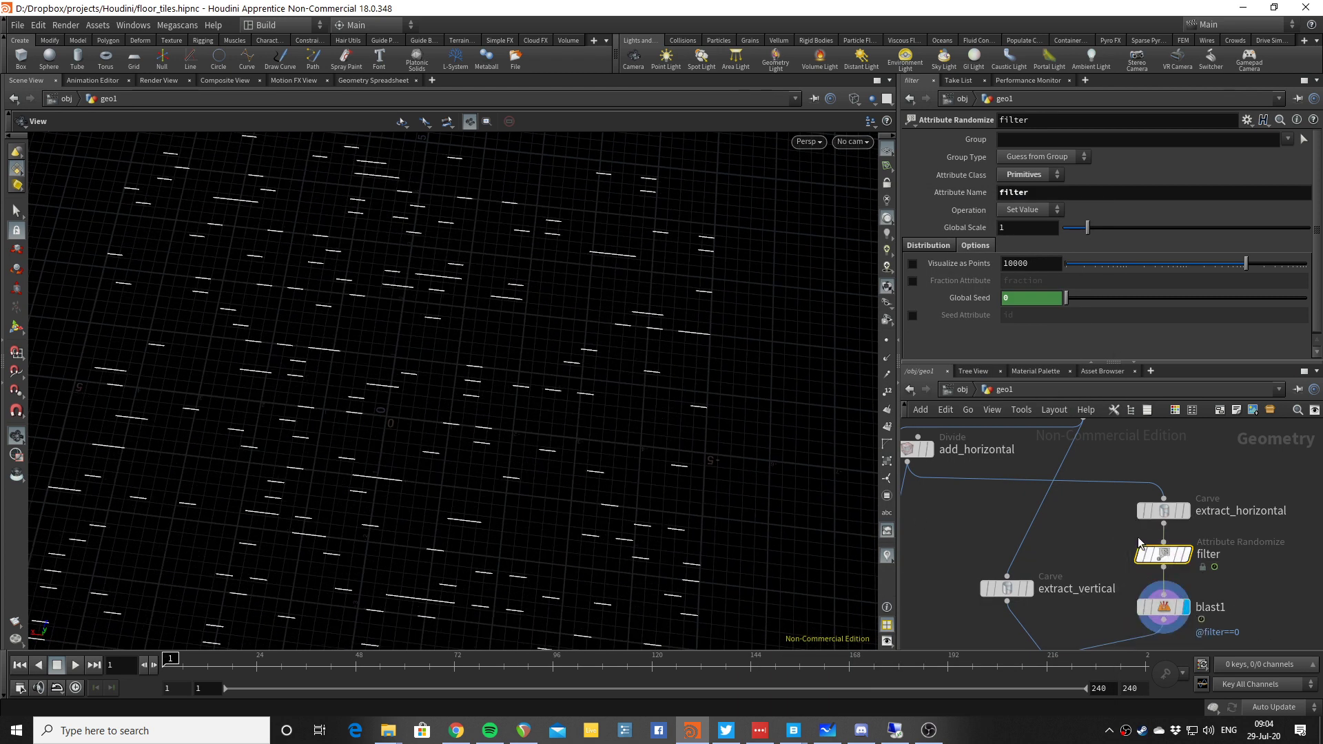
left_click_drag(724, 304, 476, 221)
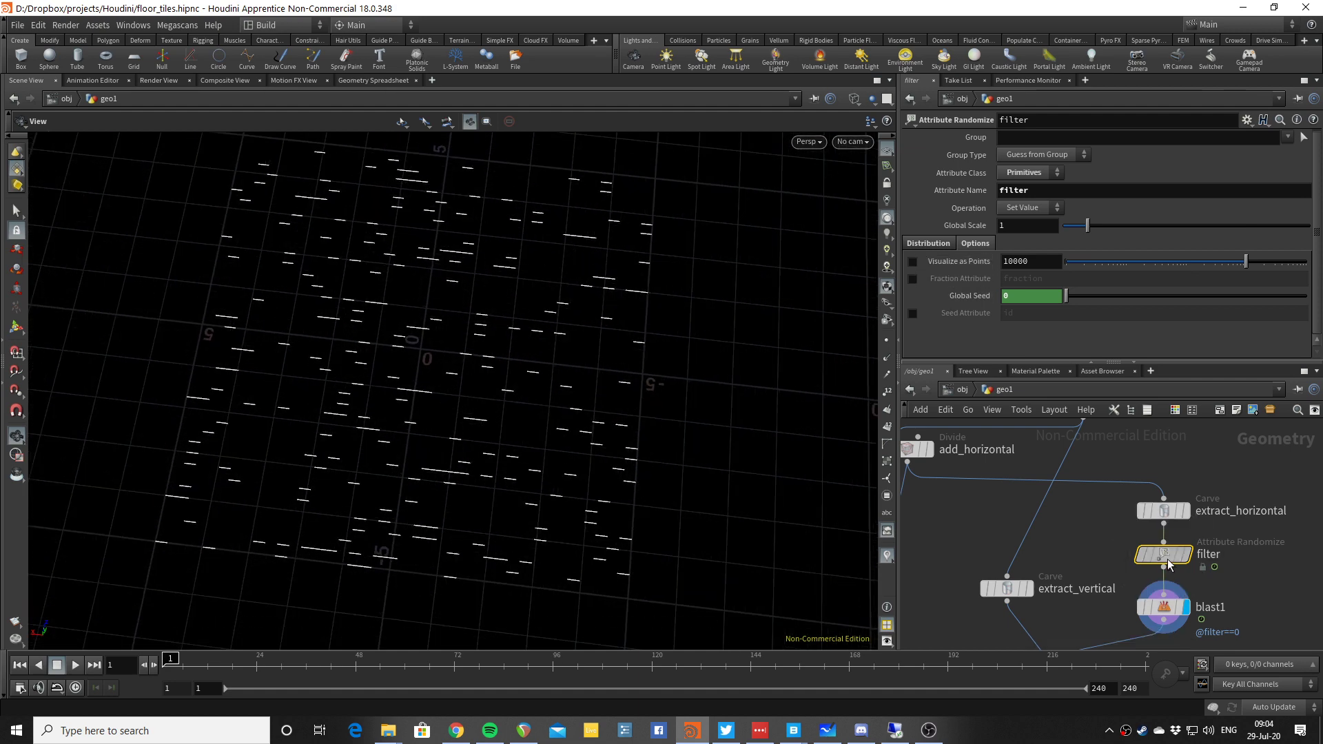
left_click(916, 242)
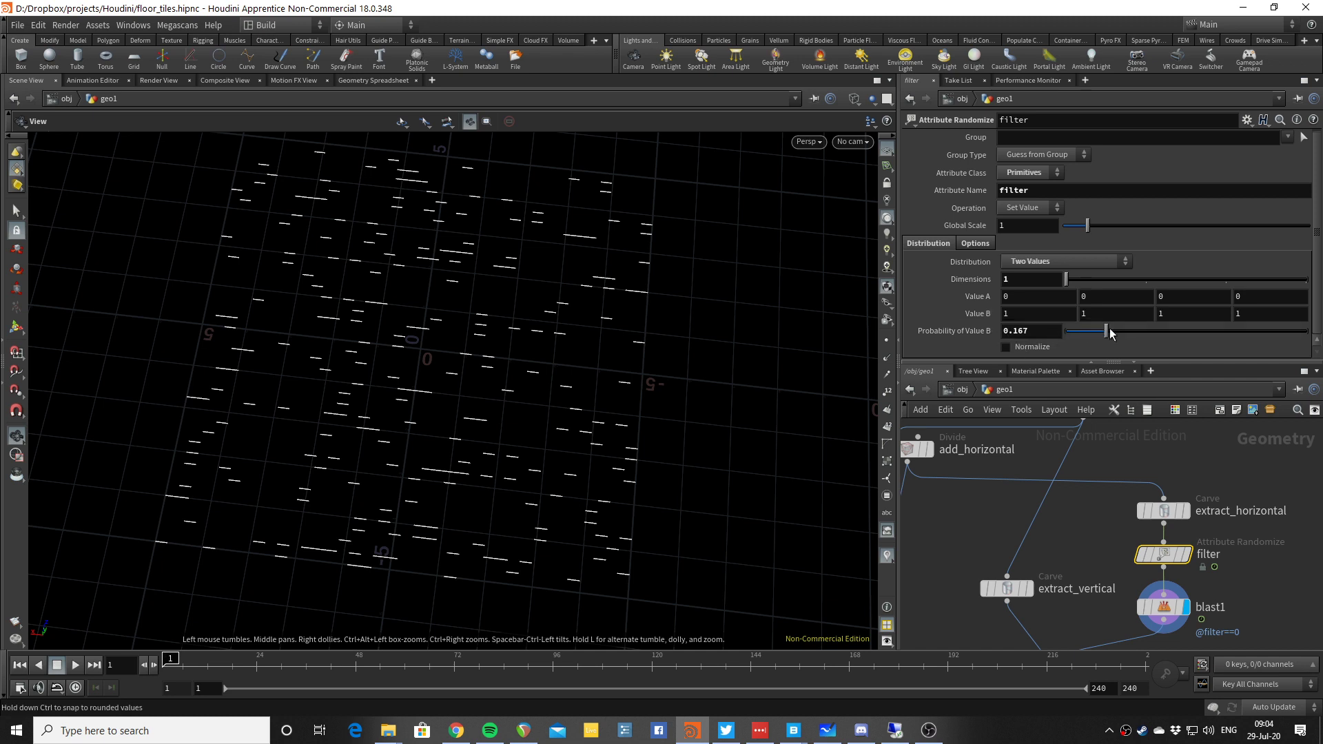
left_click_drag(1106, 333, 1135, 346)
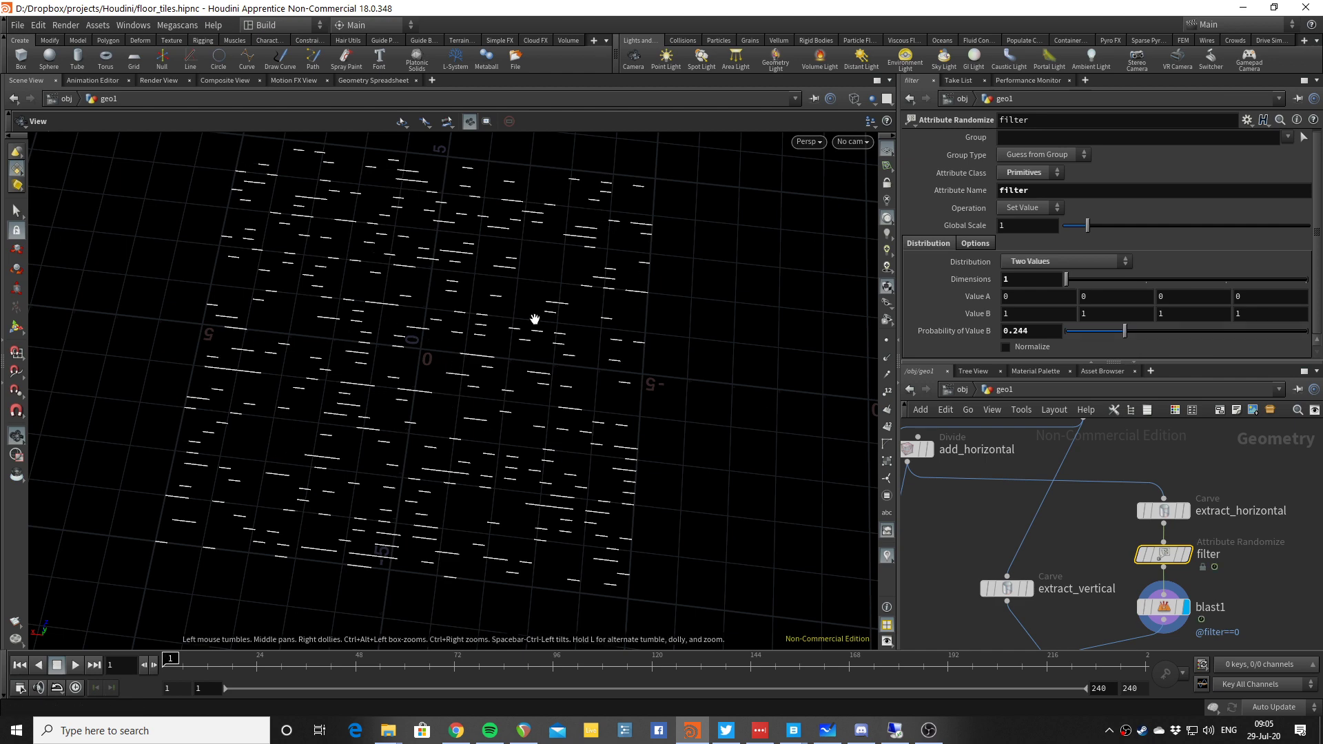
middle_click_drag(1041, 518, 1098, 596)
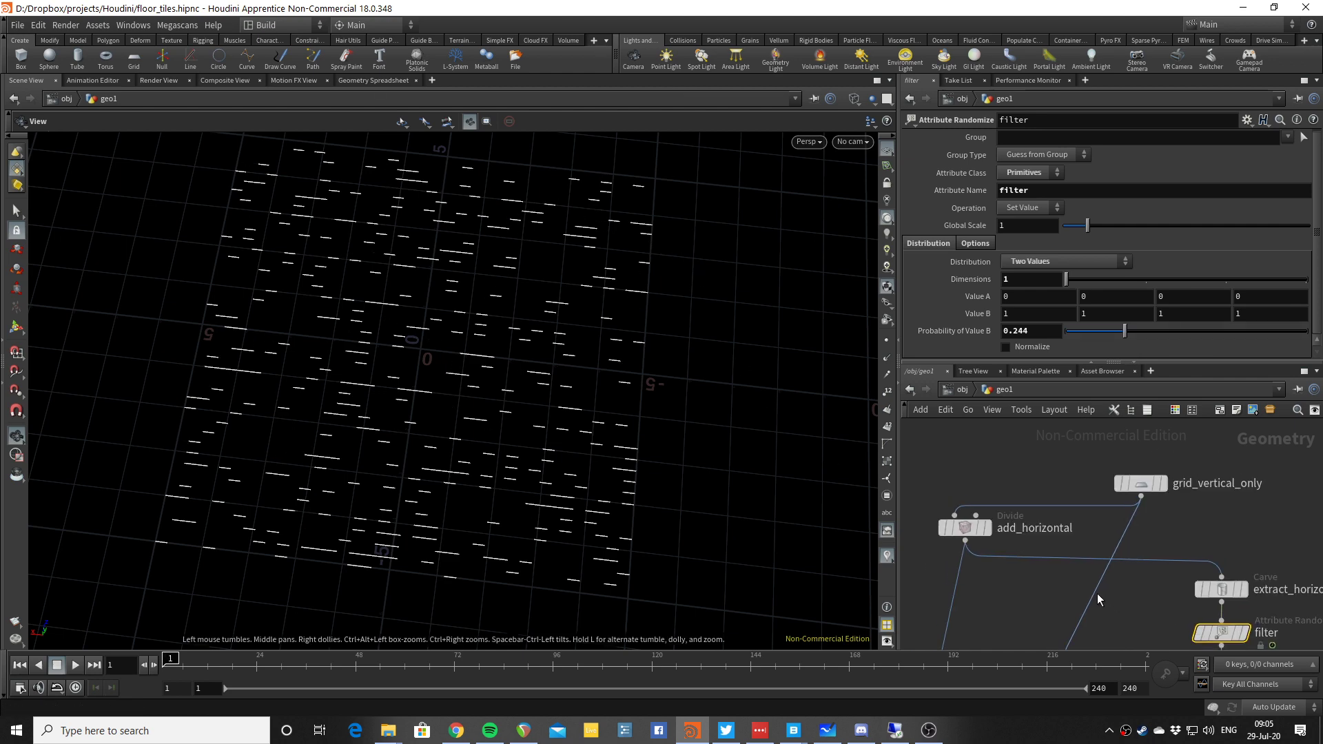
left_click(986, 527)
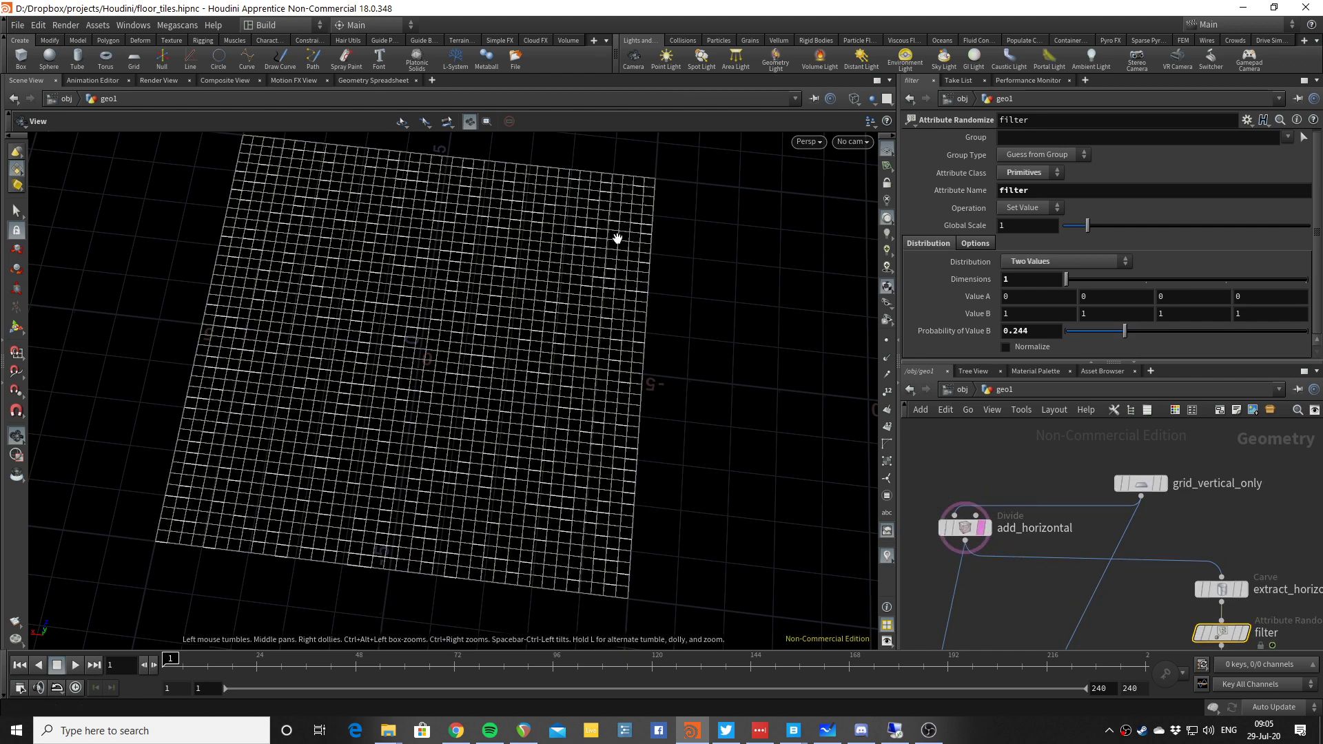
Swap the reference grid from add_horizontal to grid_vertical_only.
left_click(984, 528)
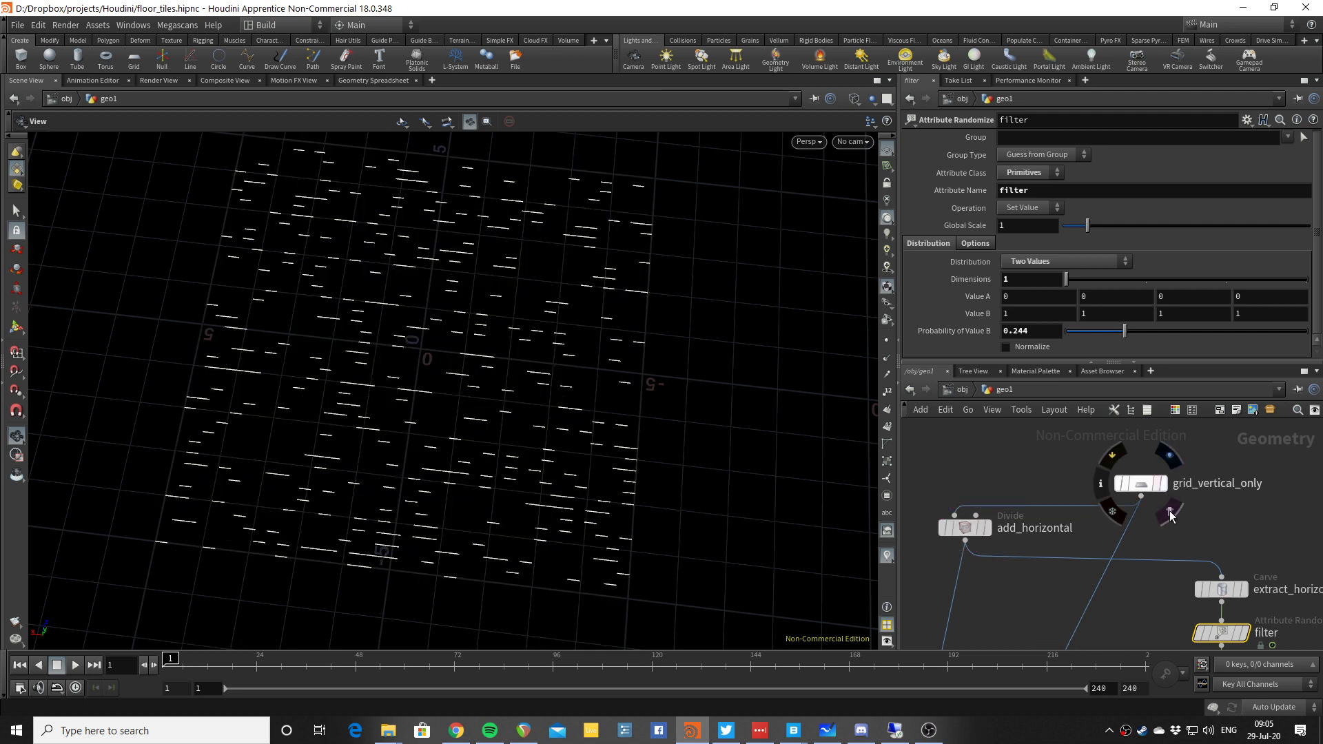
left_click(1170, 513)
scroll(611, 399, "down", 1)
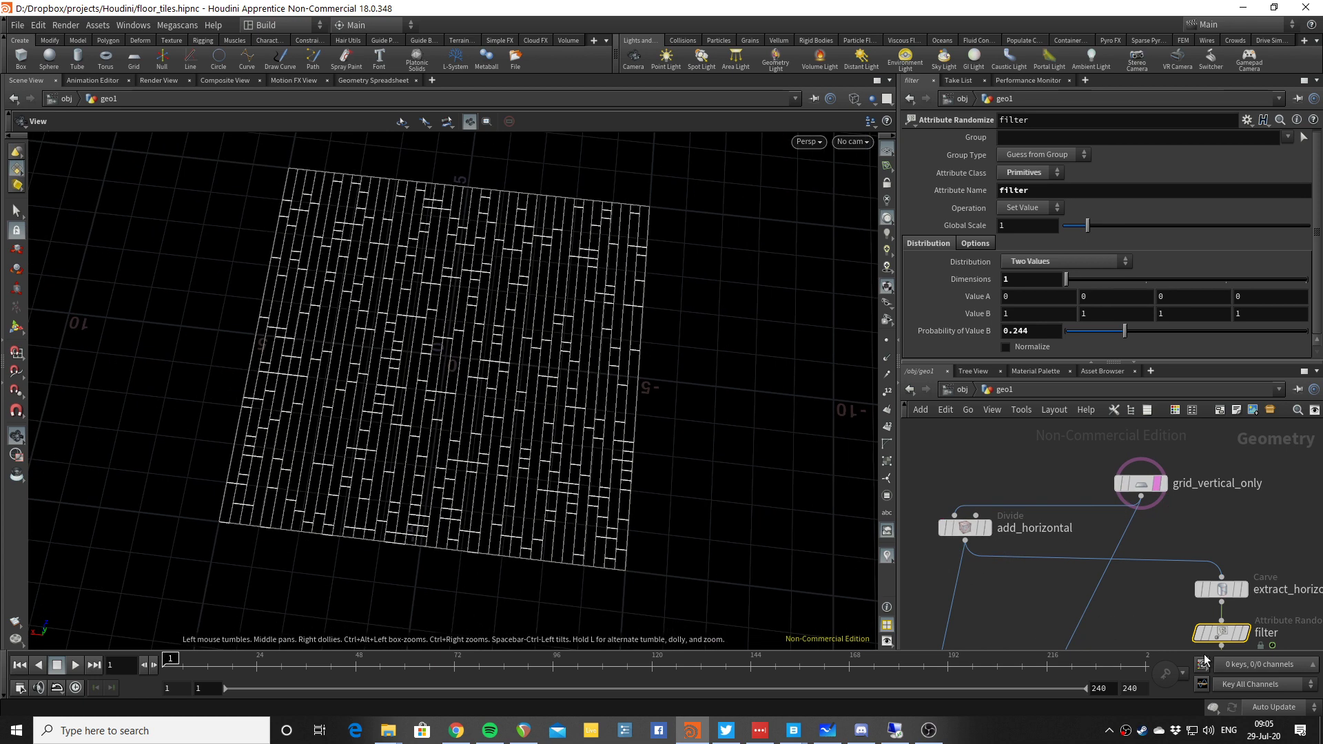
middle_click_drag(1093, 565, 1032, 415)
middle_click_drag(1094, 493, 1094, 512)
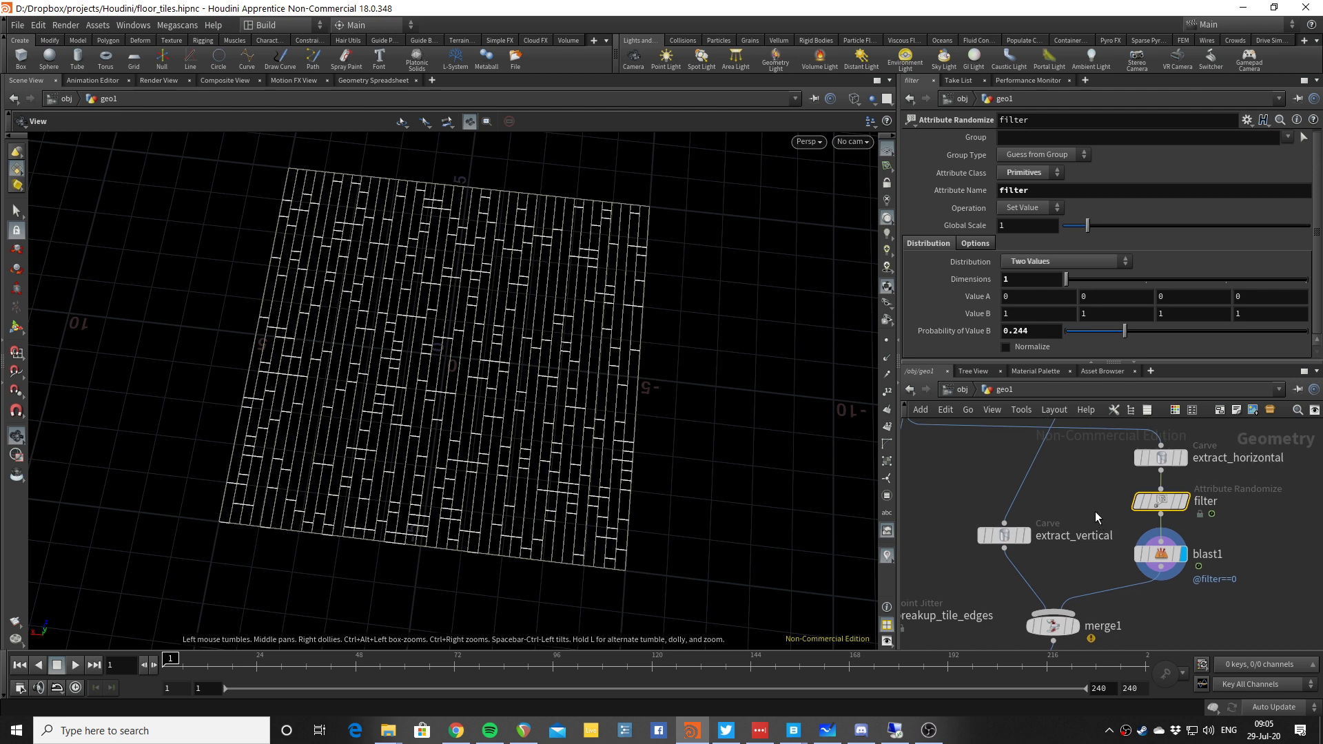
left_click(1094, 513)
middle_click_drag(1078, 572, 1097, 548)
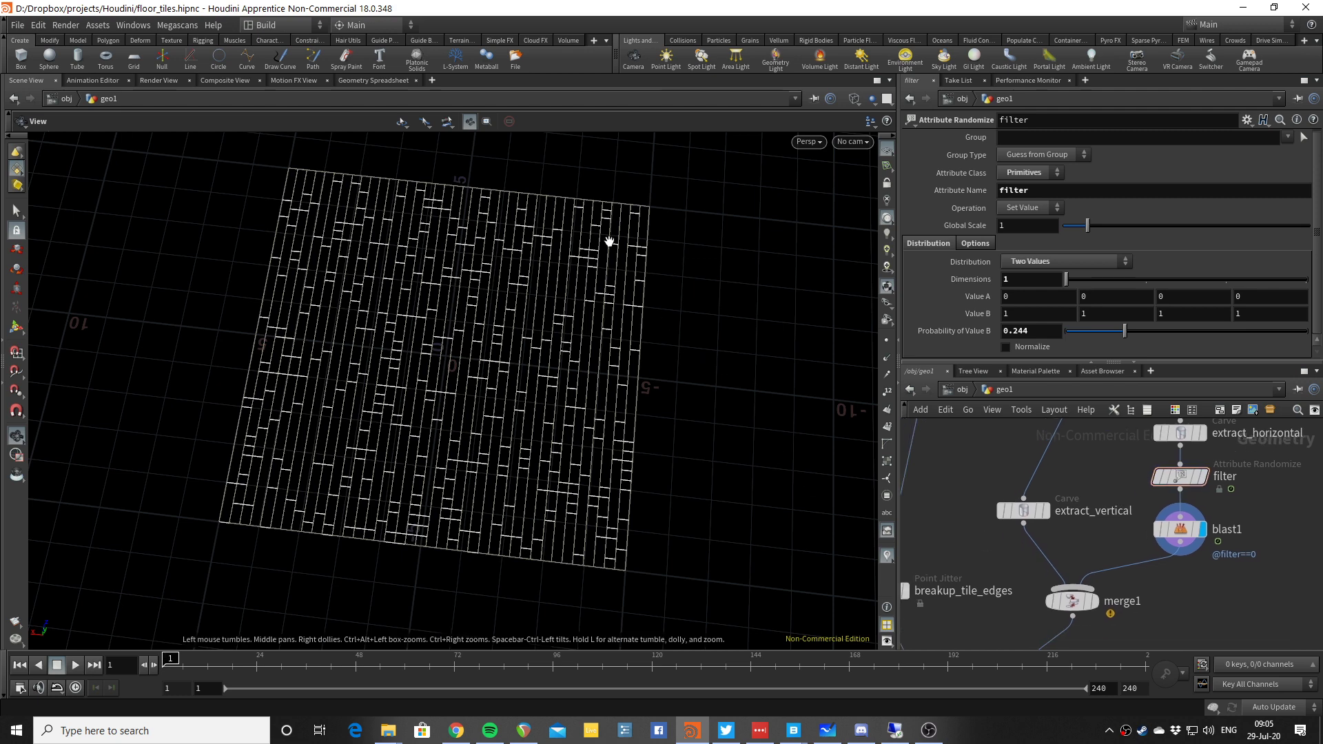
scroll(965, 514, "down", 3)
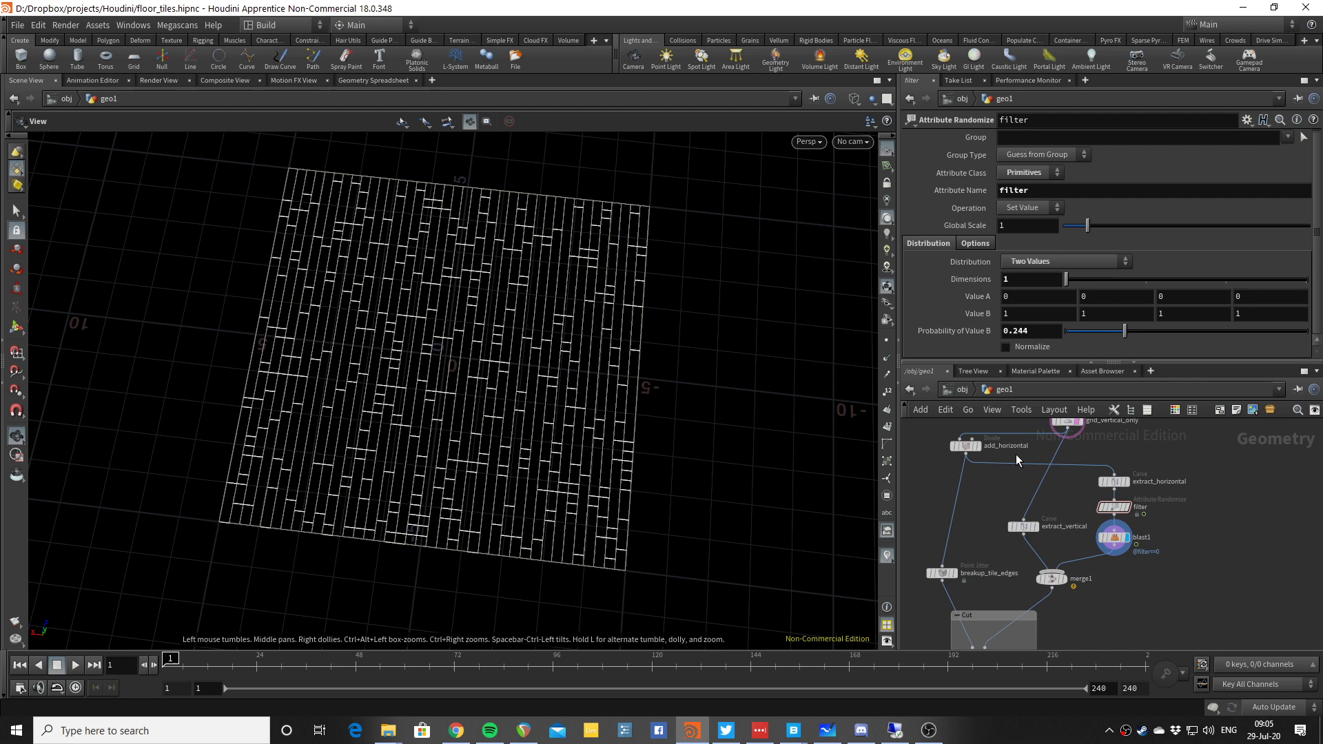
middle_click_drag(1122, 428, 1120, 446)
scroll(1039, 553, "up", 2)
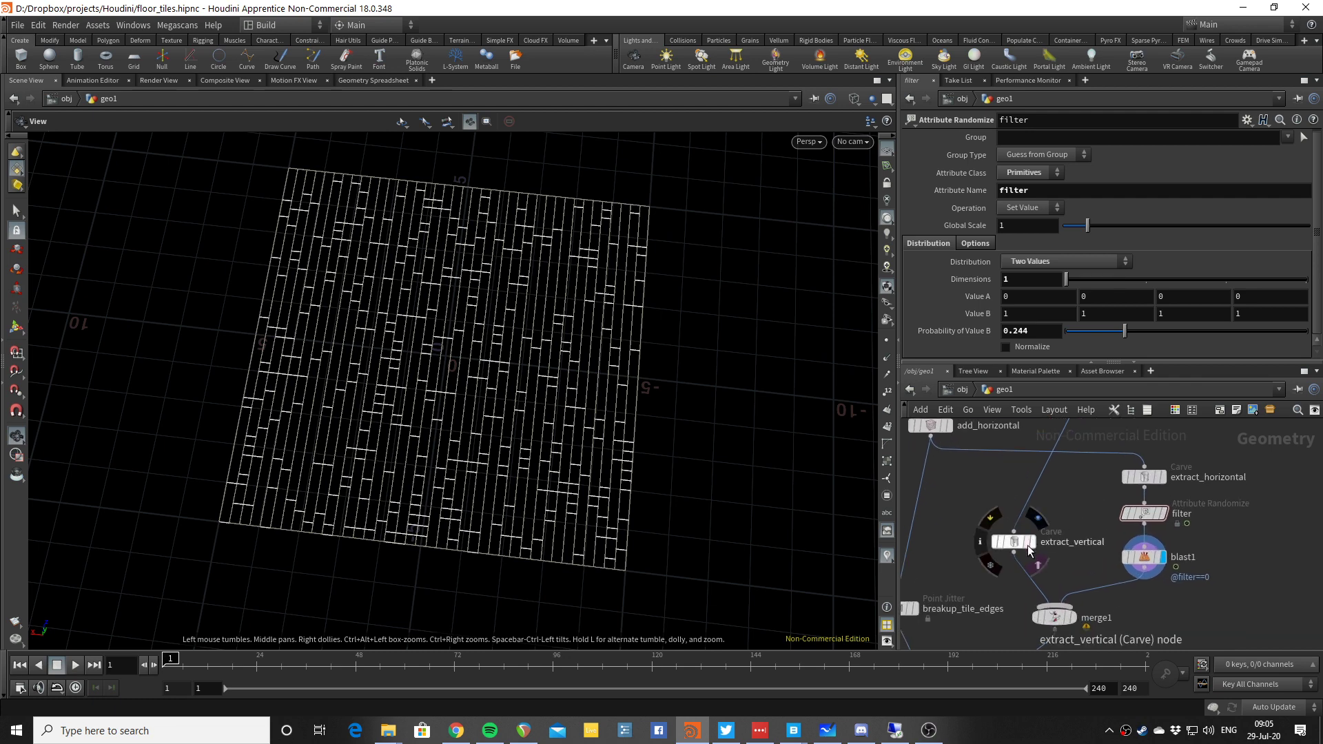
Inspect the extract_vertical lines against the grid_vertical_only geometry.
left_click(1034, 545)
middle_click_drag(992, 463, 975, 505)
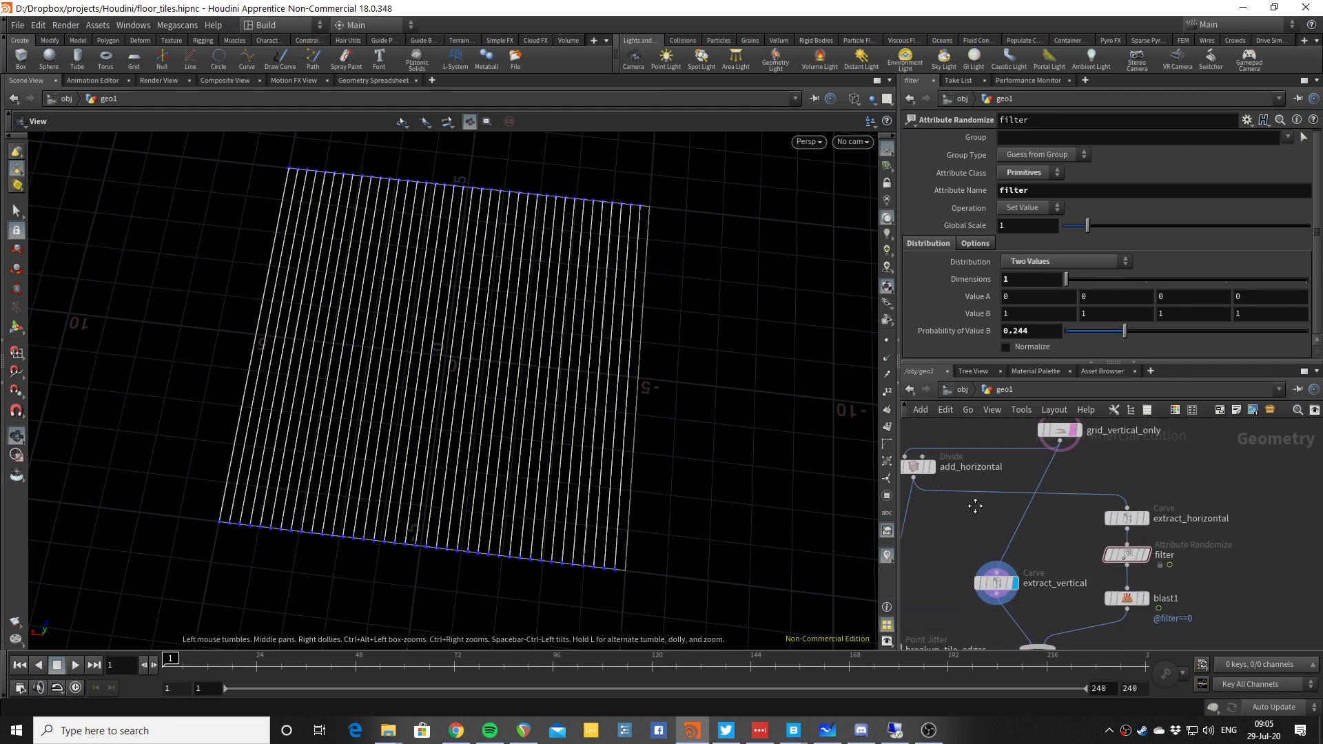
left_click(1076, 433)
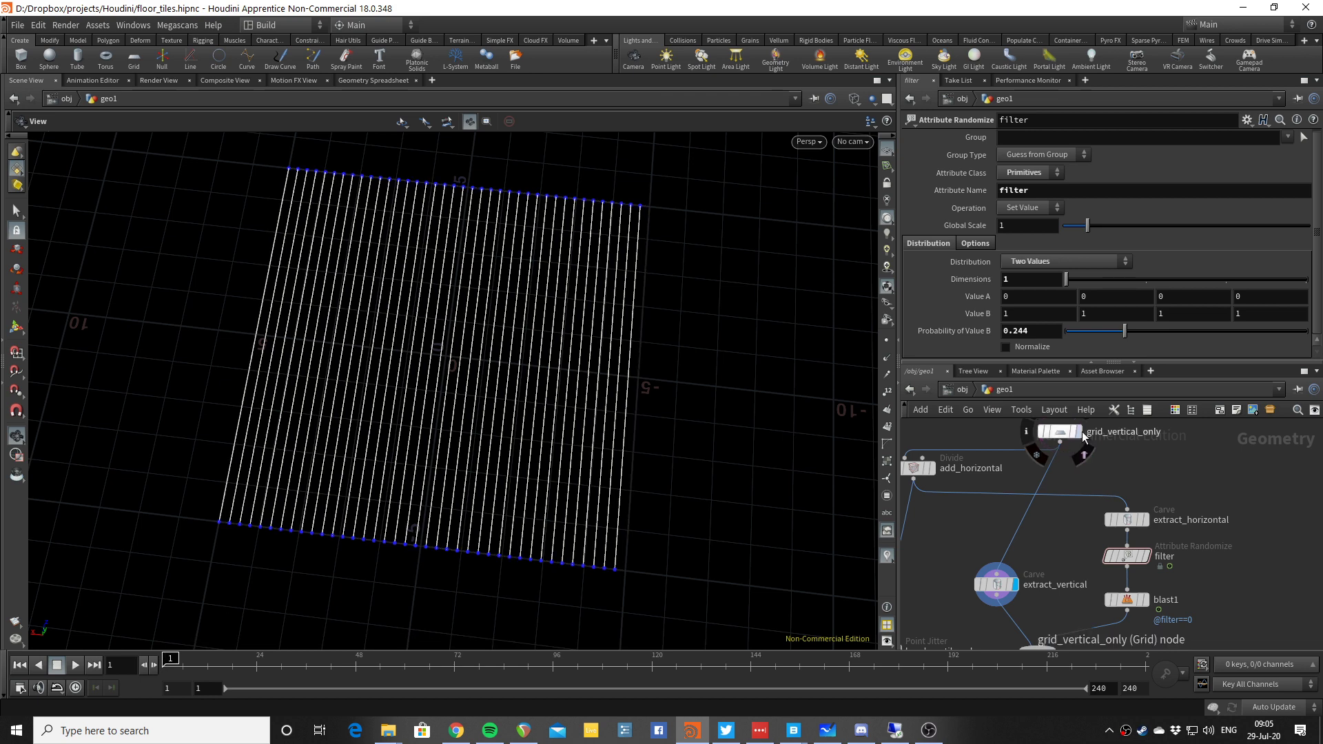
left_click(1016, 585)
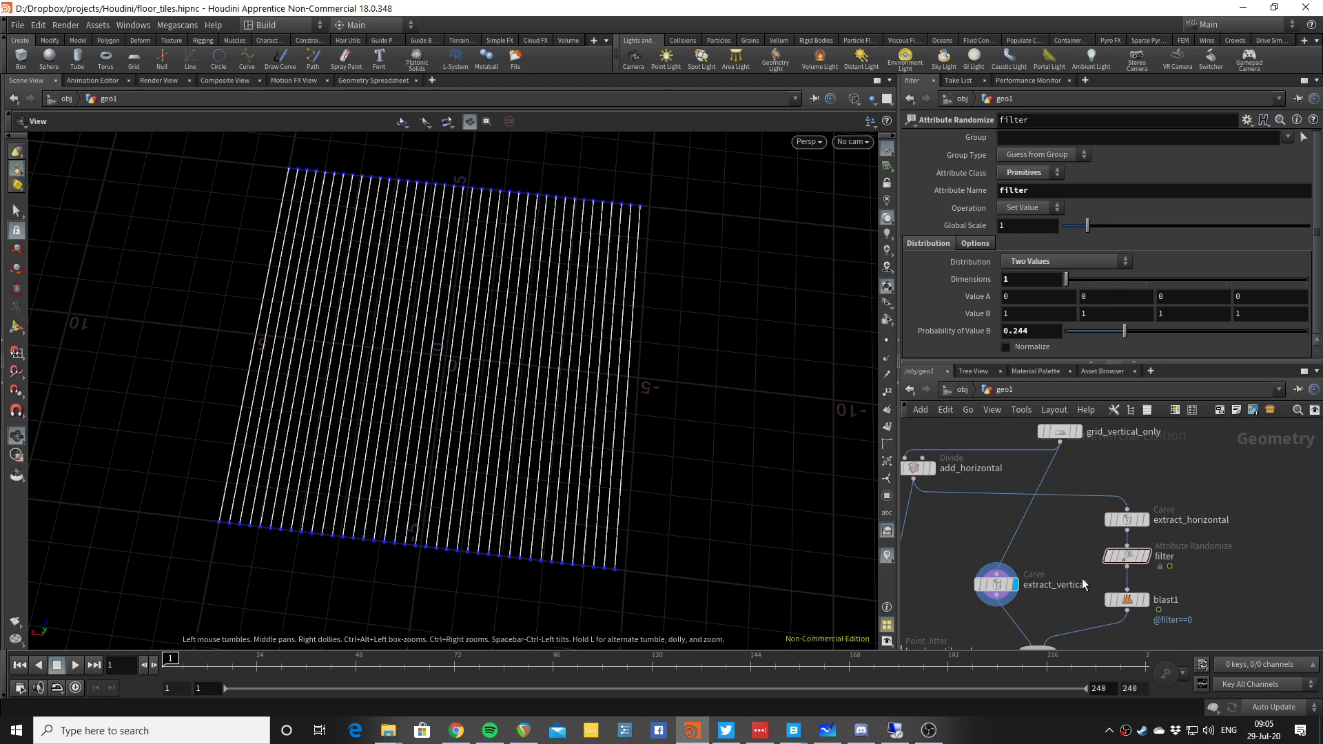
Display merge1's staggered plank pattern and frame the Cut box nodes.
middle_click_drag(1084, 585, 1082, 479)
left_click(1055, 555)
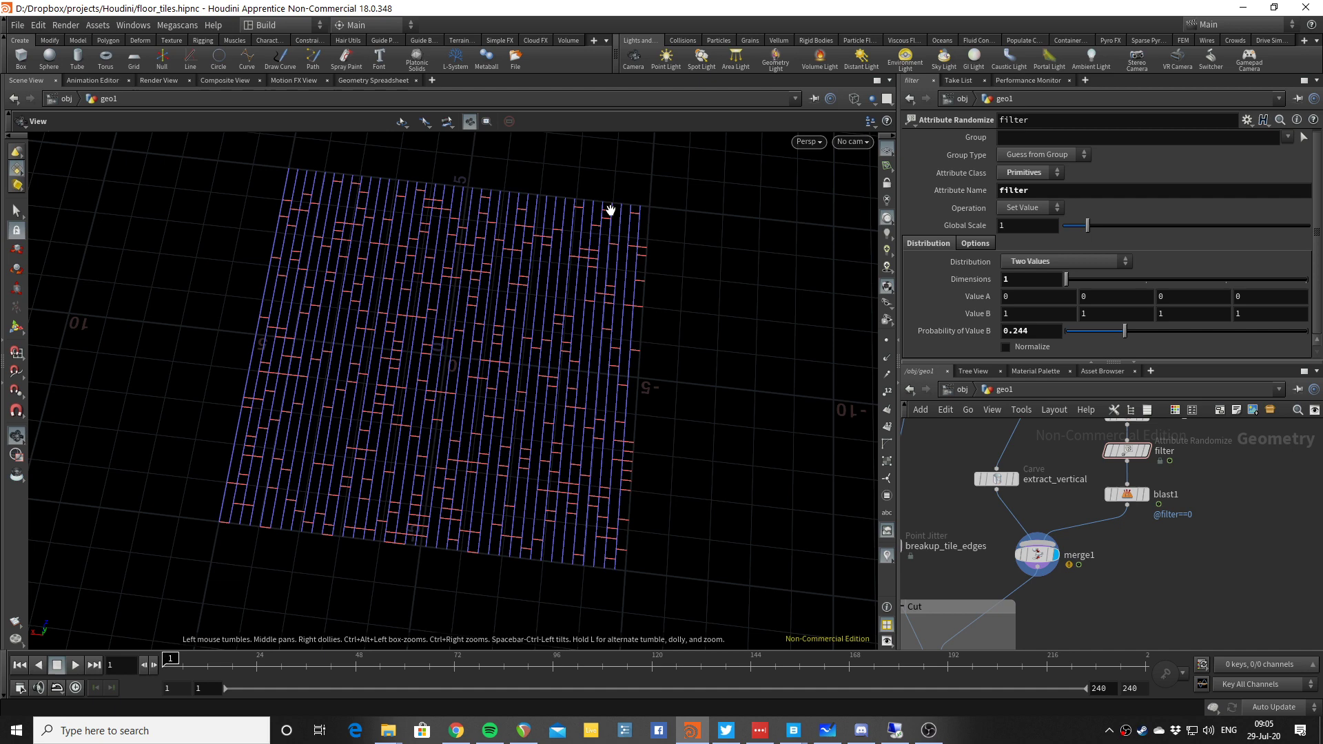
middle_click_drag(1079, 527, 1082, 411)
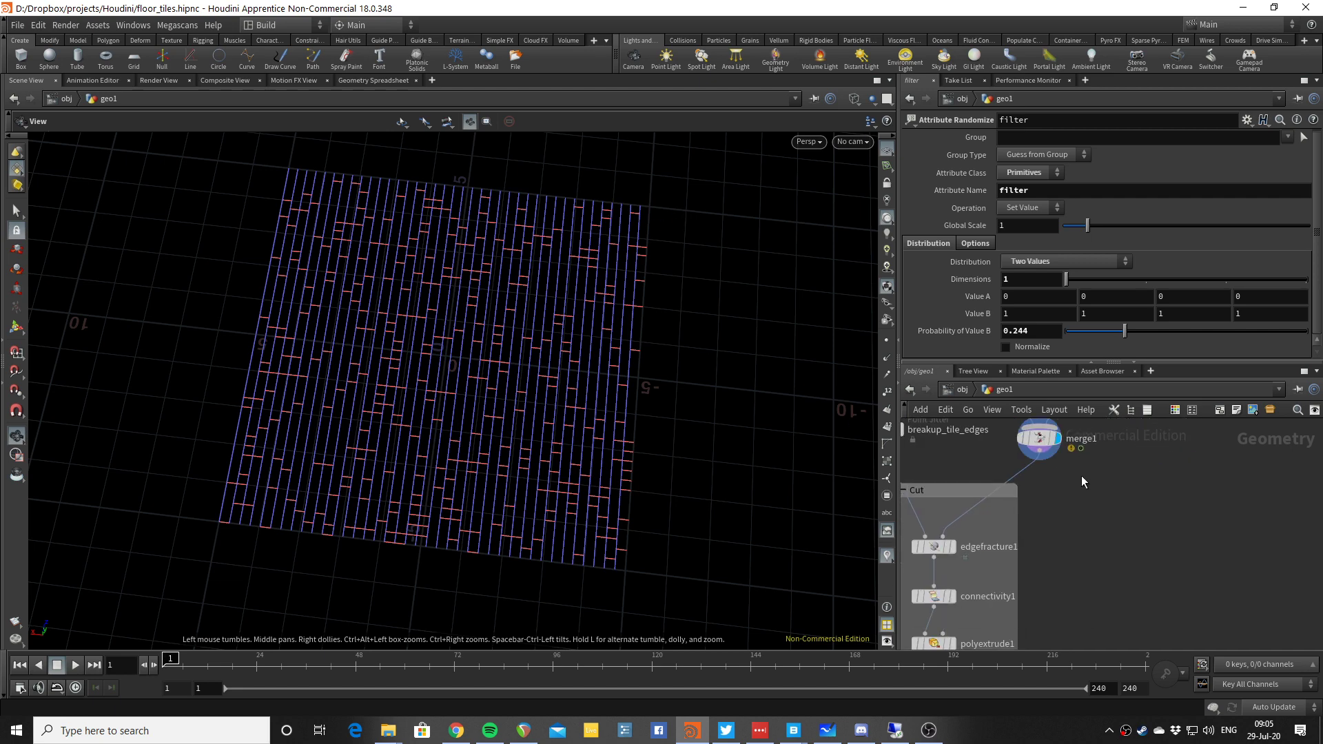
scroll(1081, 480, "down", 2)
middle_click_drag(1078, 487, 1105, 530)
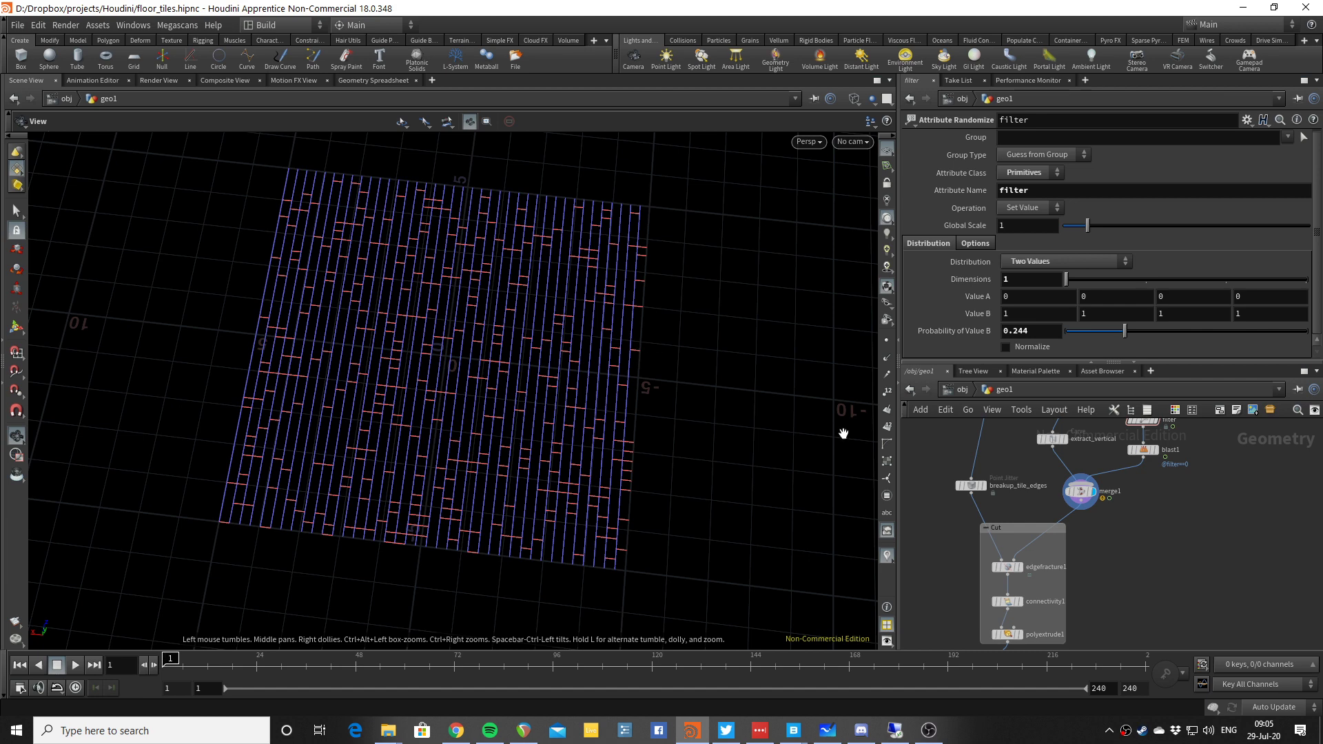
middle_click_drag(1031, 473, 1023, 560)
scroll(1023, 560, "up", 3)
middle_click_drag(1026, 448, 1042, 408)
scroll(1028, 560, "down", 2)
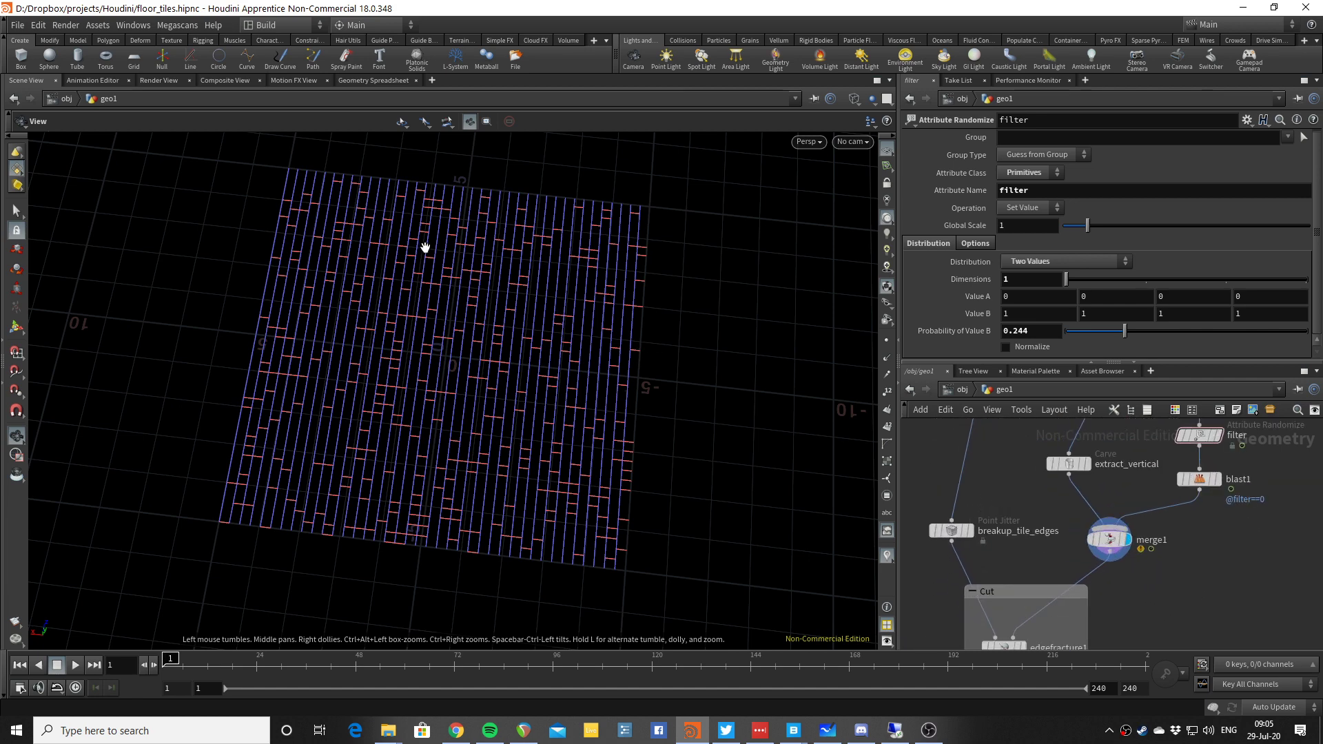
middle_click_drag(1022, 466, 1029, 548)
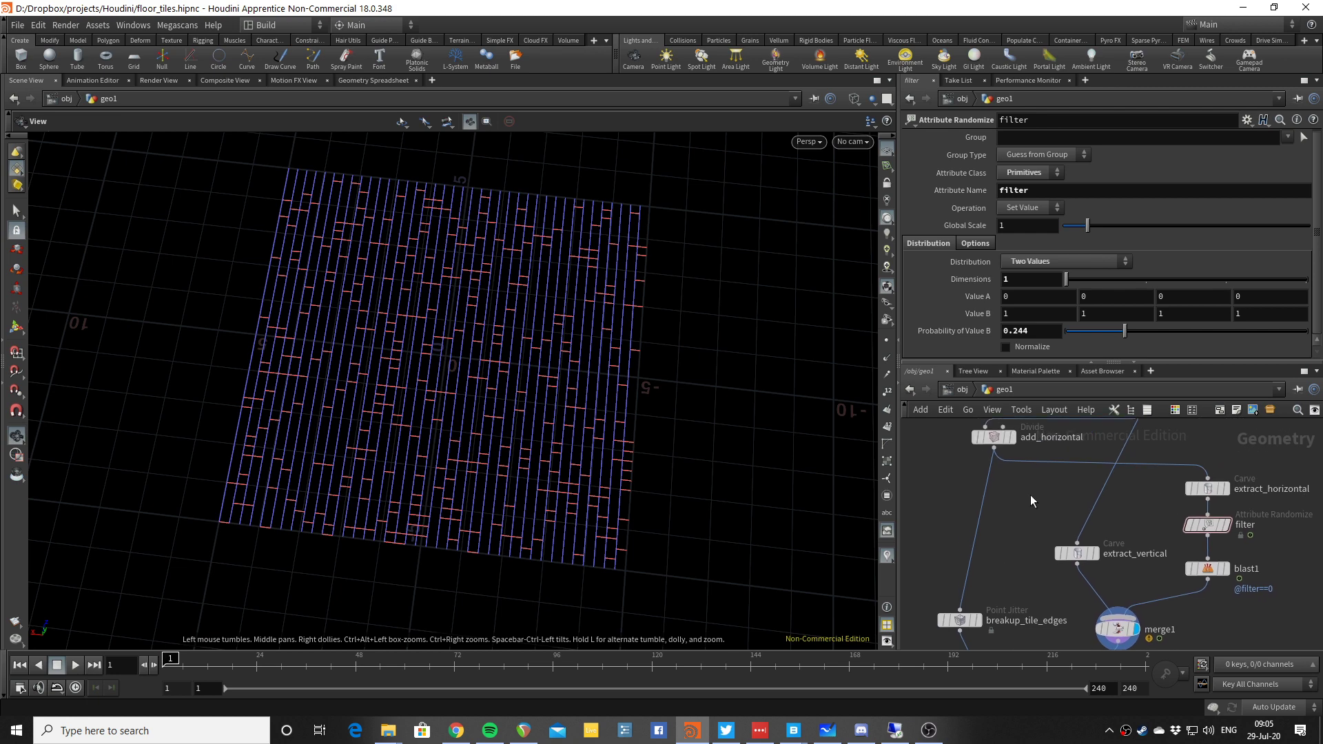
Compare the plain add_horizontal grid with the jittered breakup_tile_edges grid.
left_click(1015, 438)
middle_click_drag(987, 590, 991, 572)
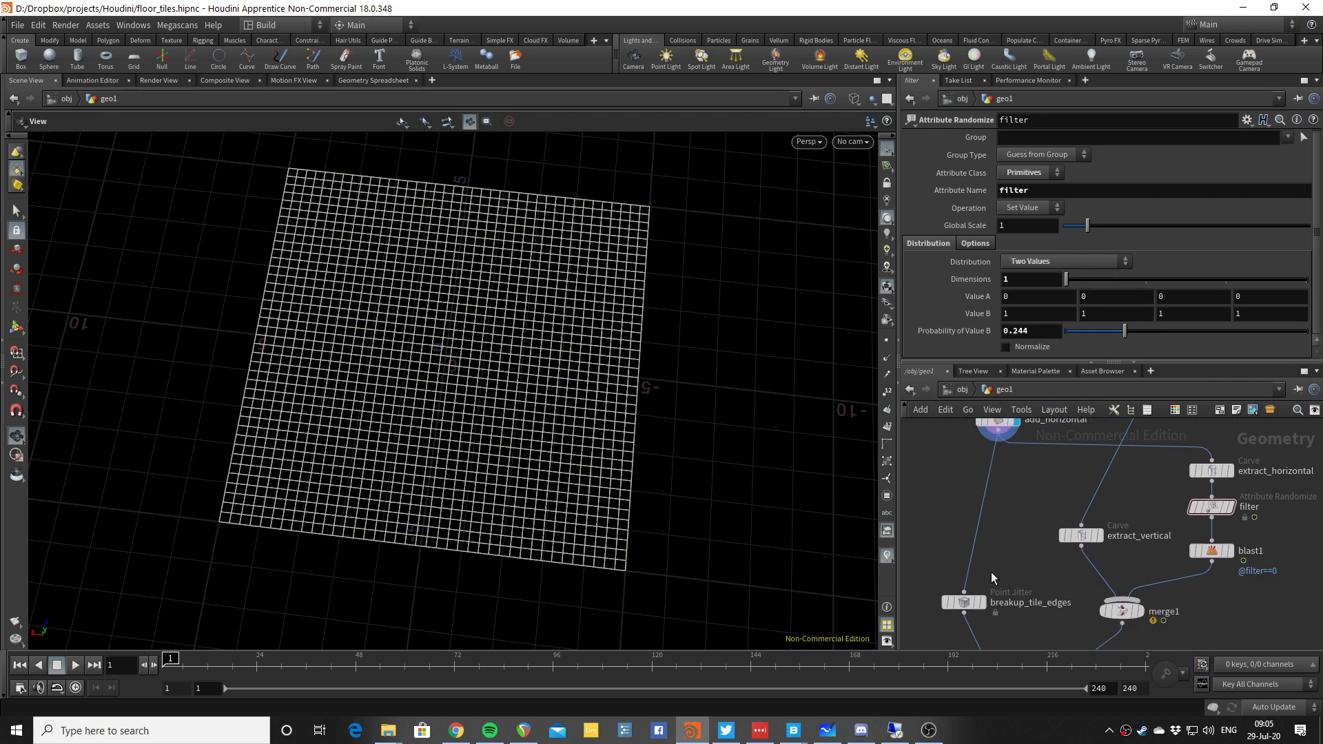
left_click(984, 604)
scroll(556, 350, "up", 5)
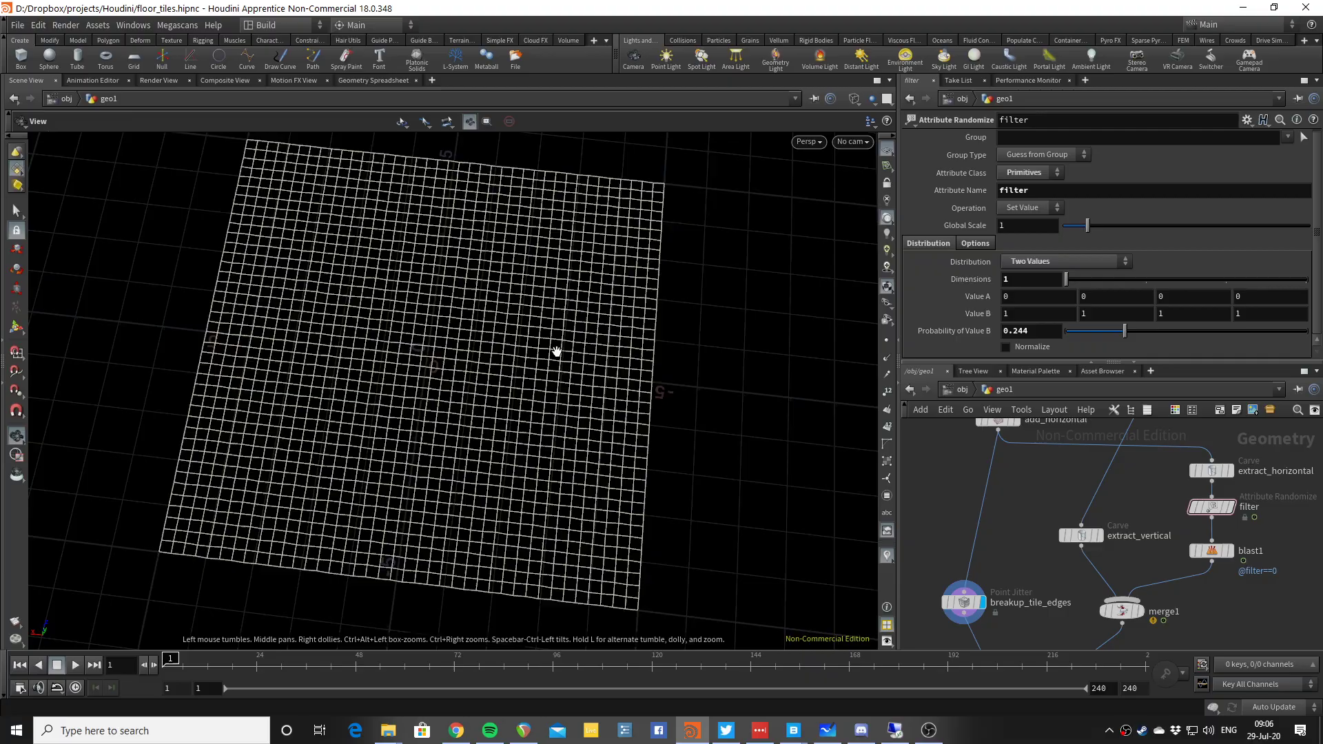
mouse_move(526, 335)
left_mouse_down()
mouse_move(508, 257)
mouse_move(522, 350)
left_mouse_up()
scroll(530, 366, "down", 3)
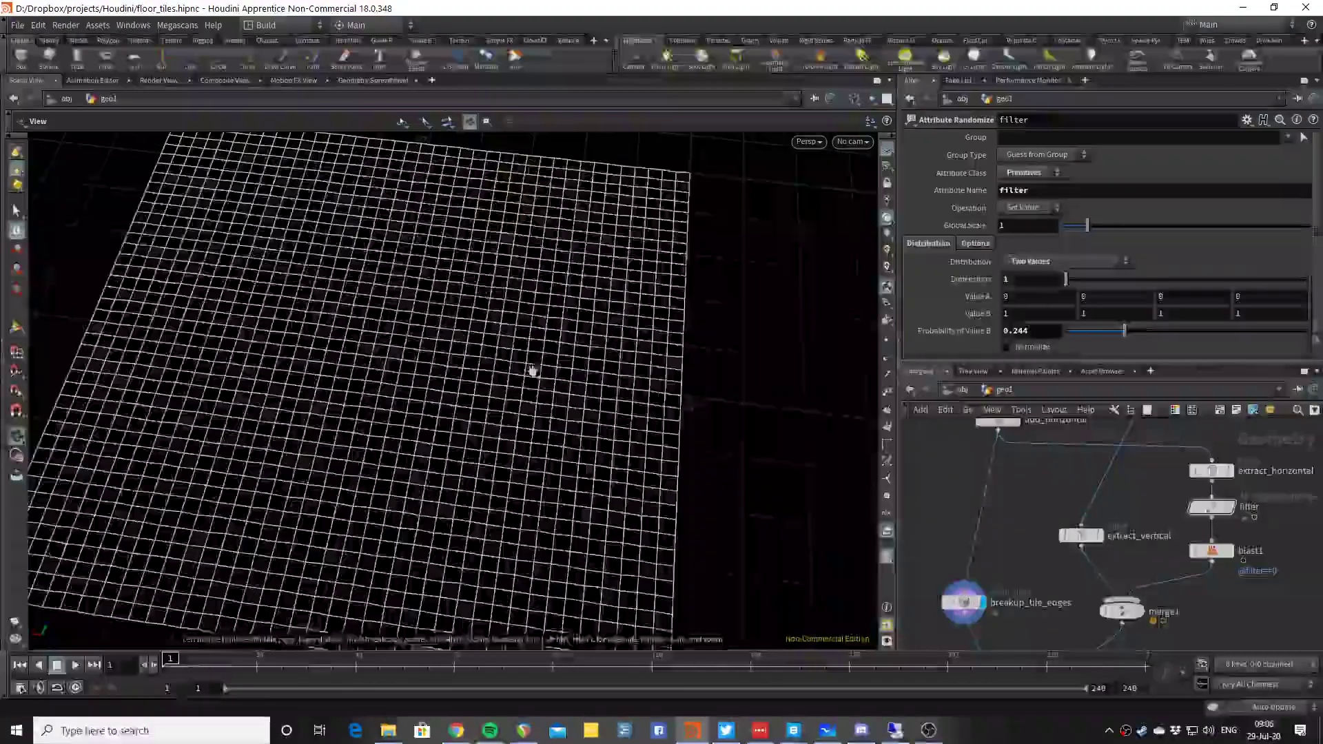
scroll(547, 399, "down", 2)
left_click_drag(547, 399, 538, 409)
Select breakup_tile_edges to show its jitter settings (Scale 0.02, Axis Scales 0.3, 0, 1).
middle_click_drag(991, 488, 983, 544)
middle_click_drag(978, 642, 987, 553)
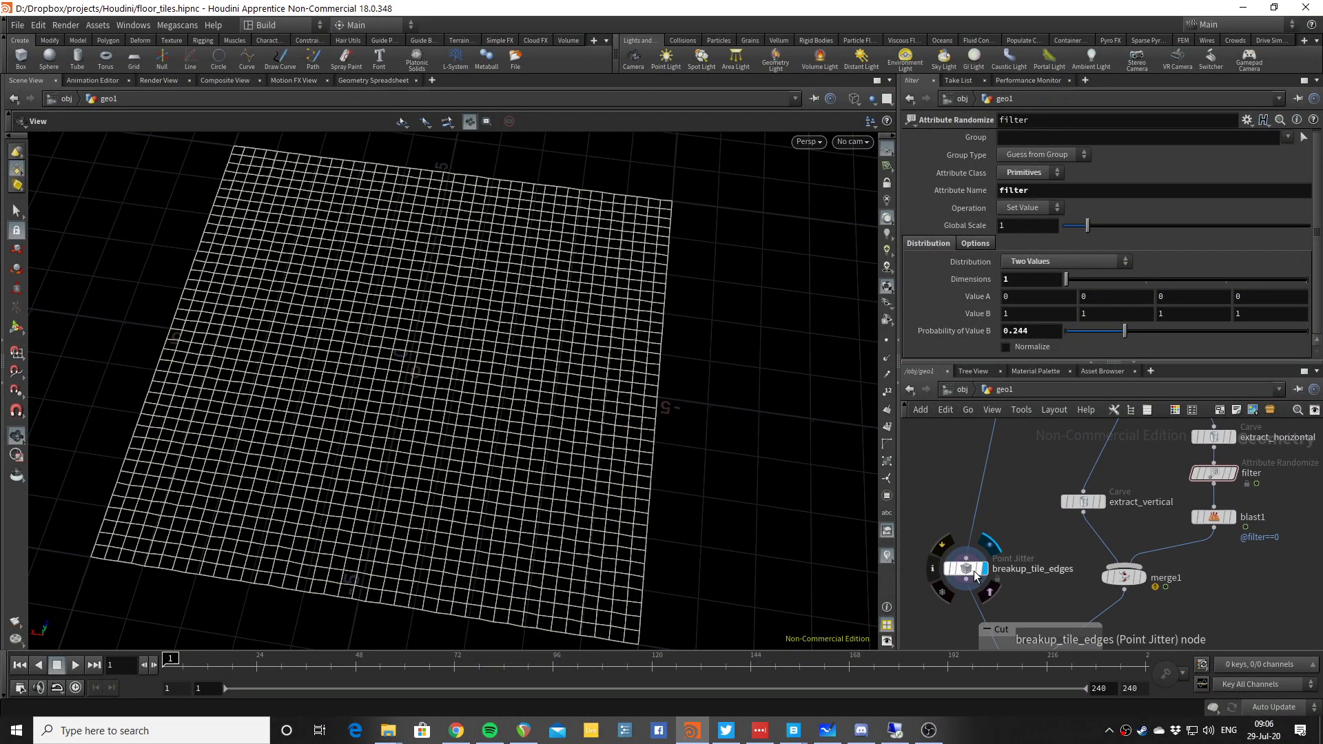
left_click(969, 572)
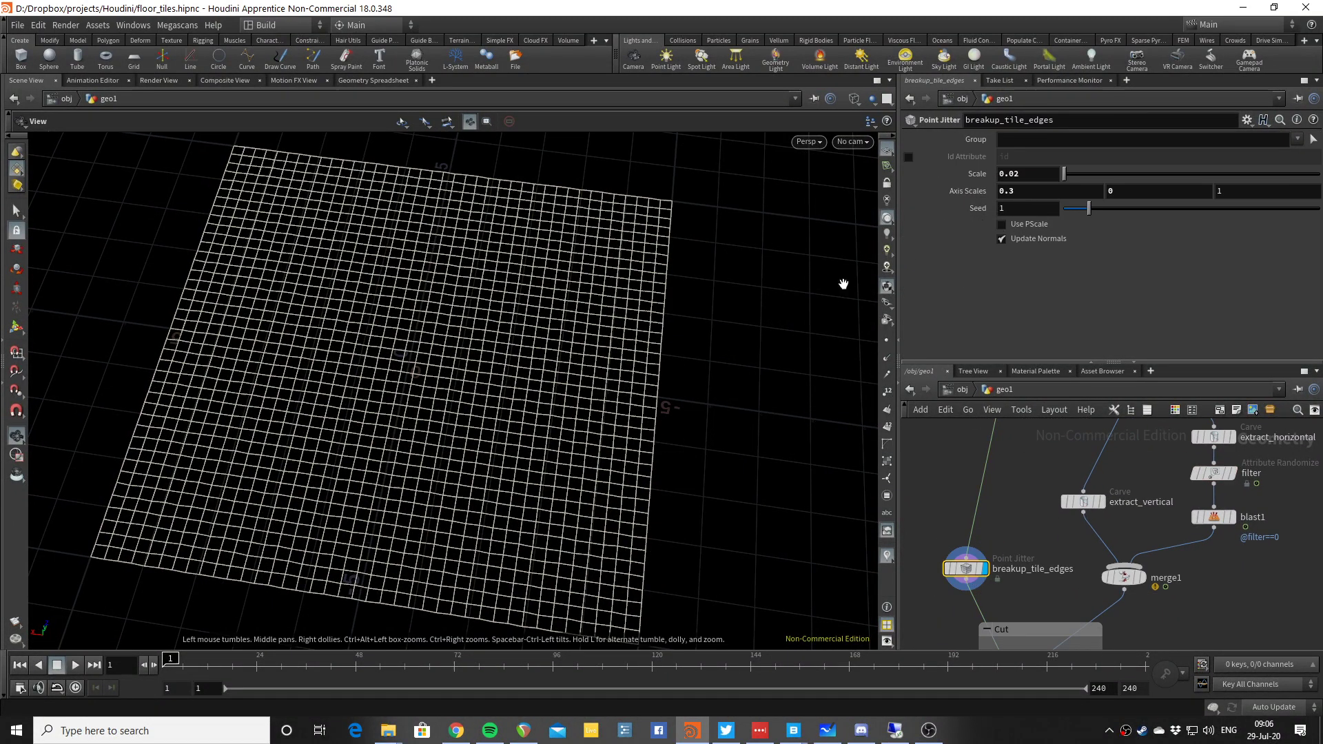
scroll(652, 332, "up", 10)
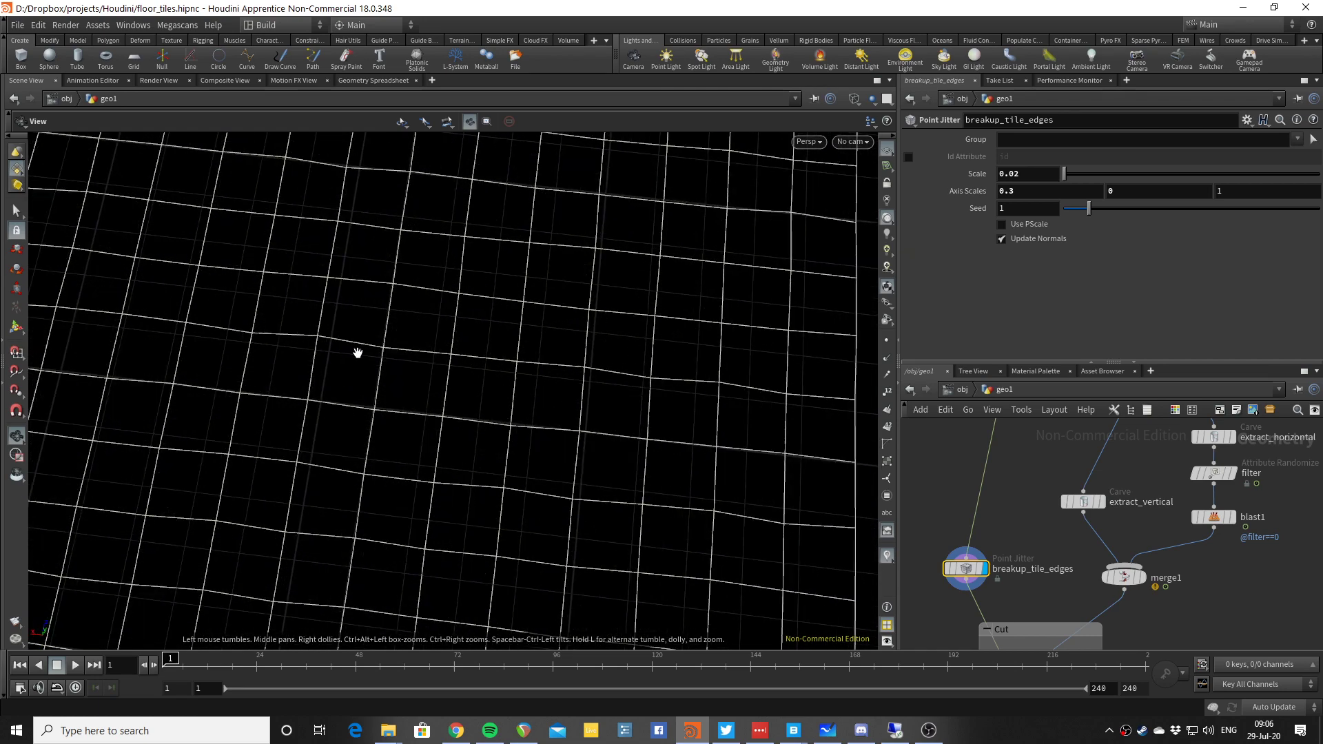
scroll(558, 403, "down", 10)
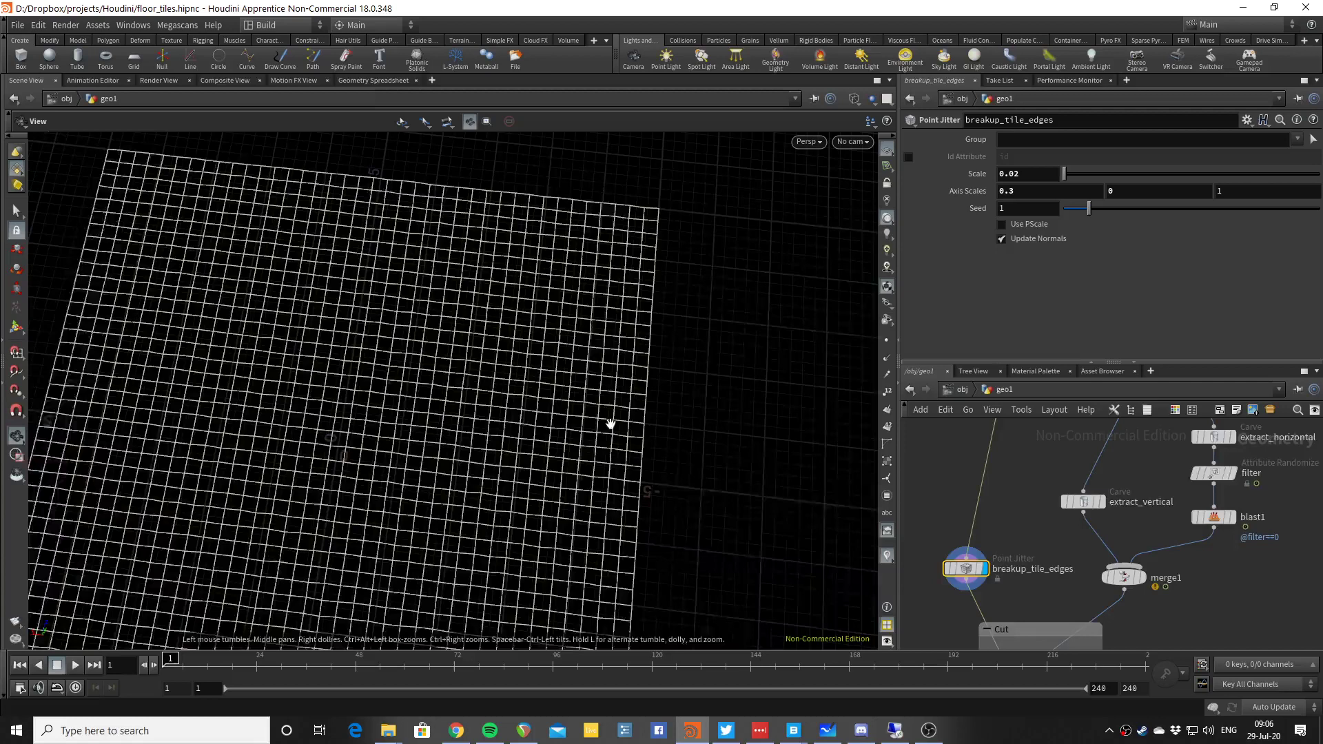
middle_click_drag(1055, 536, 1101, 342)
Display and select edgefracture1 to inspect the fractured tile grid.
scroll(1080, 490, "up", 3)
left_click(1085, 492)
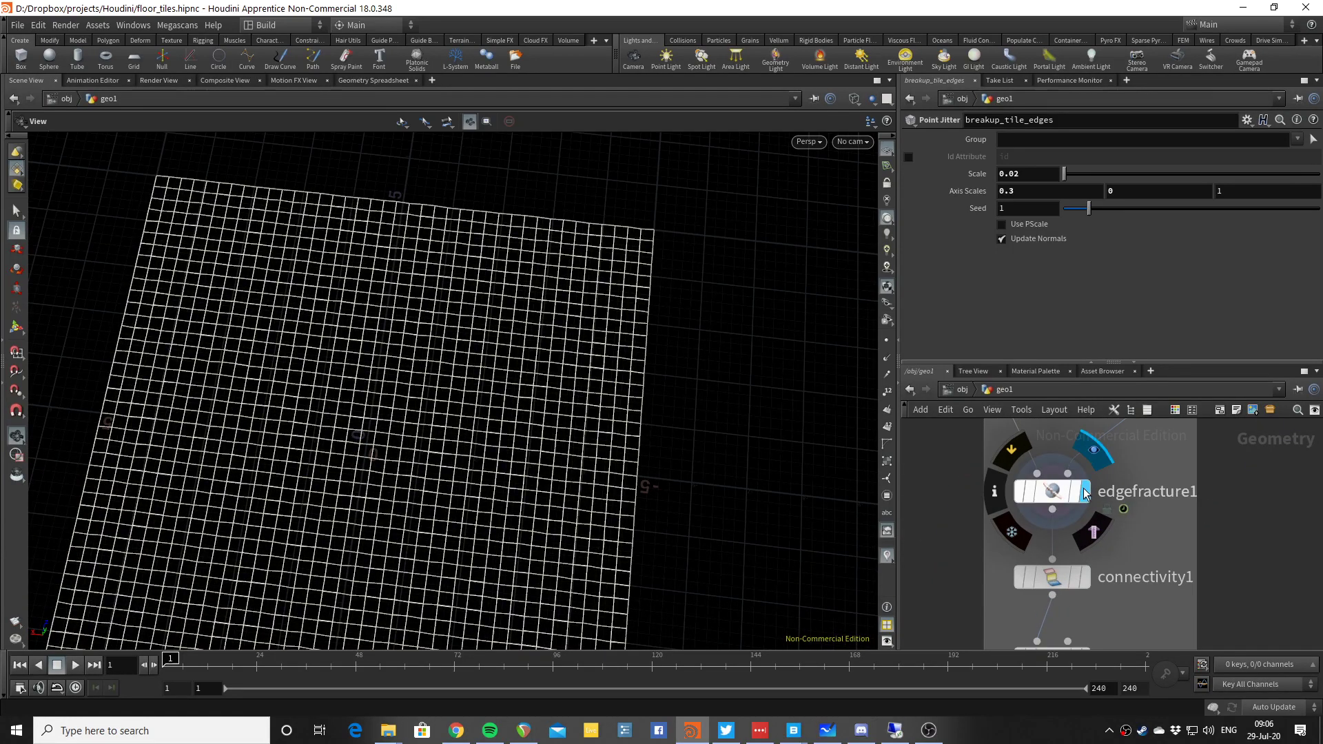
left_click_drag(654, 417, 638, 352)
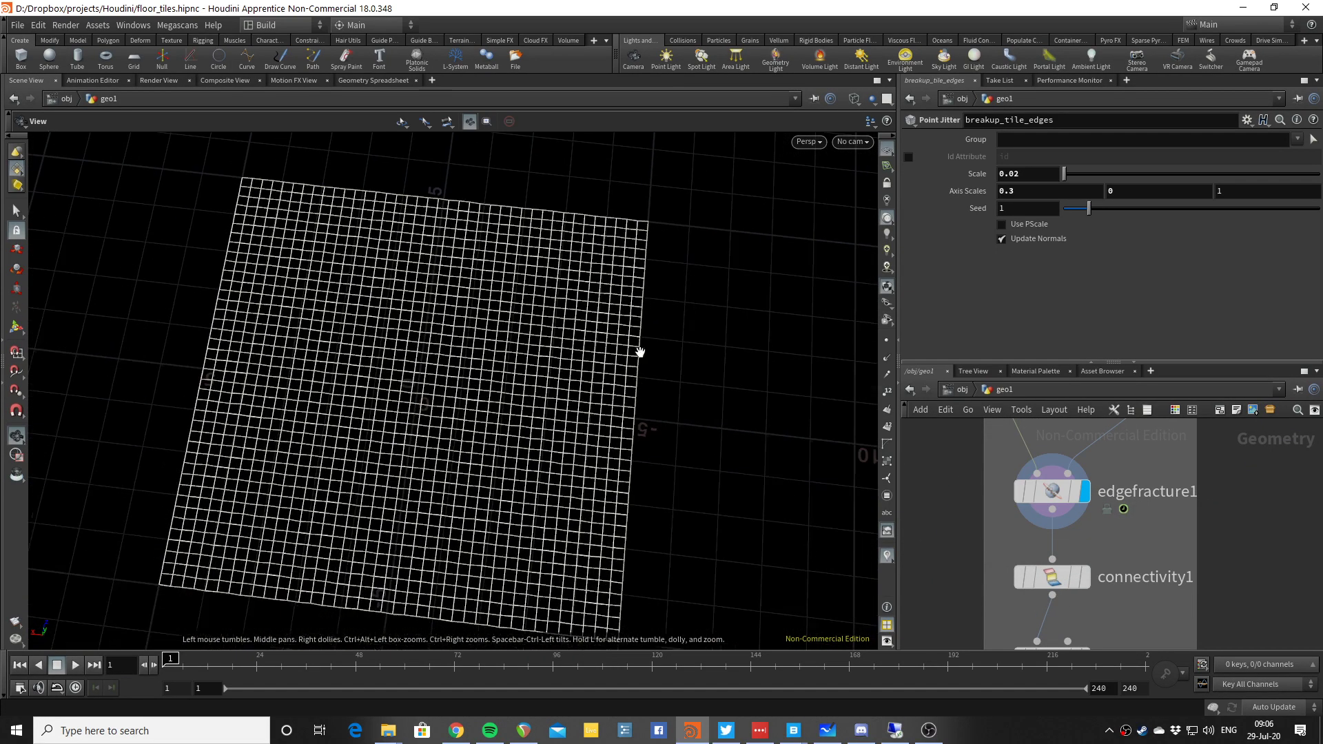
left_click(1053, 492)
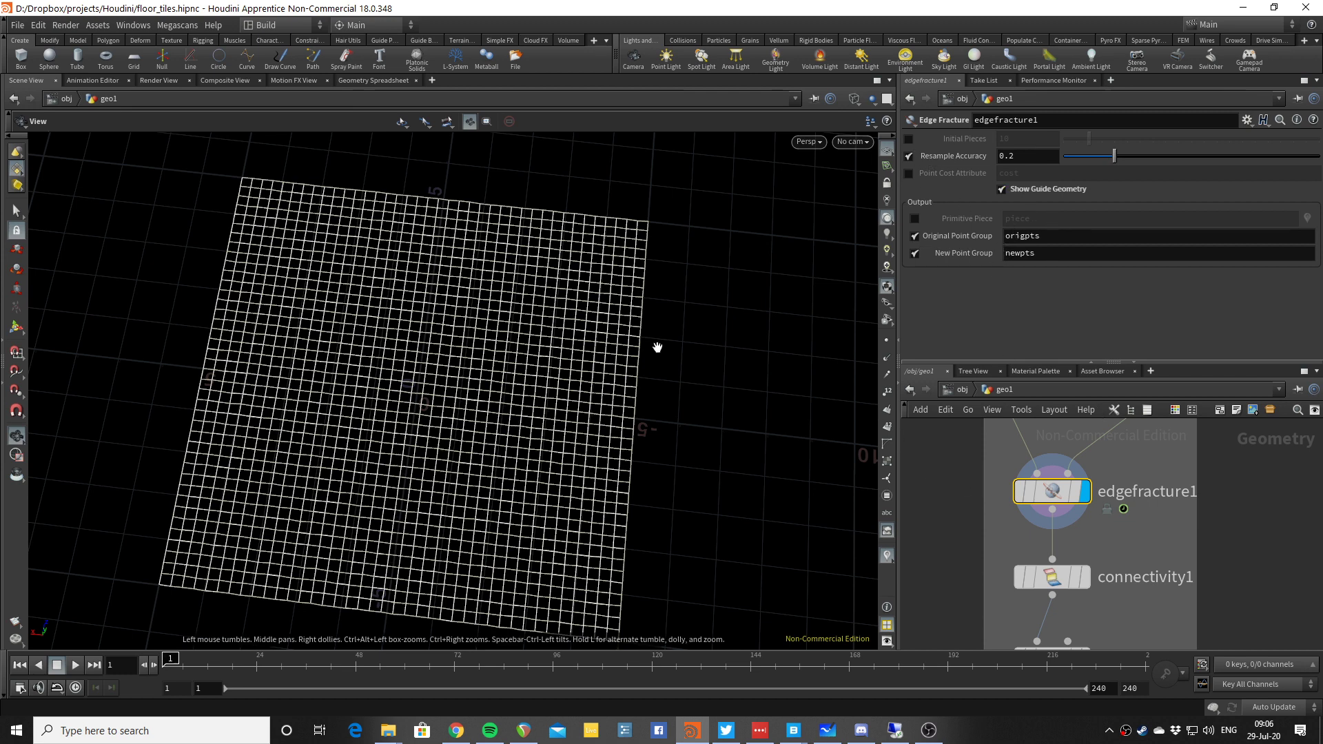
left_click_drag(656, 349, 616, 359)
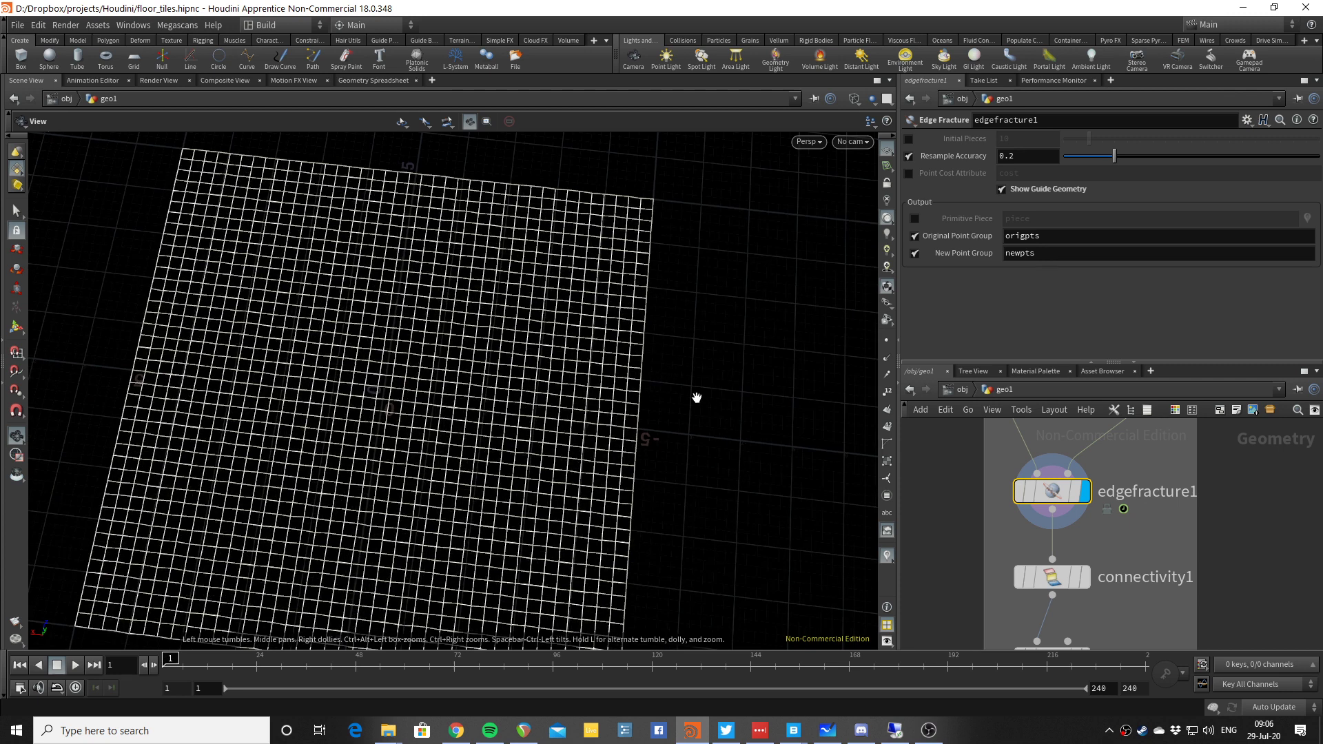
Display and select connectivity1, showing Connectivity Type Primitive with Attribute class.
scroll(724, 433, "down", 1)
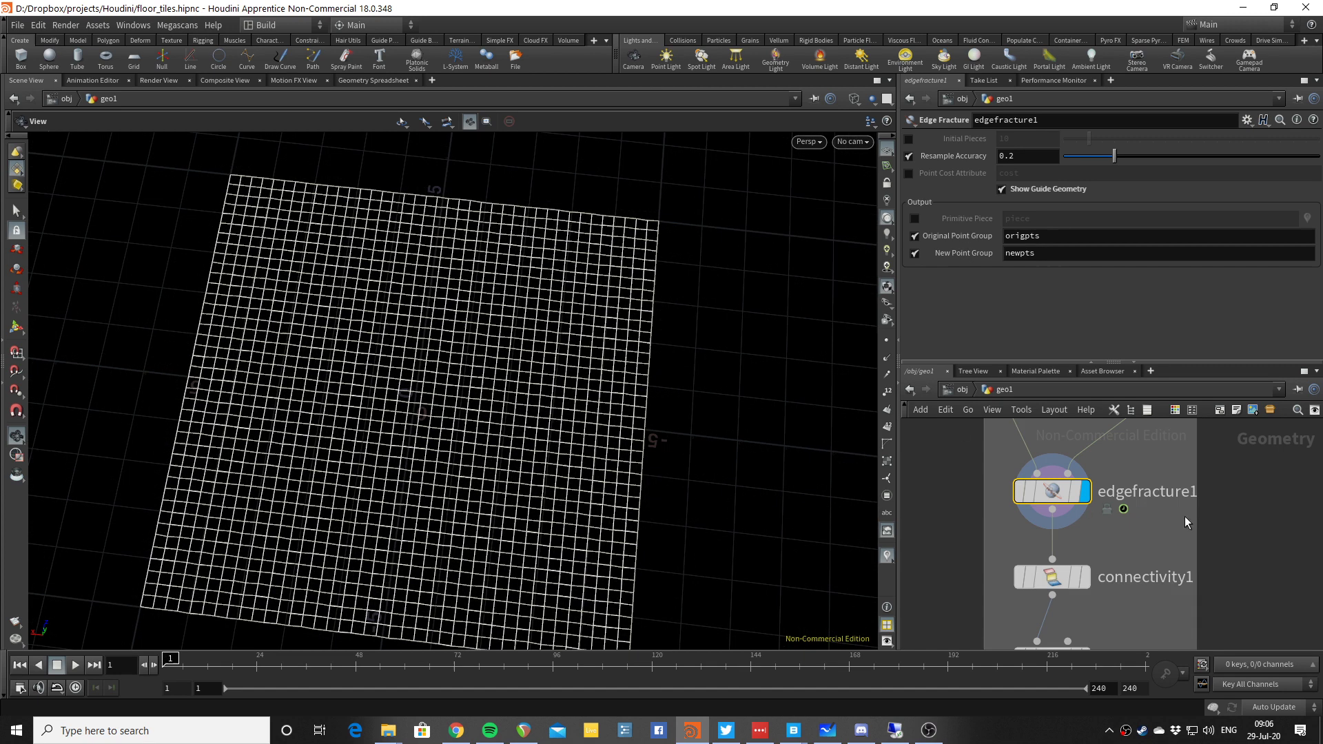
scroll(1185, 516, "down", 3)
scroll(1170, 564, "up", 3)
left_click(1110, 536)
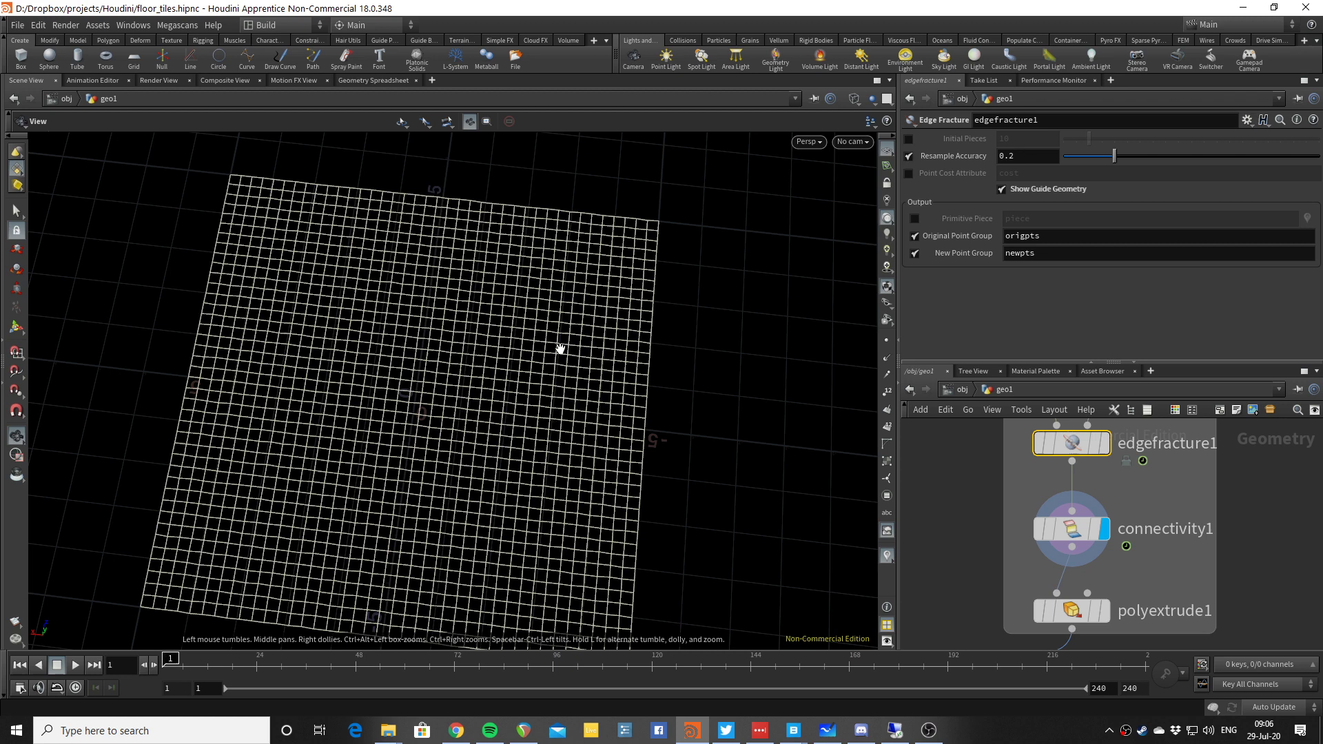
left_click(1083, 526)
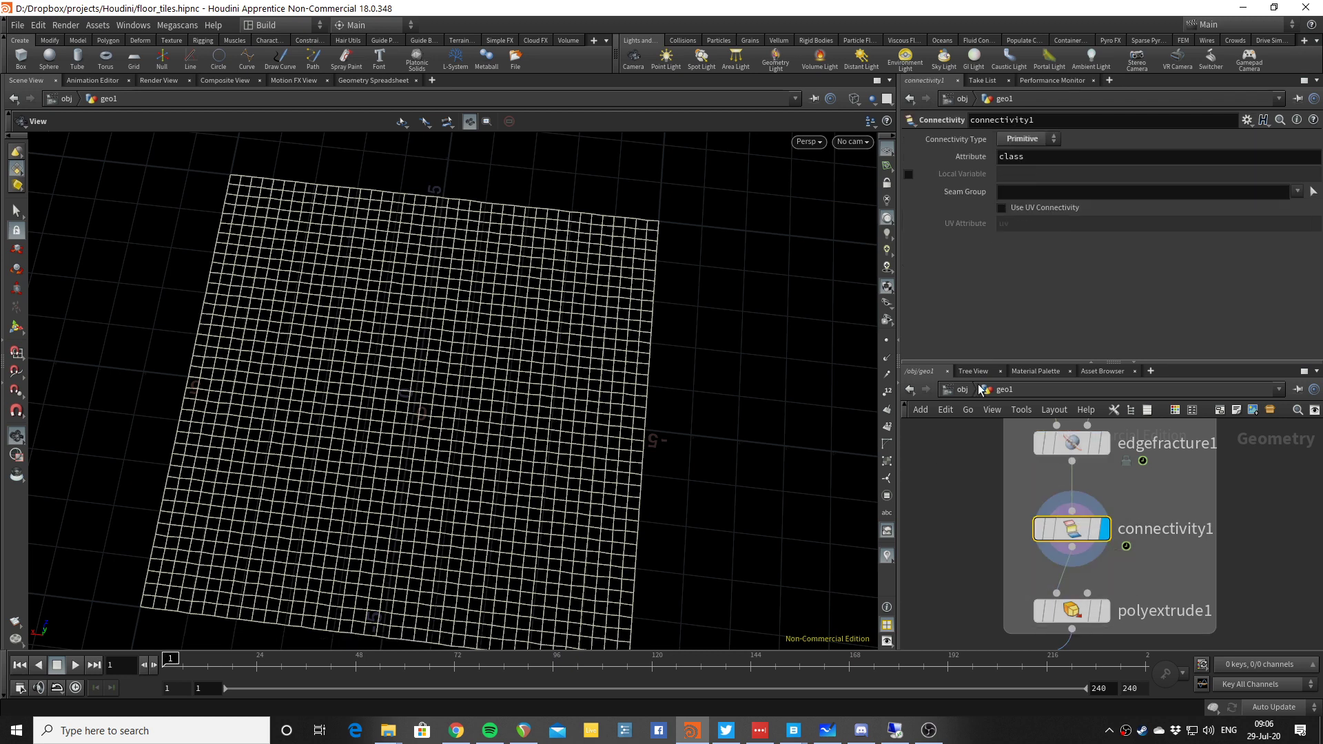
middle_click_drag(528, 325, 618, 247)
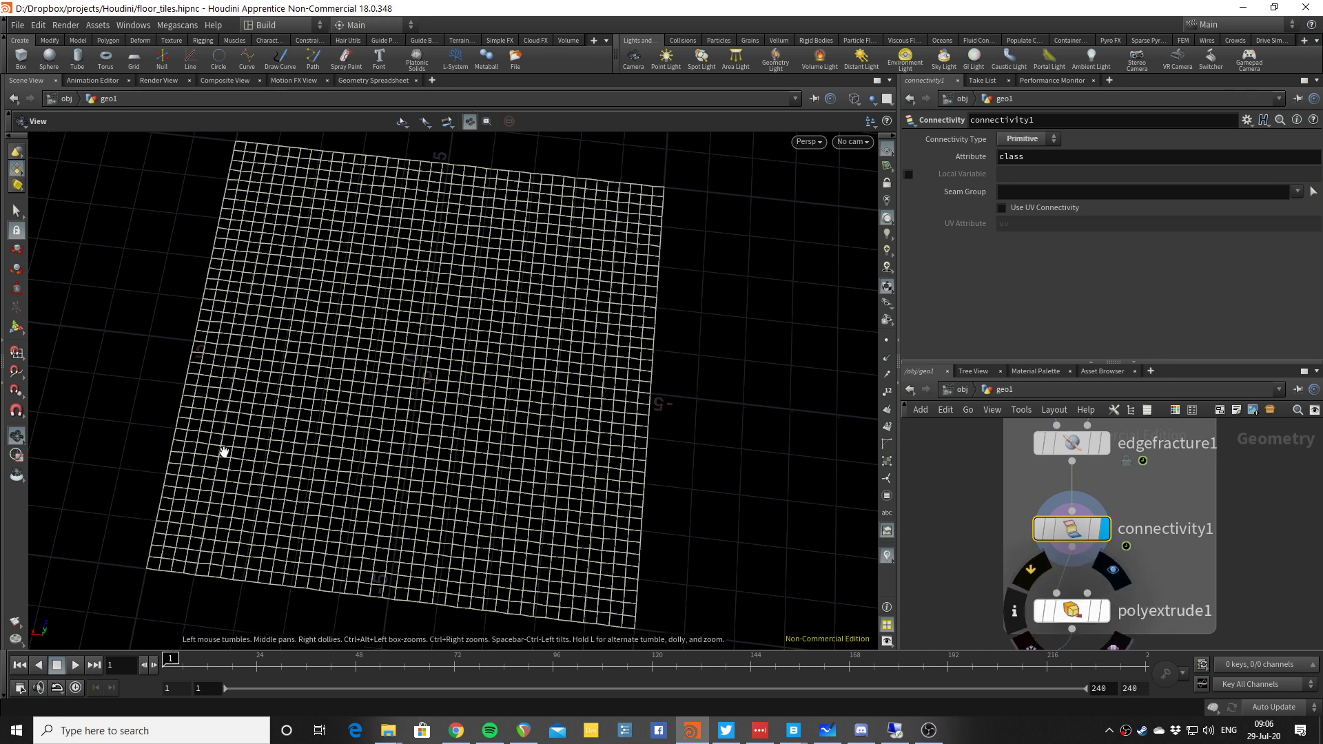
Split the viewer into a Geometry Spreadsheet listing primitives sorted by class, highest first.
key("alt+bracketleft")
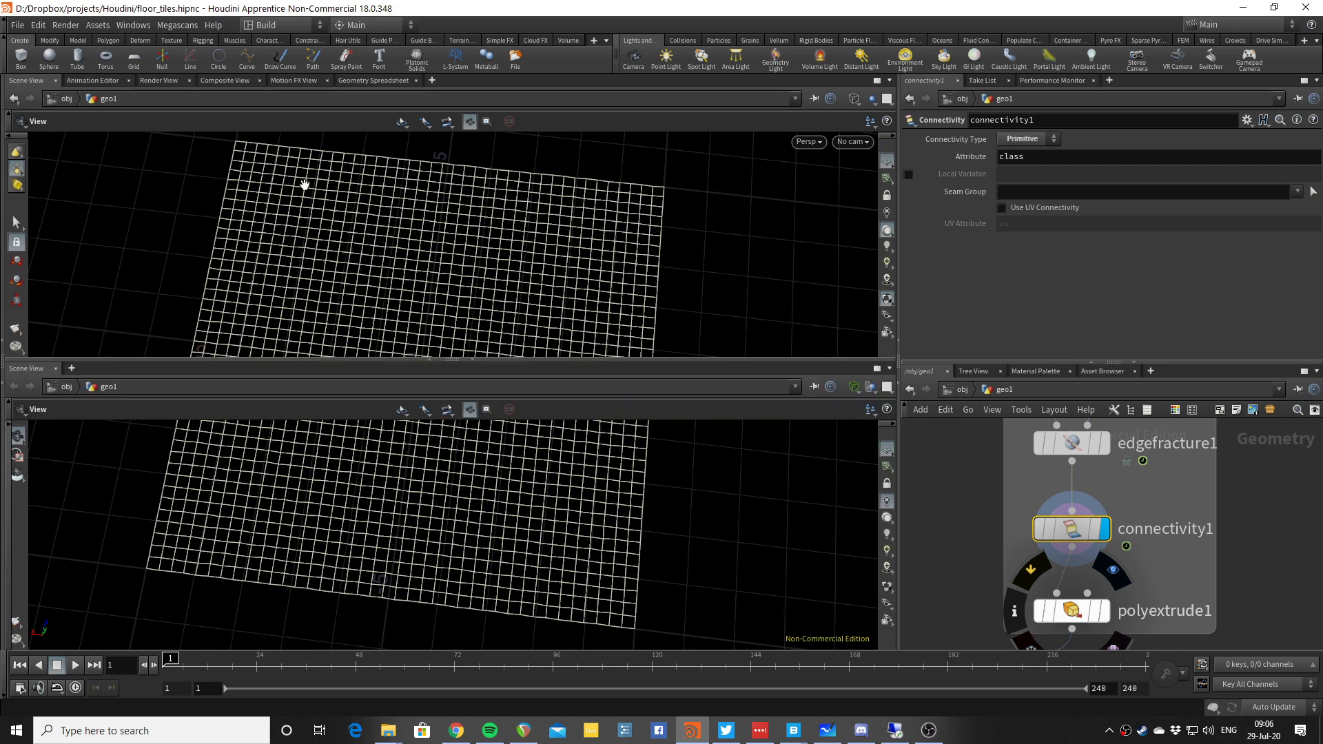
key("alt+8")
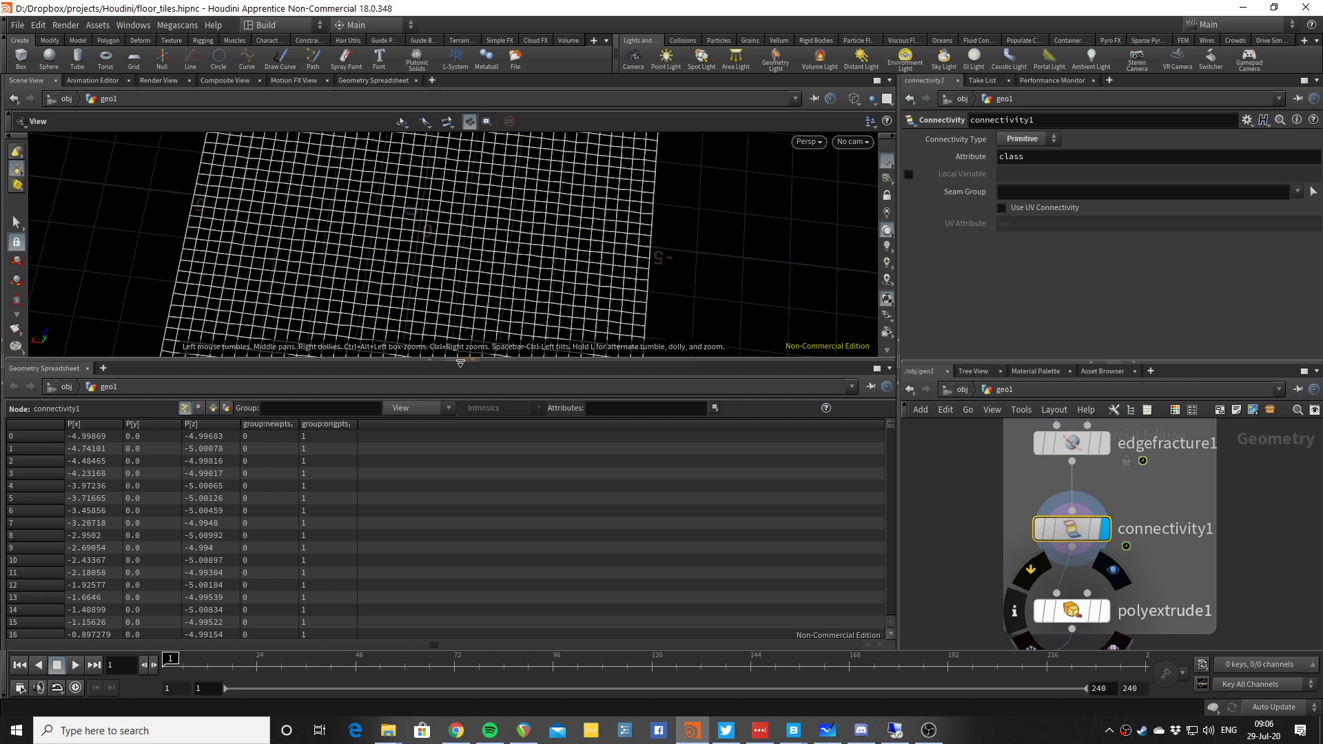
left_click_drag(461, 363, 460, 489)
scroll(461, 384, "down", 2)
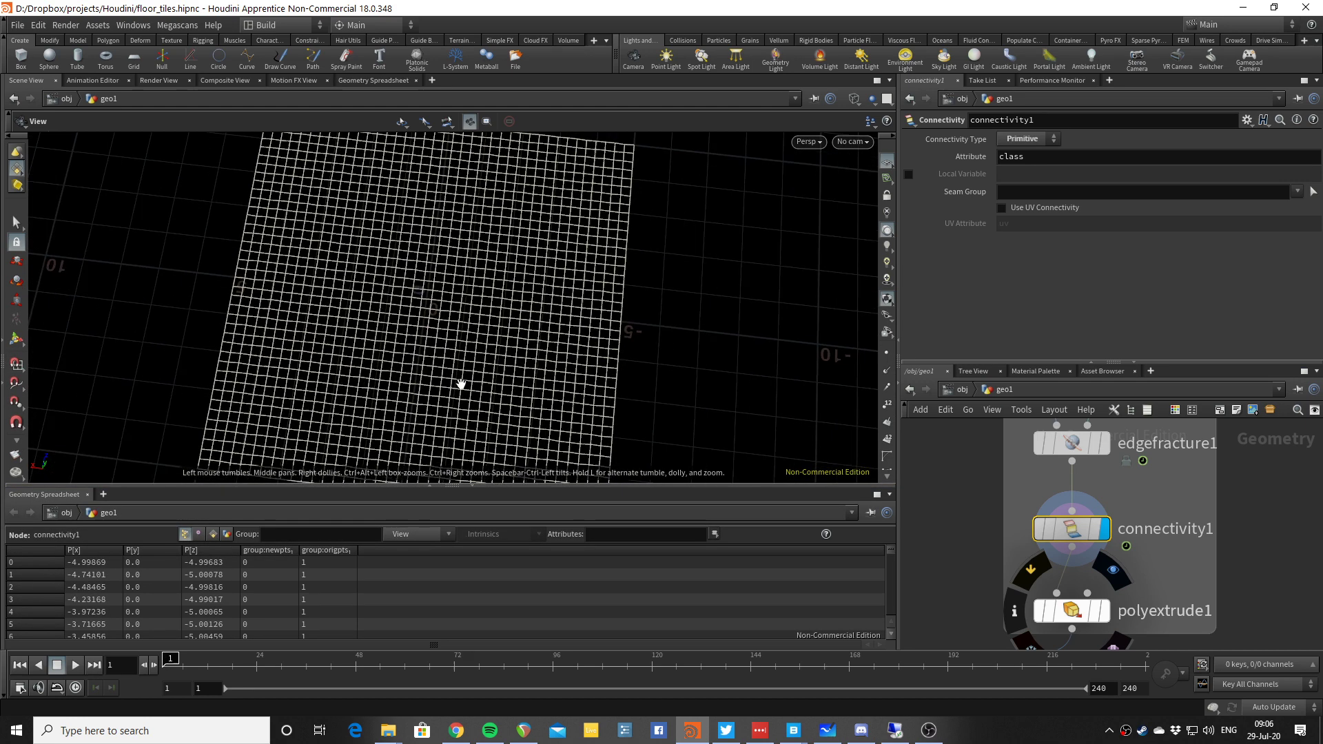
left_click_drag(461, 384, 443, 369)
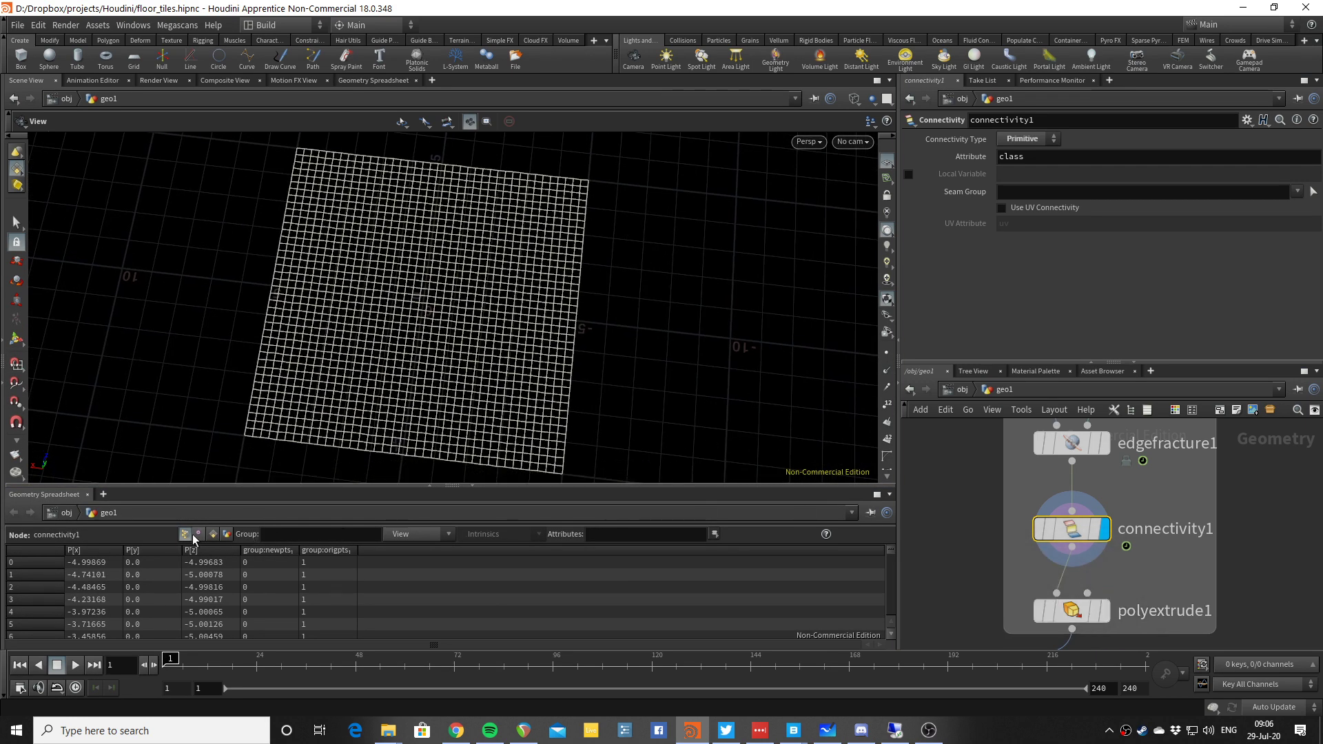
left_click(213, 535)
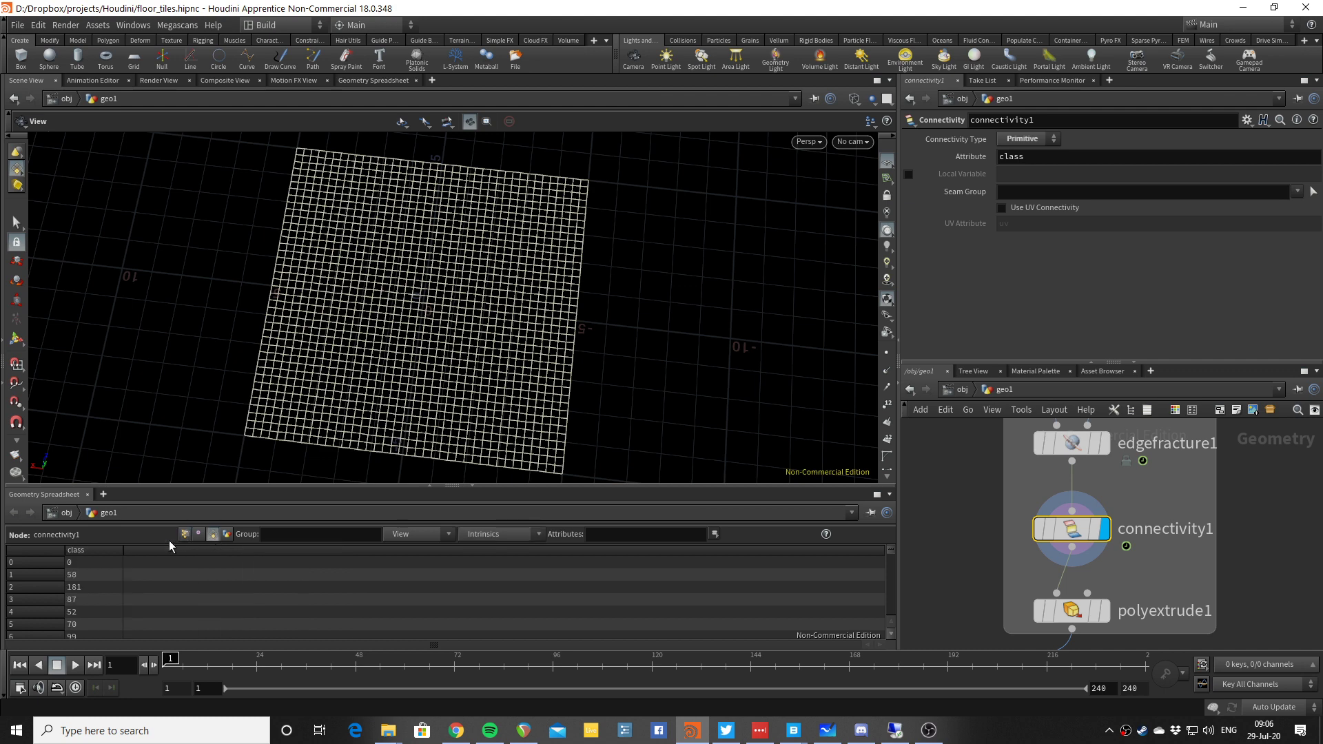
left_click(103, 551)
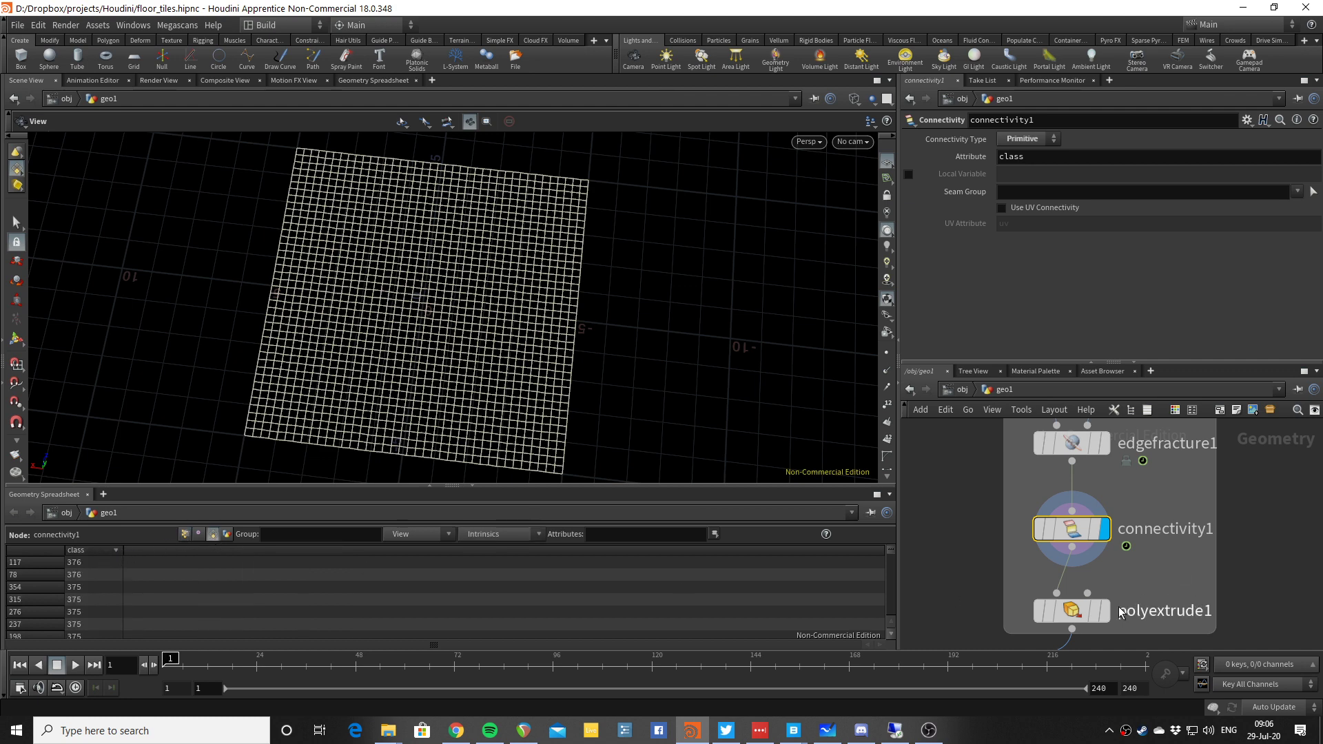
Colour the planks by class from connectivity1's info window and view the floor shaded.
left_click(1026, 535)
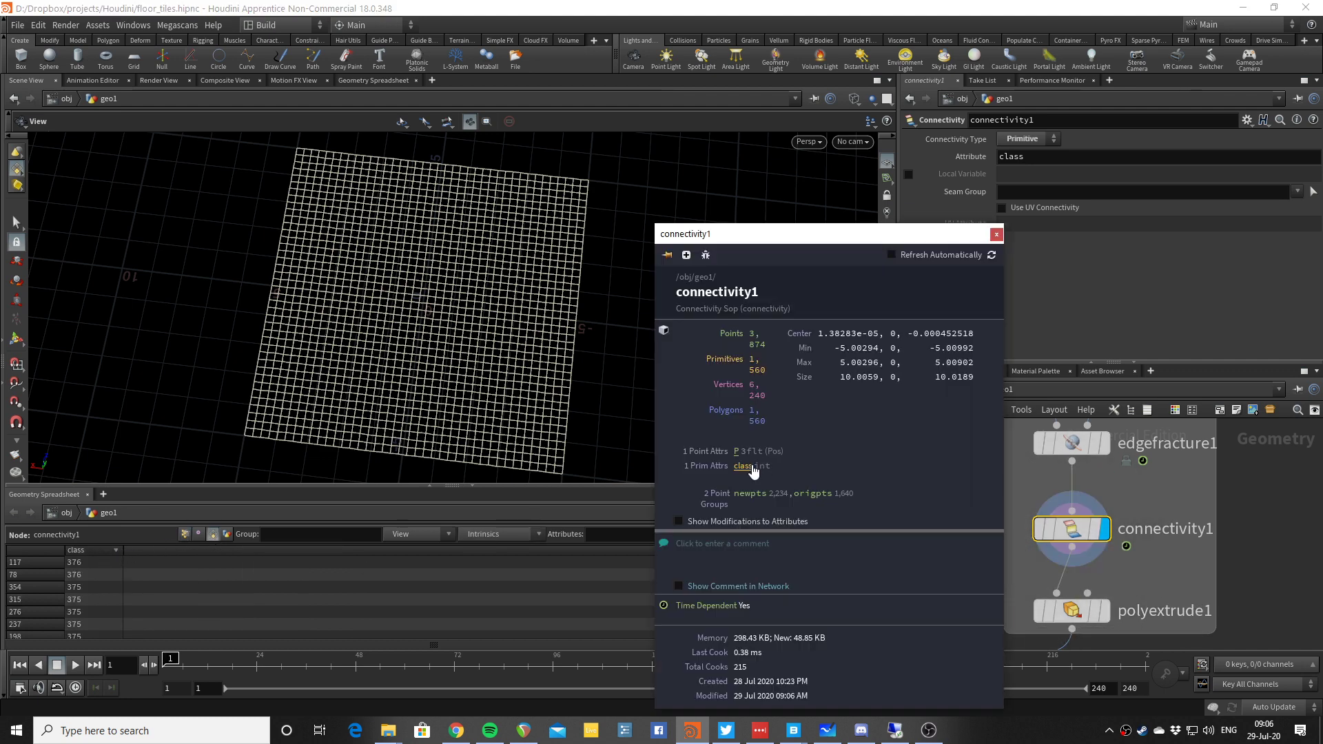
left_click(743, 468)
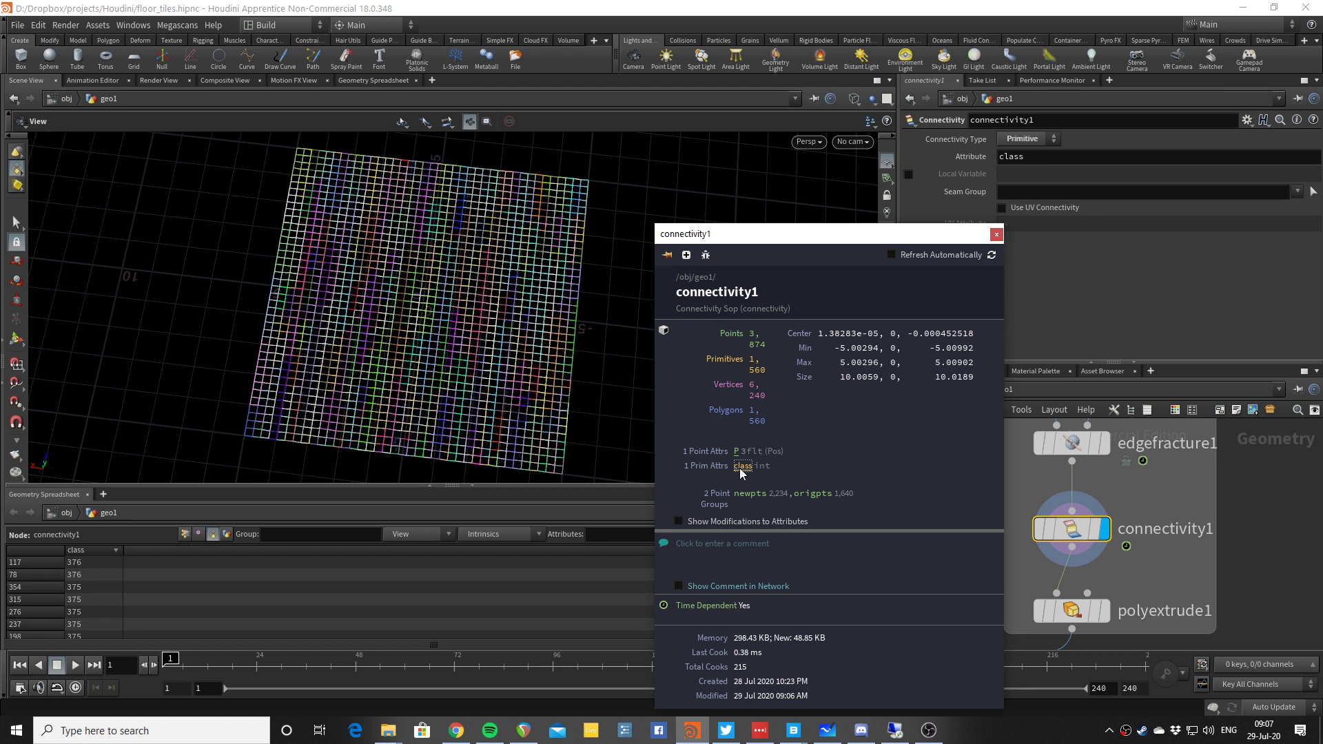
left_click(997, 235)
key("w")
mouse_move(531, 301)
left_mouse_down()
mouse_move(475, 319)
mouse_move(474, 303)
left_mouse_up()
mouse_move(465, 350)
left_mouse_down()
mouse_move(475, 338)
mouse_move(452, 349)
left_mouse_up()
scroll(1213, 548, "down", 5)
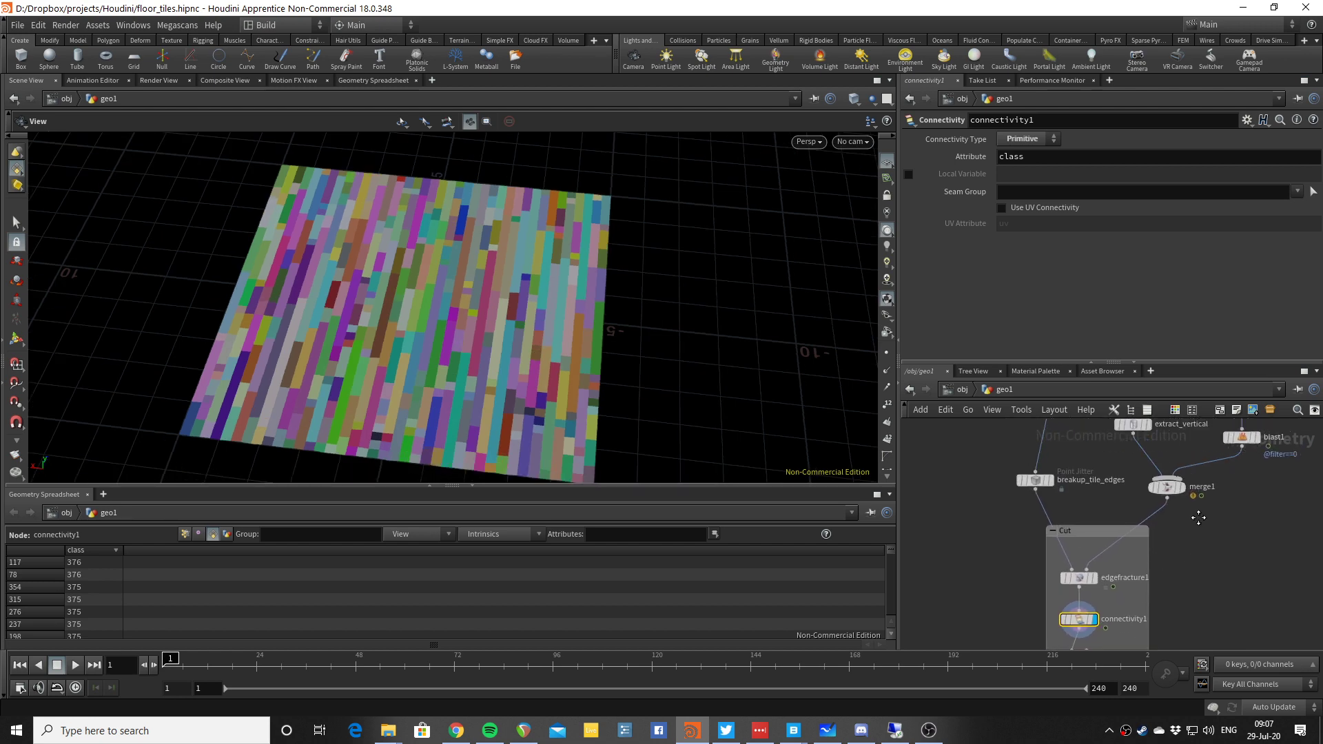
middle_click_drag(1199, 517, 1112, 635)
scroll(1234, 506, "up", 3)
Lower the filter's Probability of Value B to about 0.098 and reveal the seed's frame expression.
left_click(1100, 535)
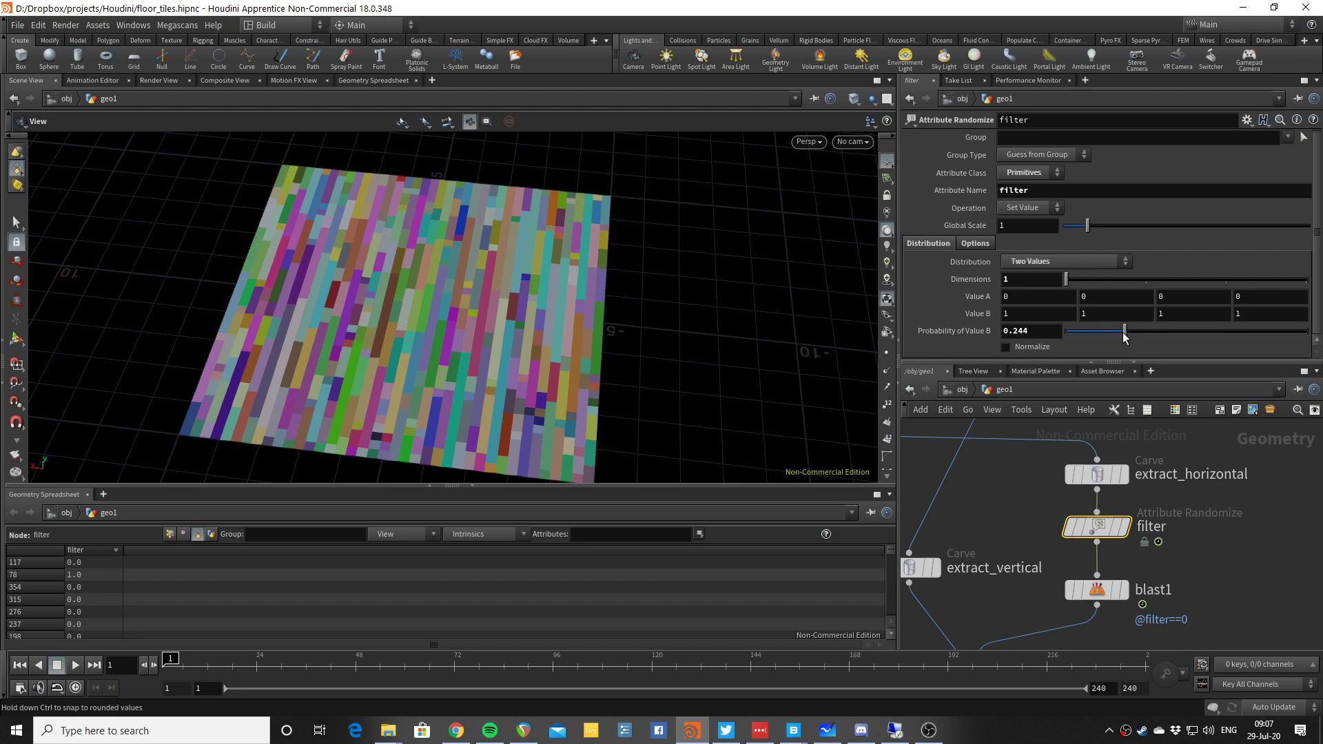
left_click_drag(1124, 334, 1071, 334)
left_click(977, 246)
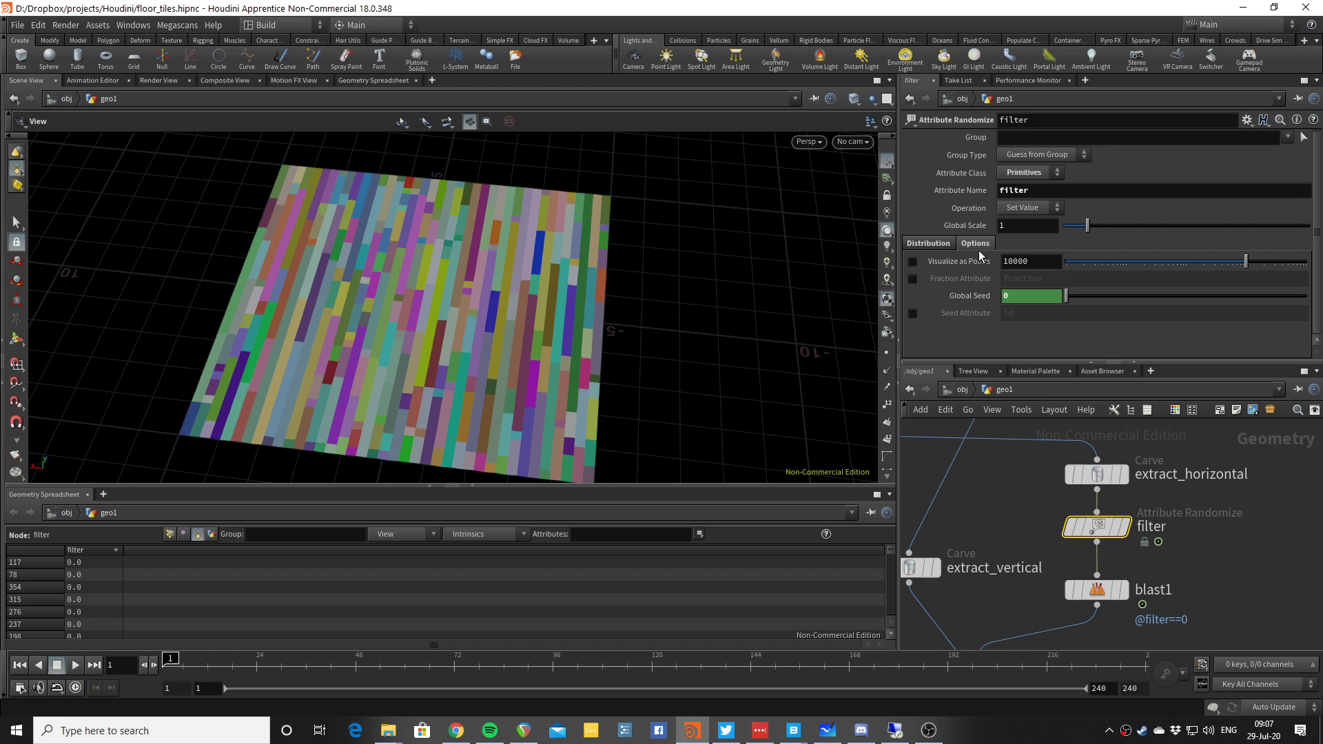
left_click(993, 297)
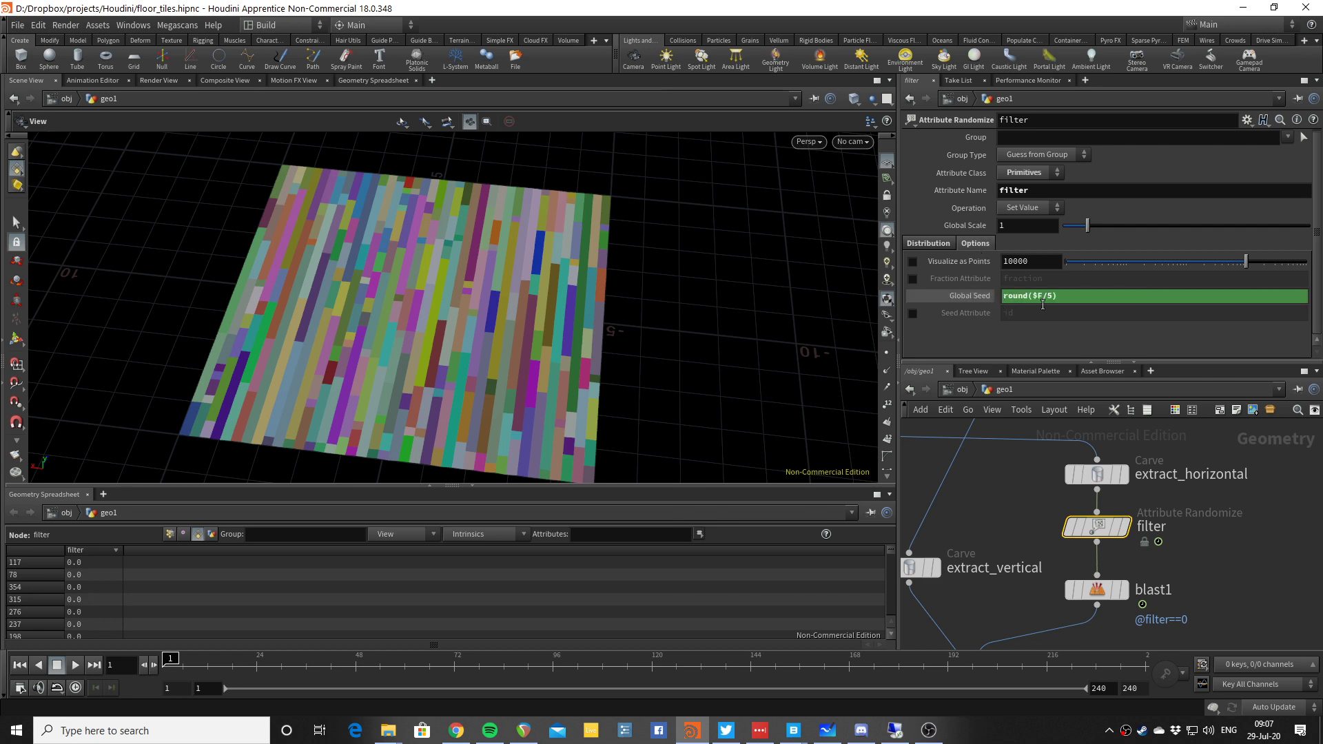
Play and step through frames to watch tiles re-randomize, ending at frame 1 with seed 0.
key("Up")
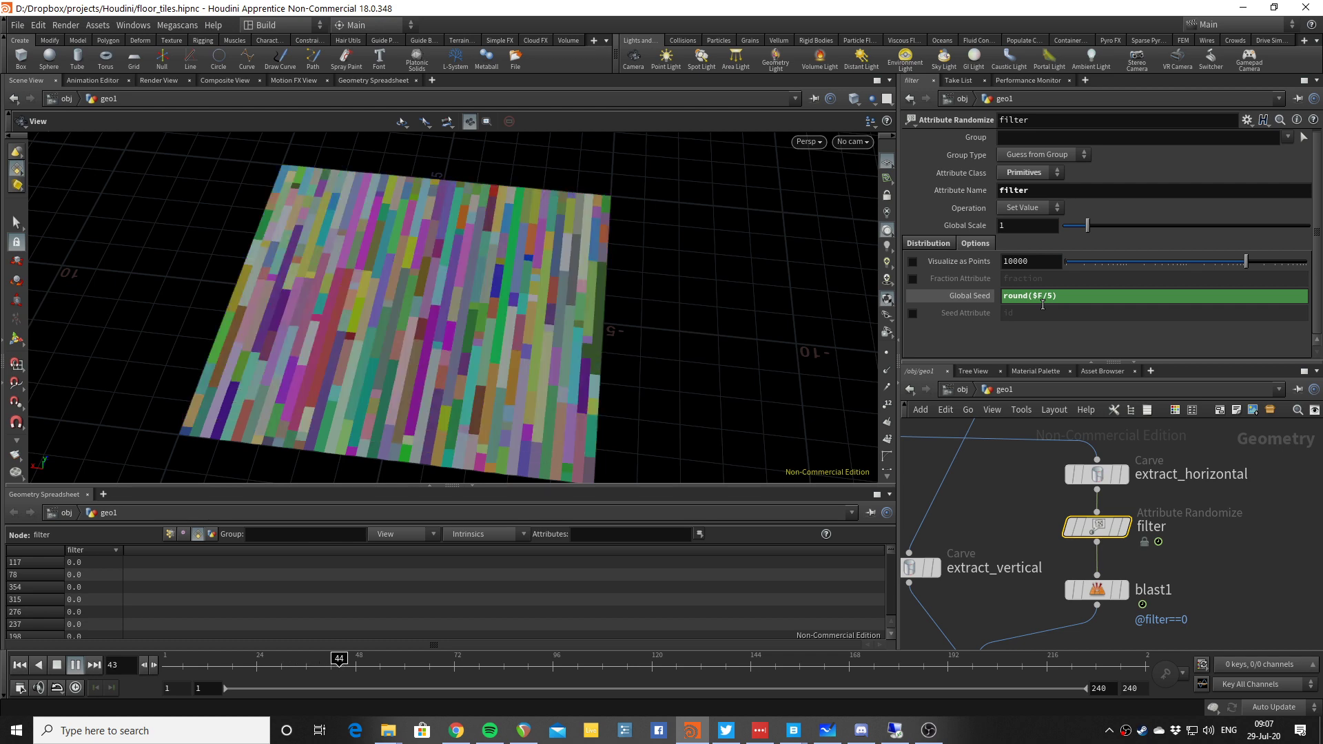
key("ctrl+Up")
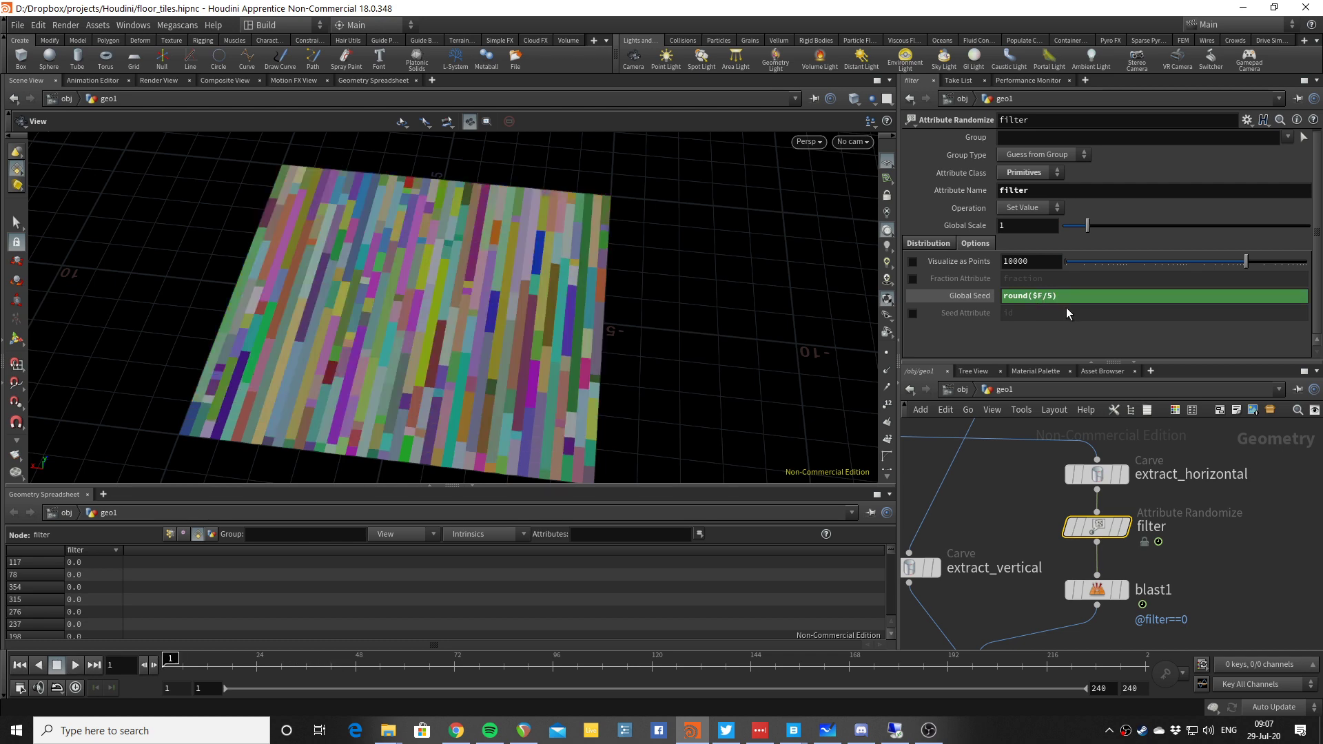
left_click(989, 297)
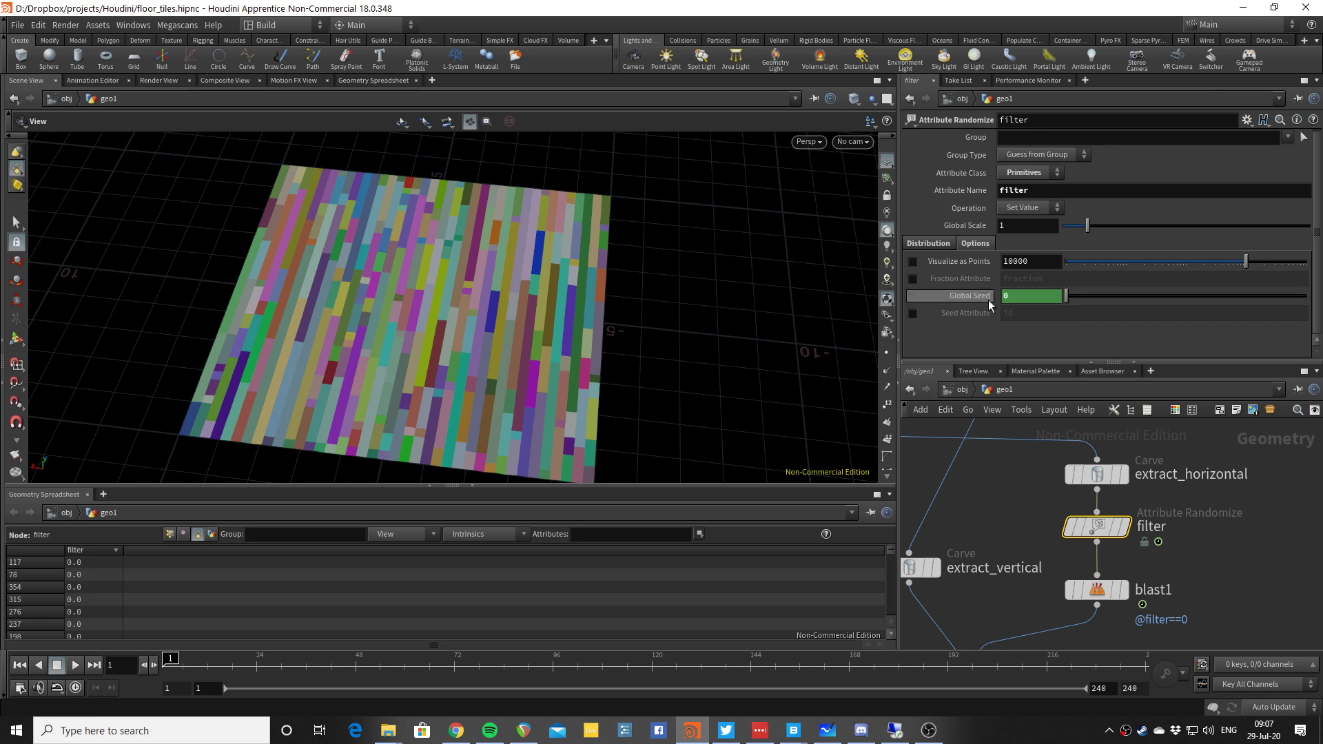
key("Up")
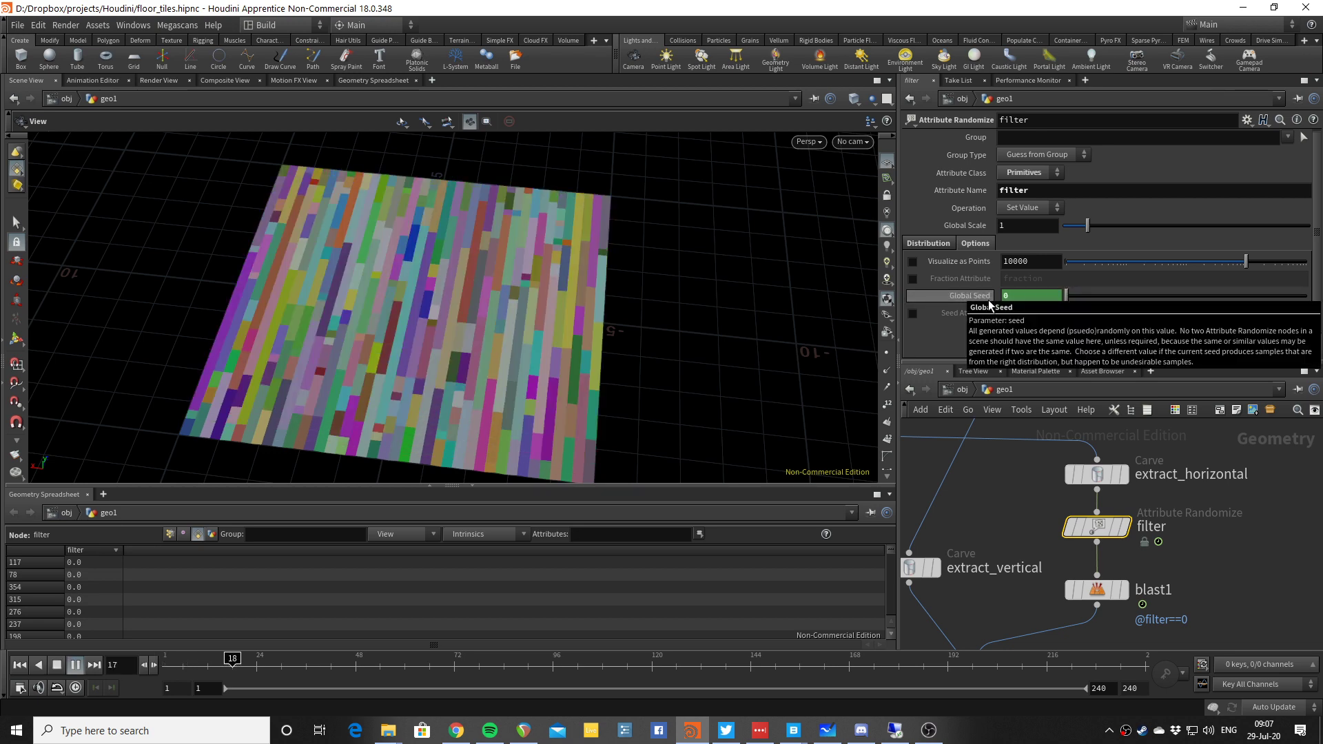
key("Up")
key("Right")
key("Right")
key("Right")
key("Right")
key("Right")
key("Right")
key("Right")
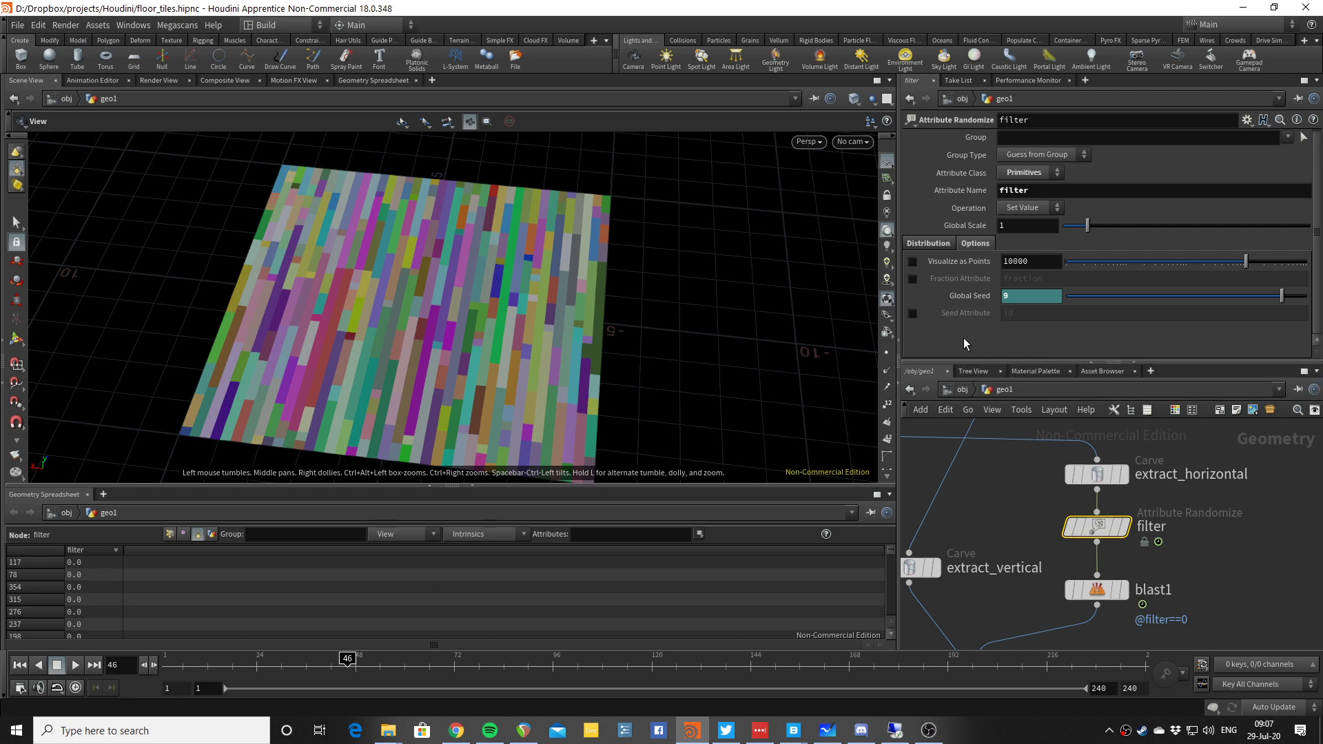
key("Up")
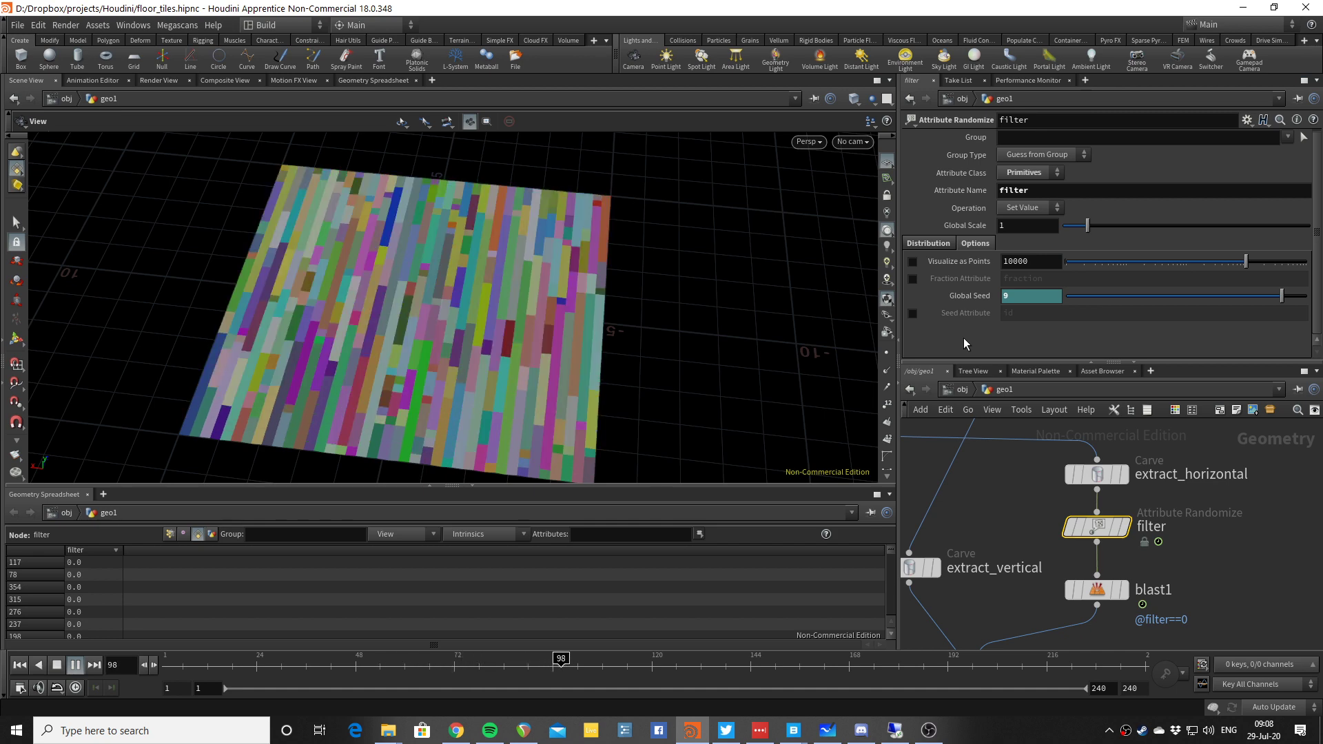
key("ctrl+Up")
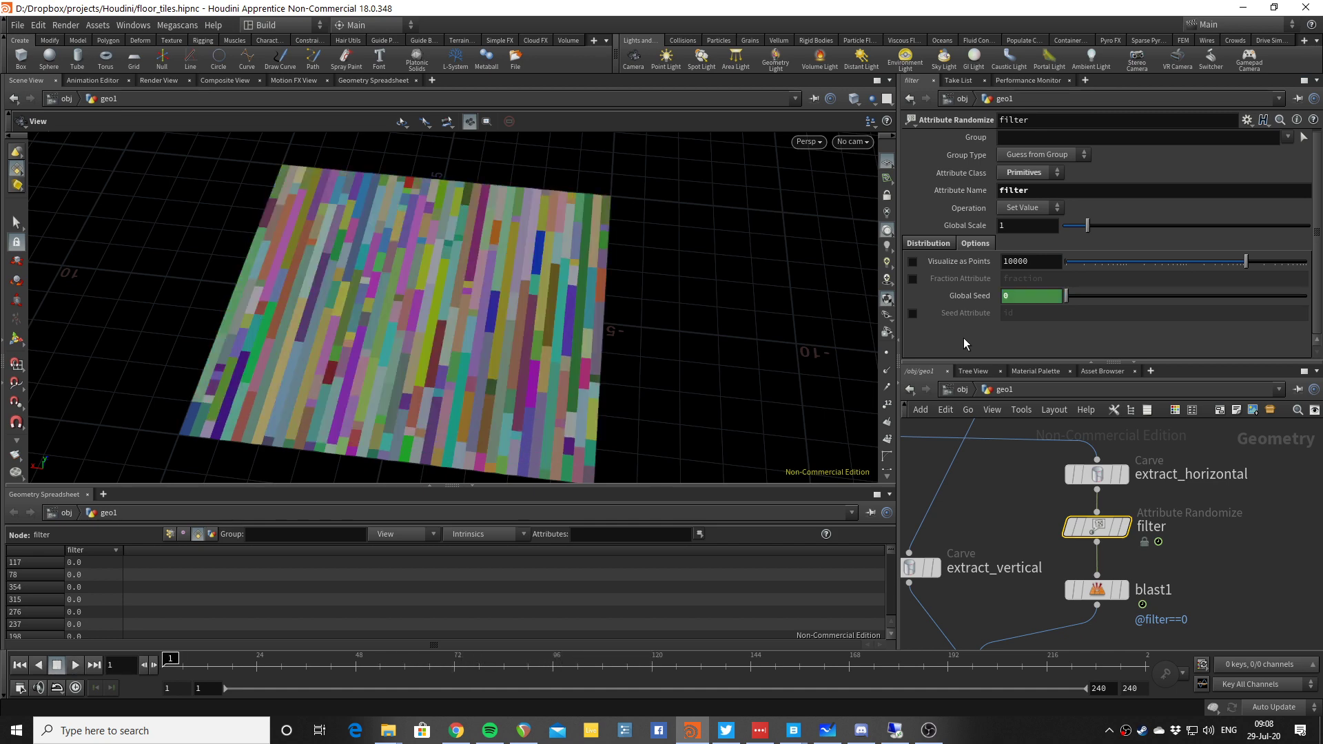
Reveal the Global Seed expression and frame connectivity1 and polyextrude1 in the network.
left_click(970, 294)
scroll(1026, 535, "down", 3)
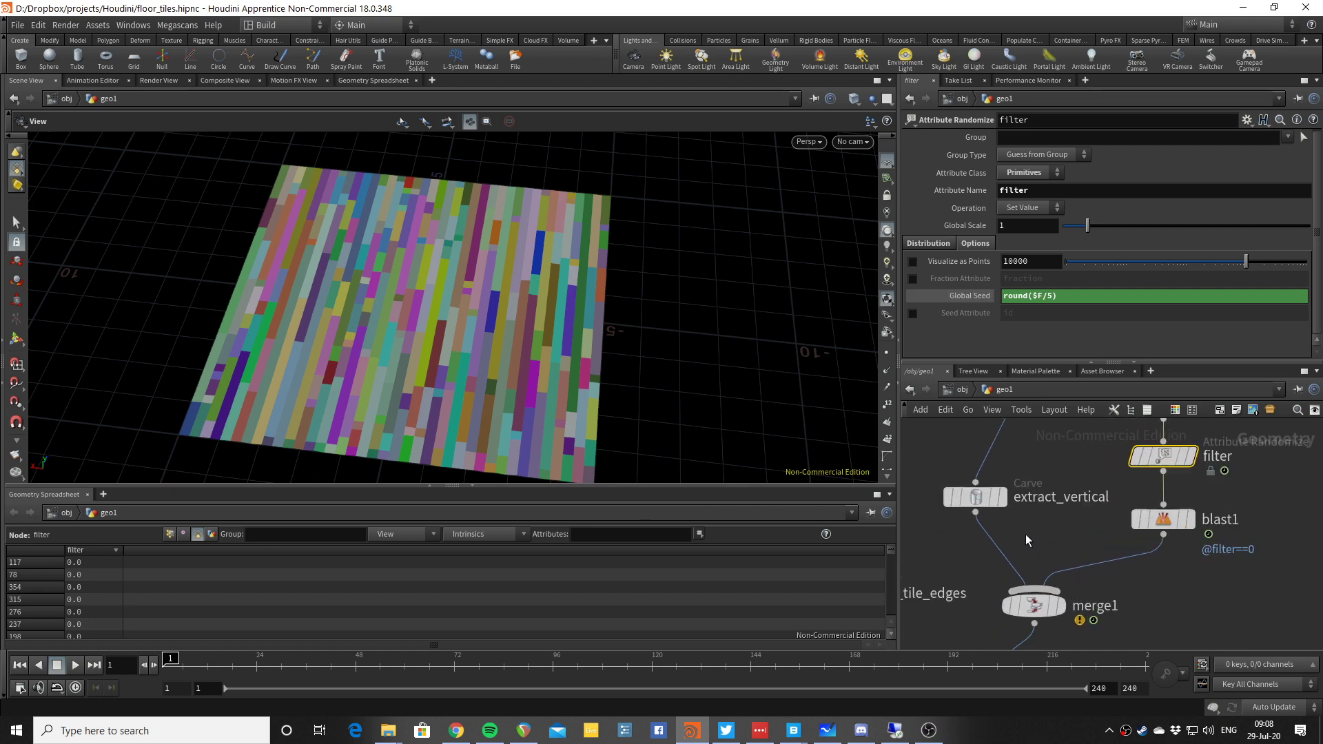
middle_click_drag(1030, 601, 1079, 537)
scroll(1079, 538, "up", 2)
middle_click_drag(1067, 640, 1088, 557)
scroll(1091, 553, "up", 3)
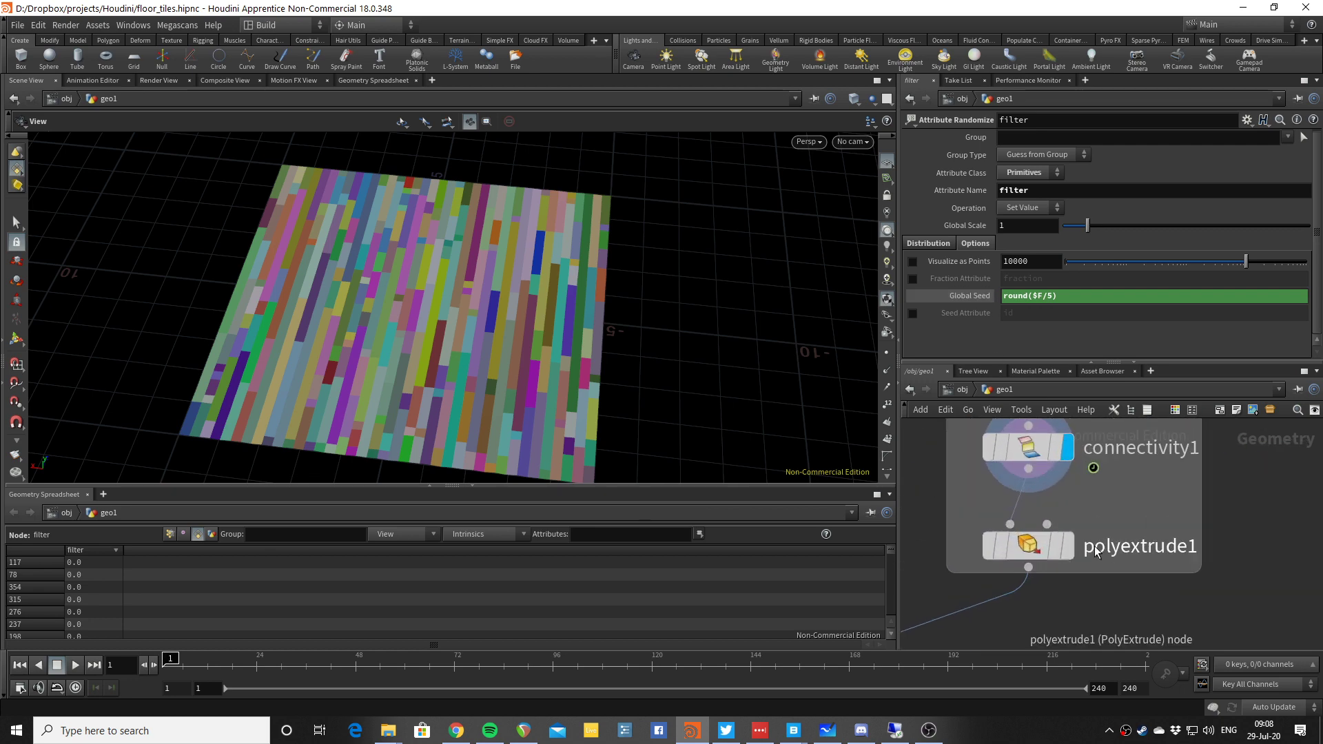
mouse_move(777, 370)
left_mouse_down()
mouse_move(662, 266)
mouse_move(597, 289)
mouse_move(559, 333)
mouse_move(556, 308)
mouse_move(579, 328)
mouse_move(588, 313)
mouse_move(606, 360)
mouse_move(526, 334)
mouse_move(541, 387)
mouse_move(552, 378)
mouse_move(533, 381)
mouse_move(515, 348)
left_mouse_up()
Check the tiles in wireframe, then shaded again, from a low oblique angle.
key("shift+w")
scroll(608, 363, "down", 3)
key("shift+w")
scroll(608, 363, "down", 5)
mouse_move(1079, 559)
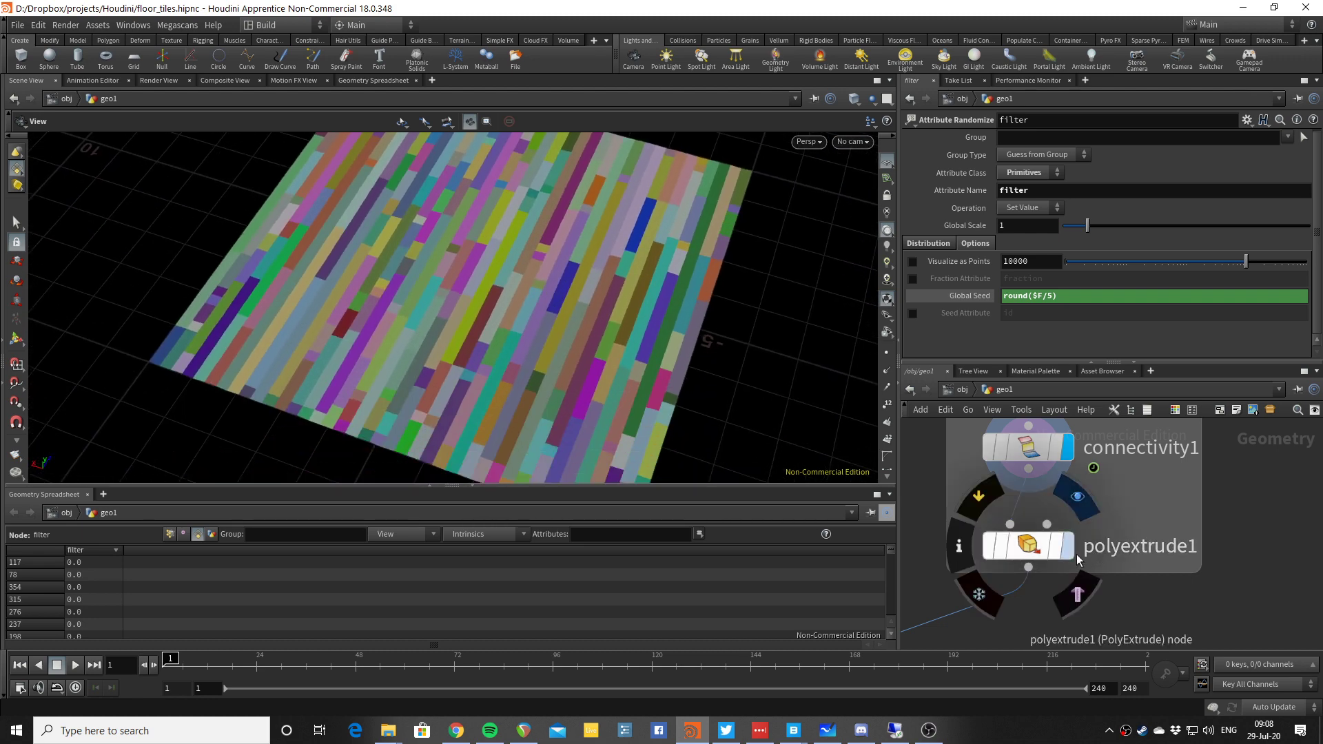
left_click_drag(683, 379, 686, 324)
scroll(671, 407, "up", 8)
Select polyextrude1 to review Distance 0.02, Inset 0.02 and extrudeFront, tumbling around the raised planks.
left_click(1027, 545)
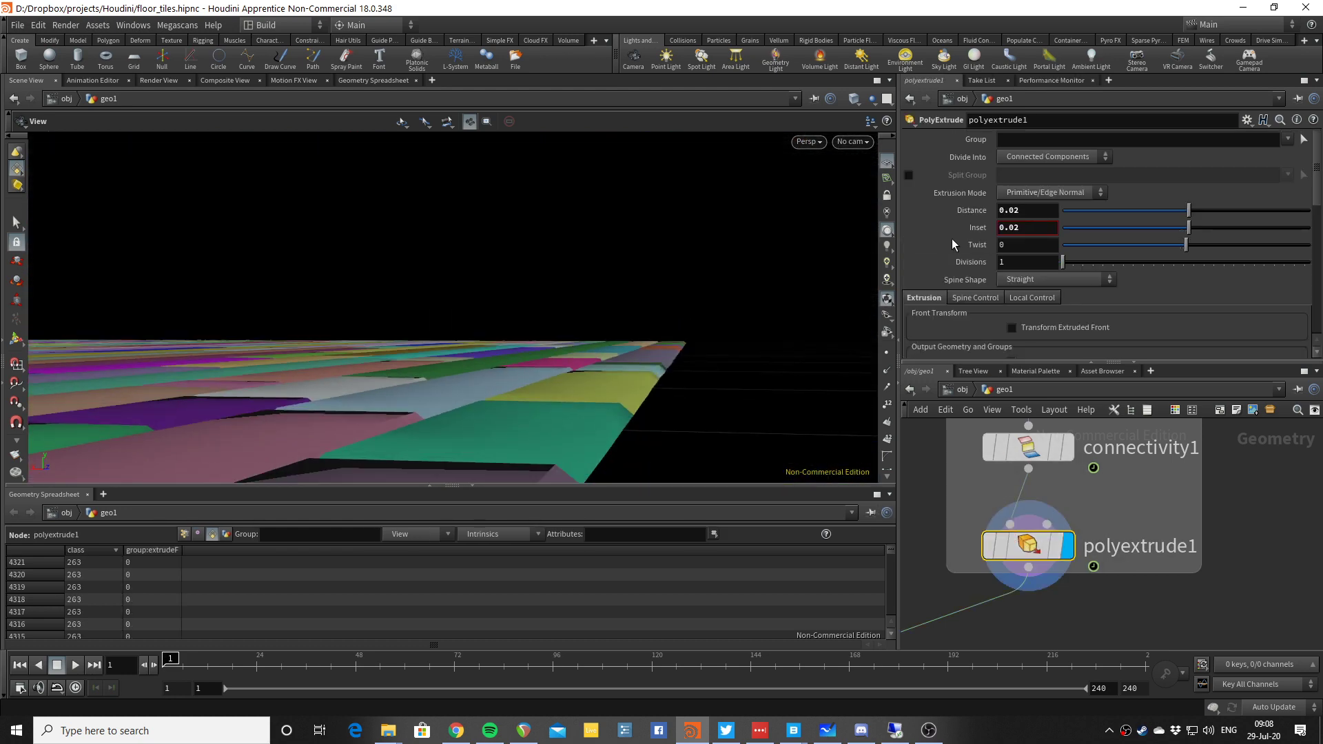
scroll(550, 341, "down", 2)
scroll(914, 251, "down", 5)
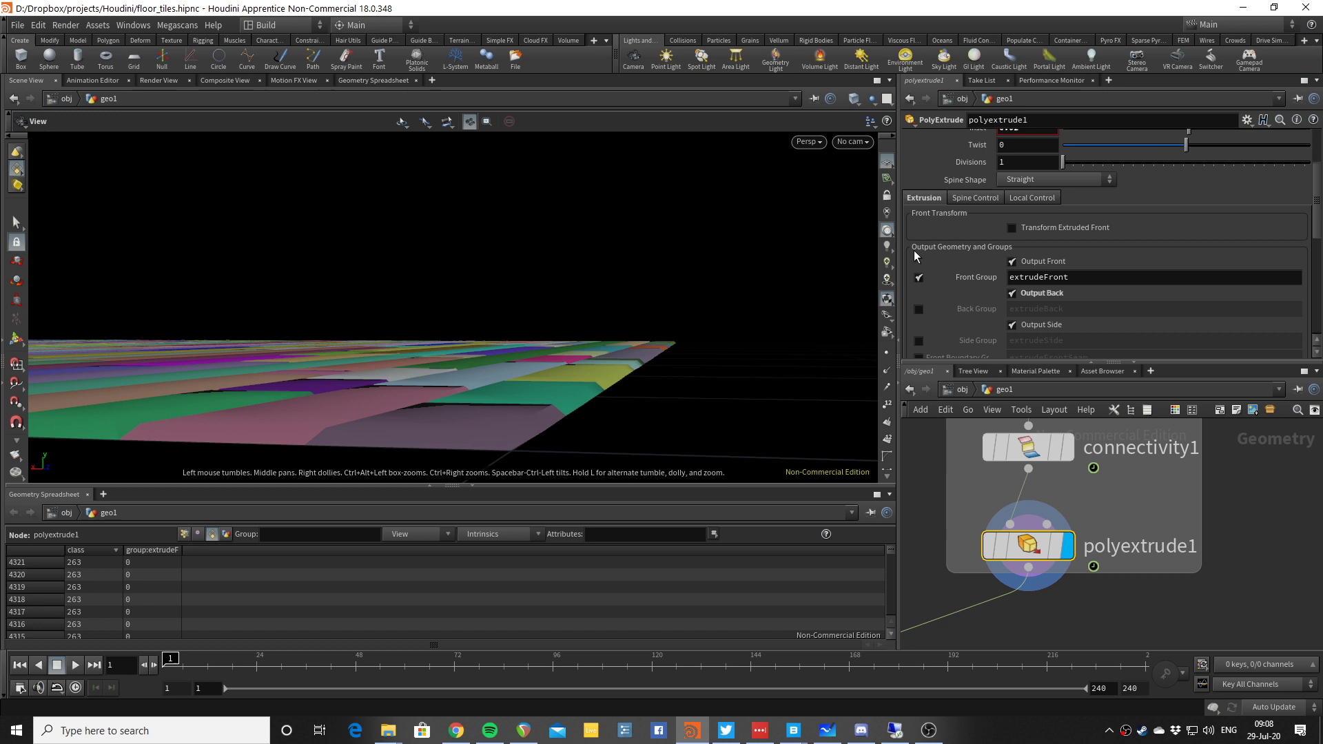
scroll(914, 251, "up", 3)
left_click_drag(738, 315, 613, 293)
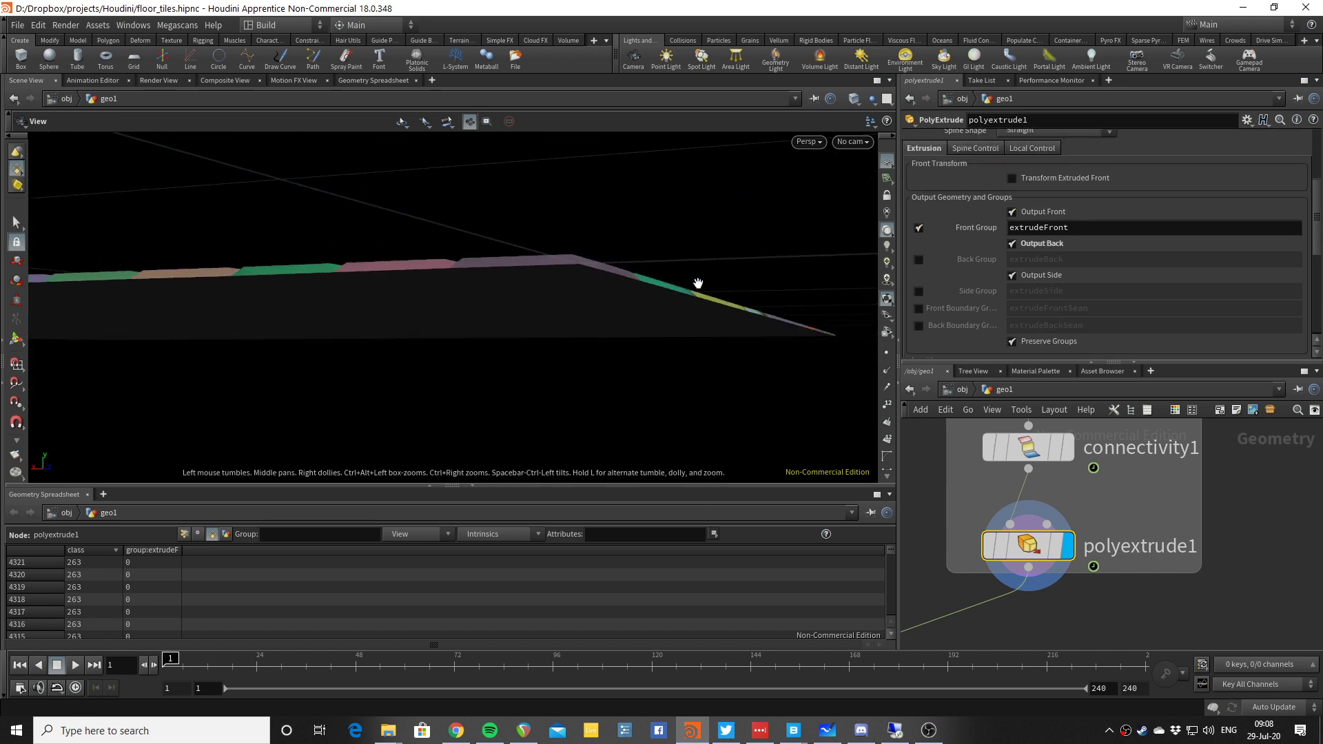
left_click_drag(700, 283, 696, 358)
scroll(1133, 557, "down", 5)
middle_click_drag(1132, 557, 1229, 437)
scroll(1027, 464, "up", 1)
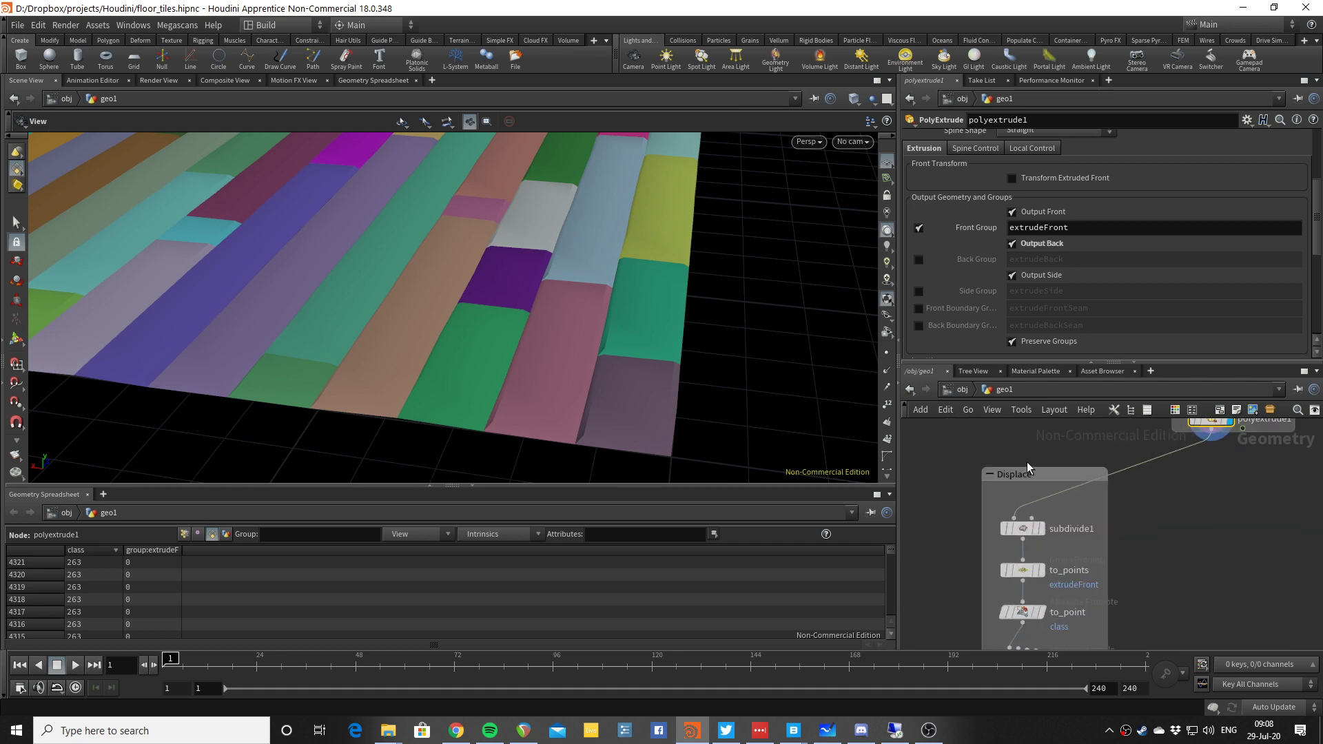
Show the planks in wireframe and display subdivide1, then to_points with its settings.
left_click_drag(678, 285, 665, 281)
key("shift+w")
key("shift+w")
key("shift+w")
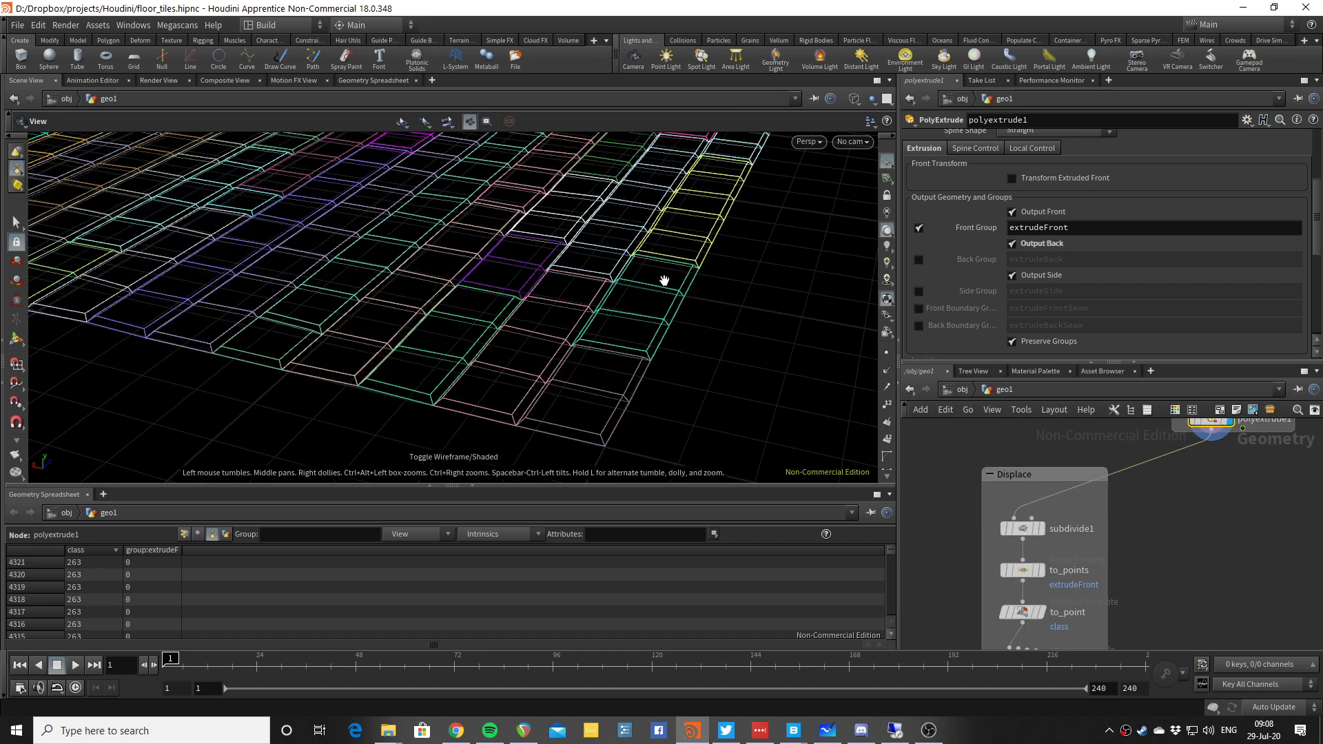
middle_click_drag(1147, 563, 1149, 485)
scroll(1148, 486, "down", 1)
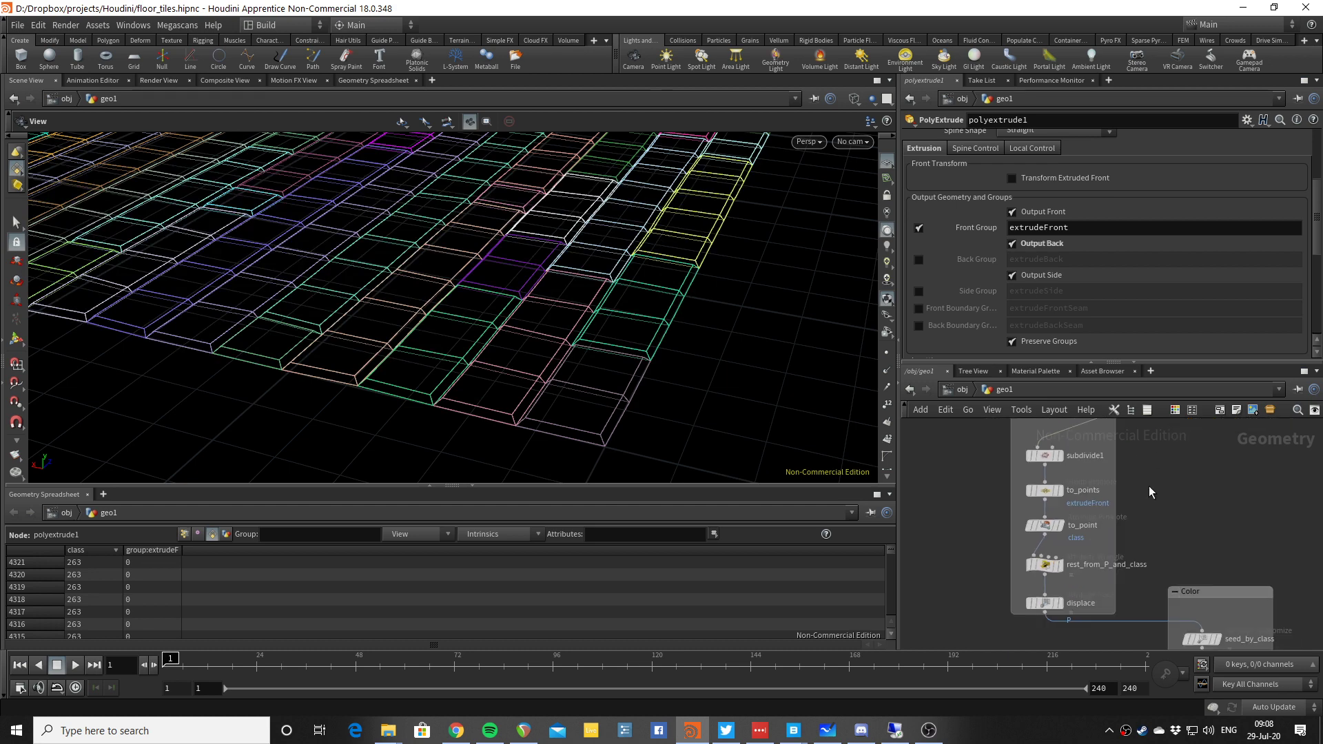
scroll(1149, 483, "up", 1)
left_click(1044, 451)
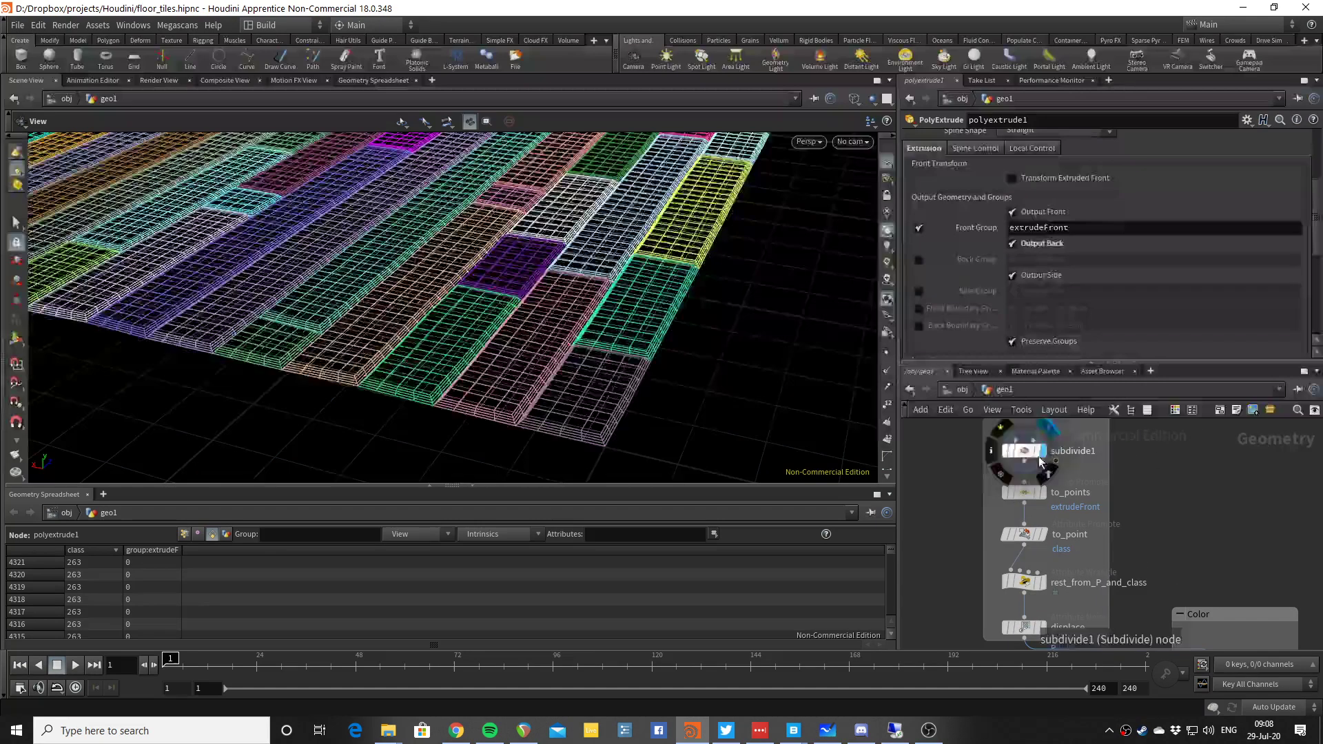
left_click(1042, 492)
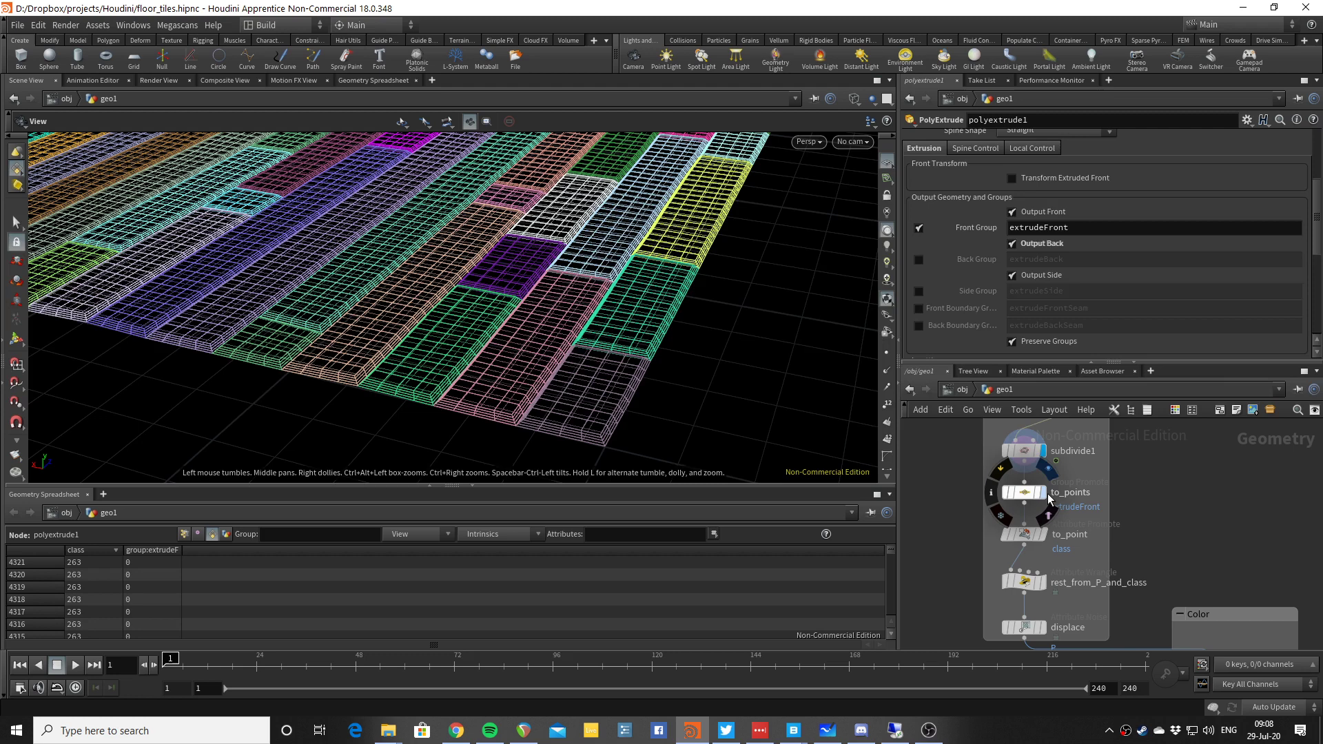
left_click(1030, 493)
Recheck polyextrude1's extrusion settings, then return to to_points' Group Promote of extrudeFront to points.
middle_click_drag(1190, 436, 1142, 506)
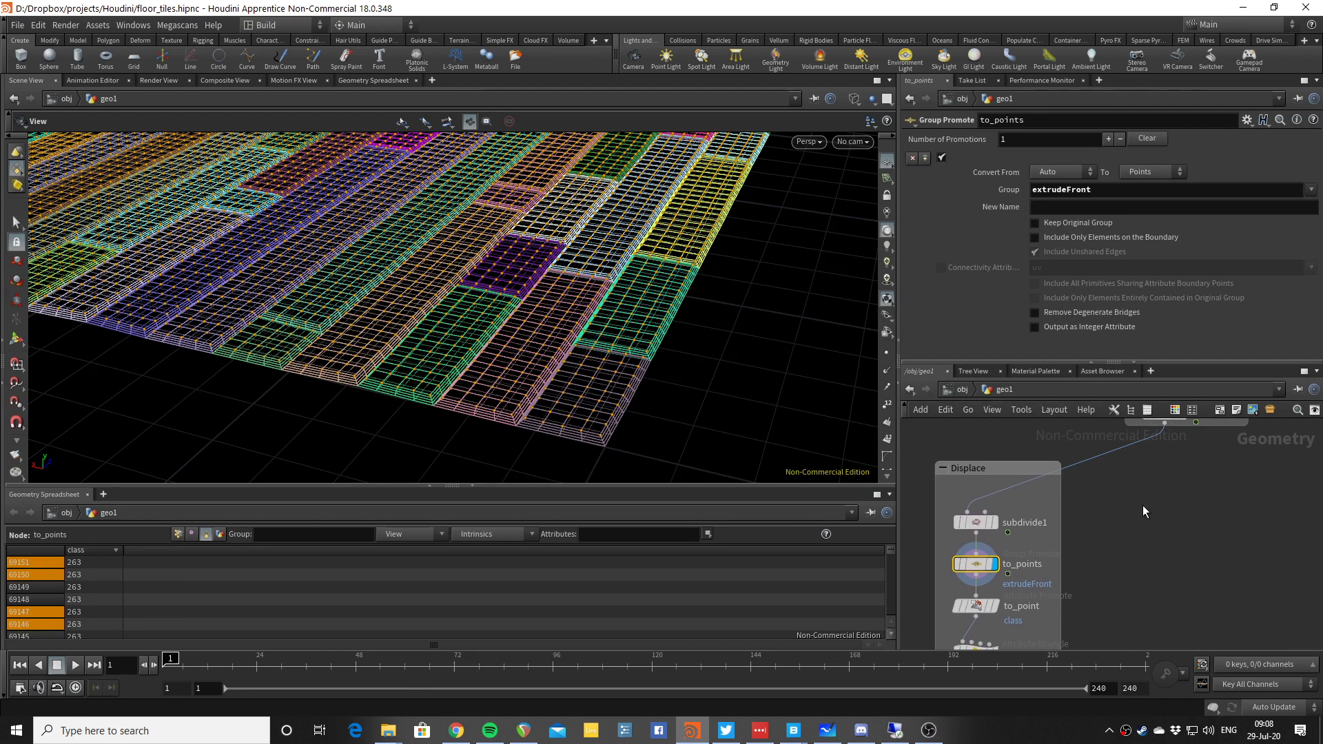
middle_click_drag(1212, 456, 1152, 537)
left_click(1103, 494)
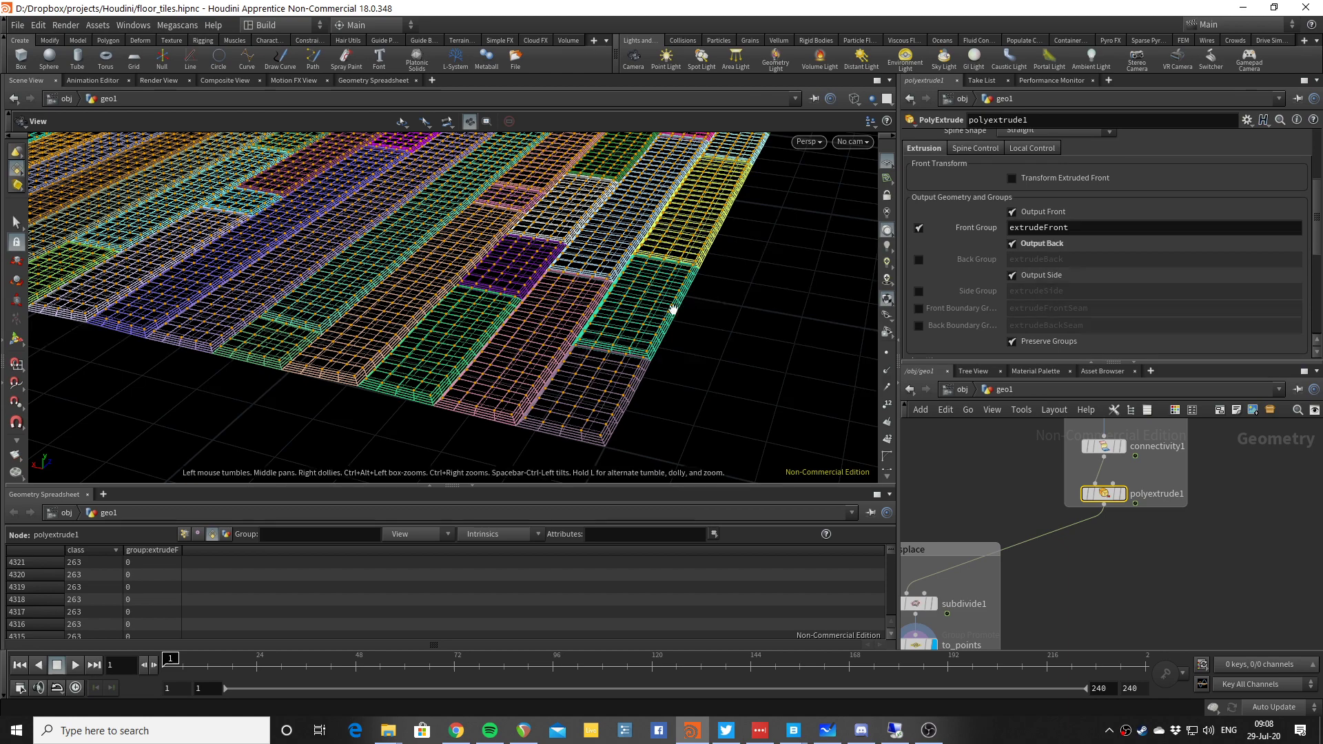
scroll(602, 372, "up", 5)
scroll(588, 361, "down", 5)
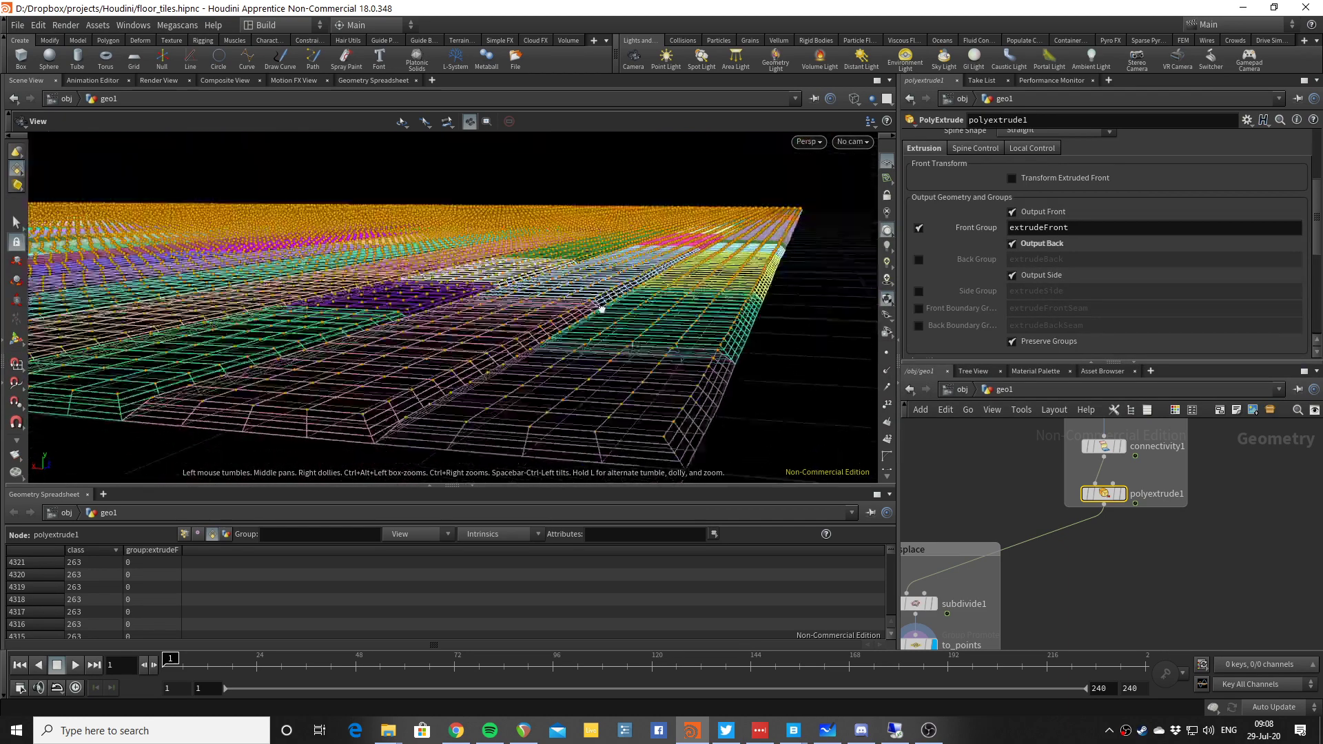
middle_click_drag(979, 558, 1038, 474)
middle_click_drag(1096, 548, 1110, 499)
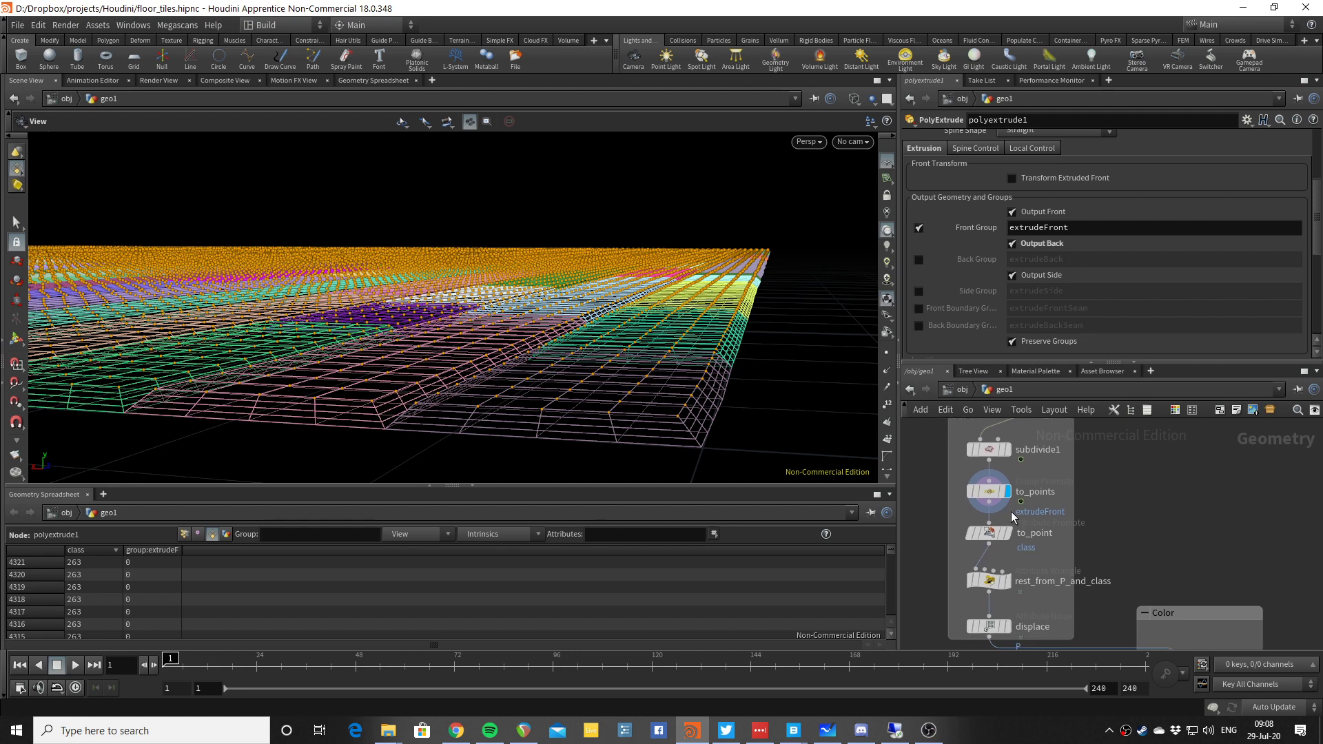
left_click(991, 492)
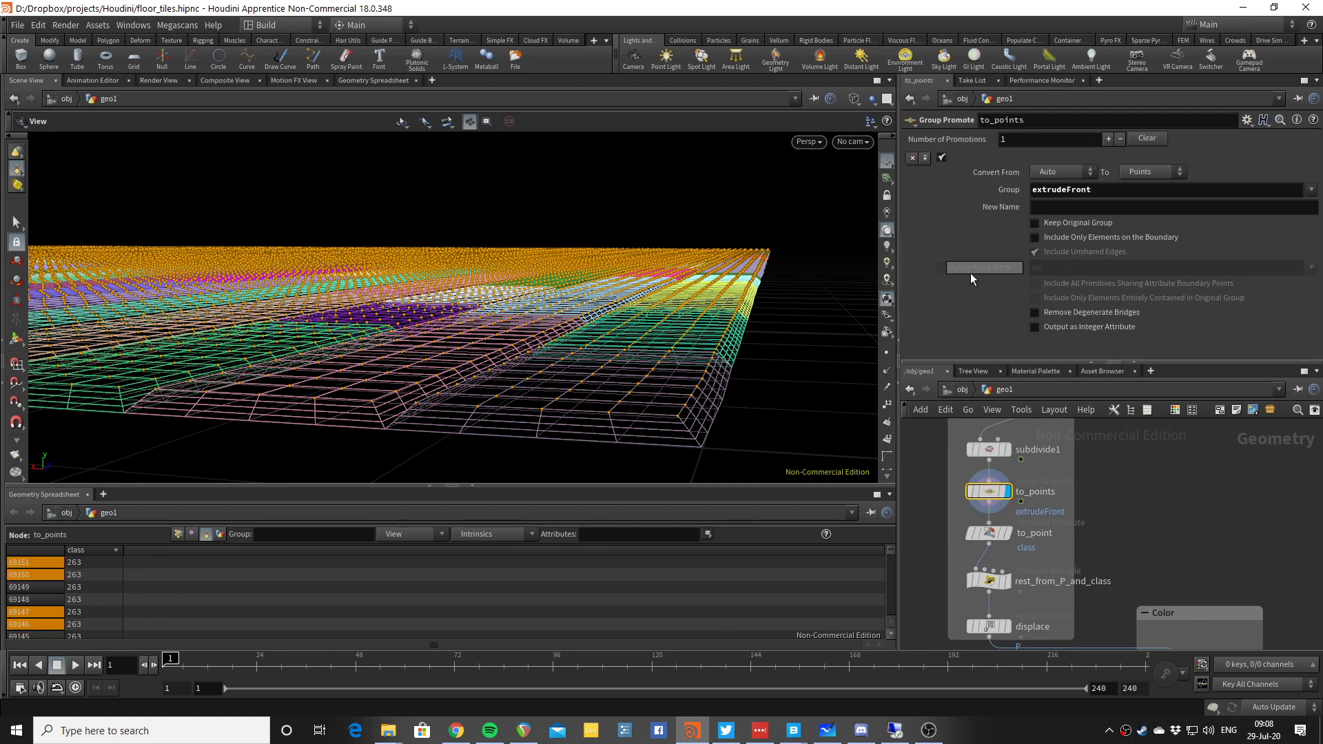
scroll(648, 286, "up", 4)
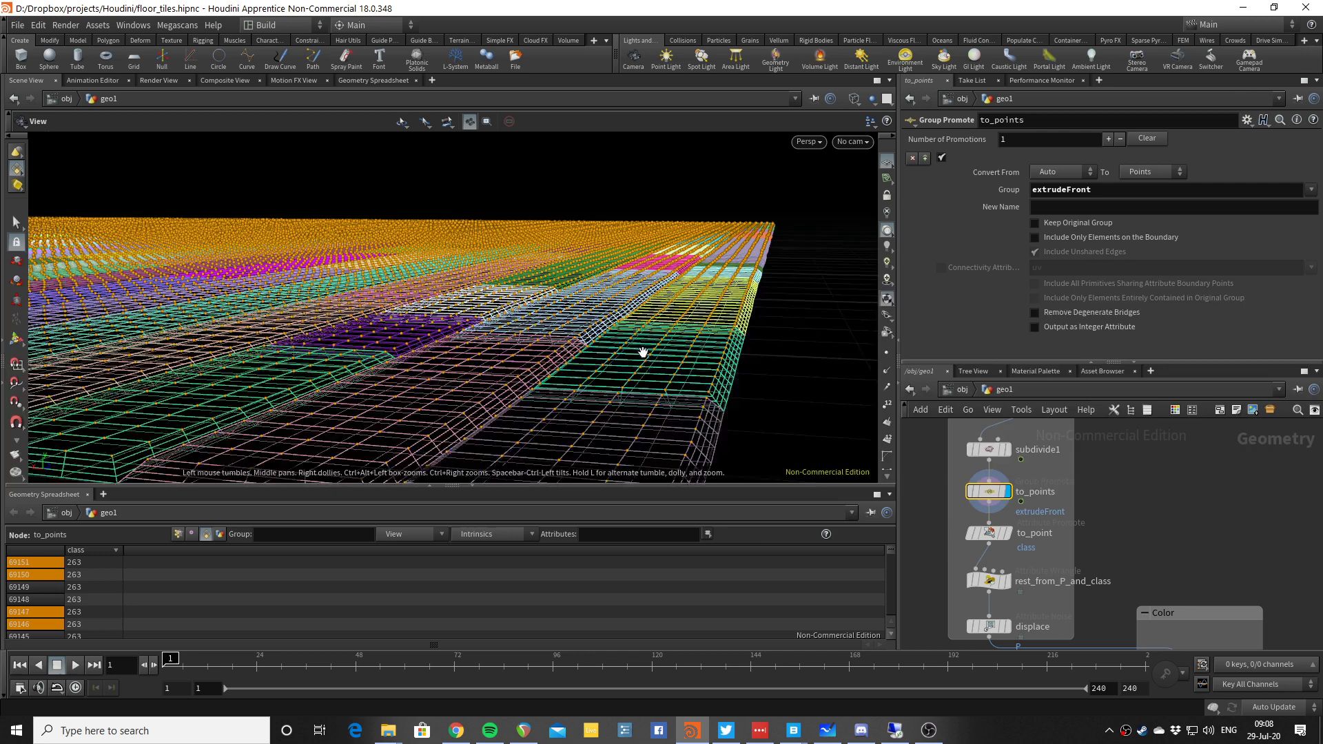
middle_click_drag(643, 352, 655, 326)
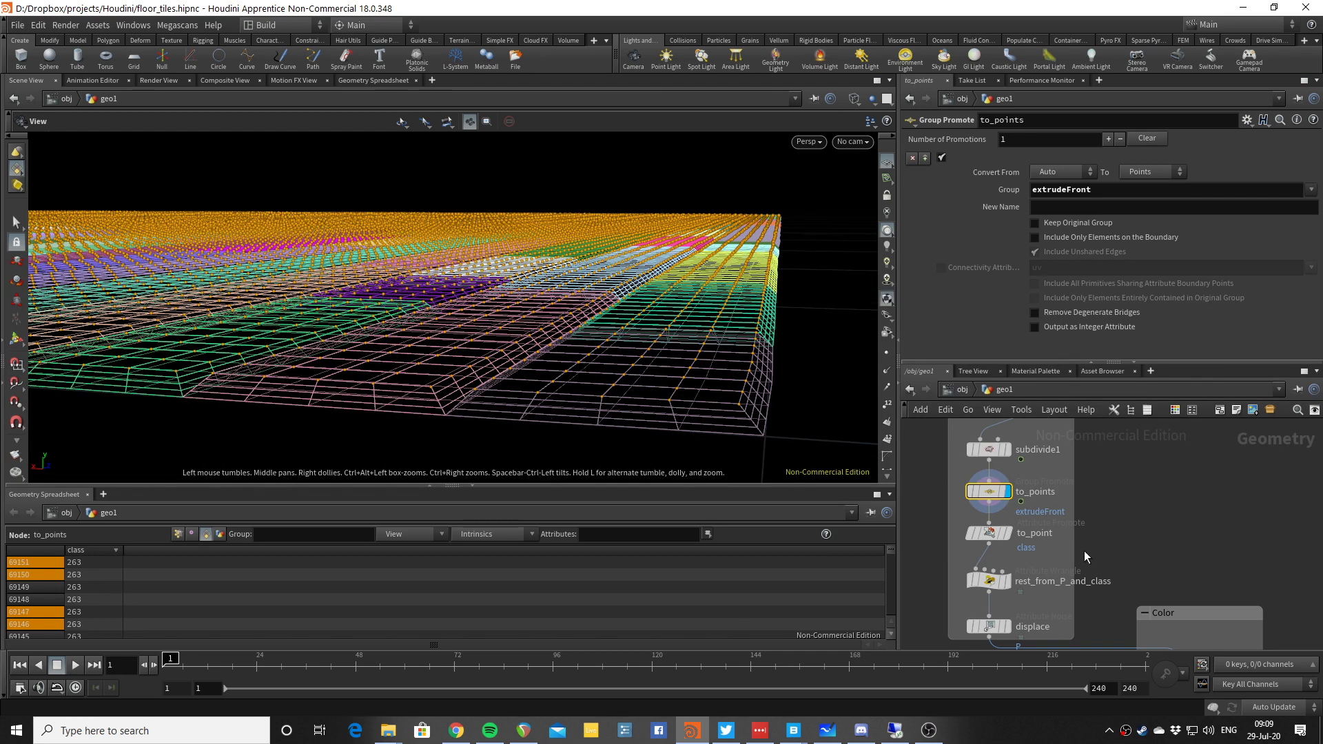
Display and select to_point to see class averaged from primitives onto points, then frame displace.
left_click(1007, 533)
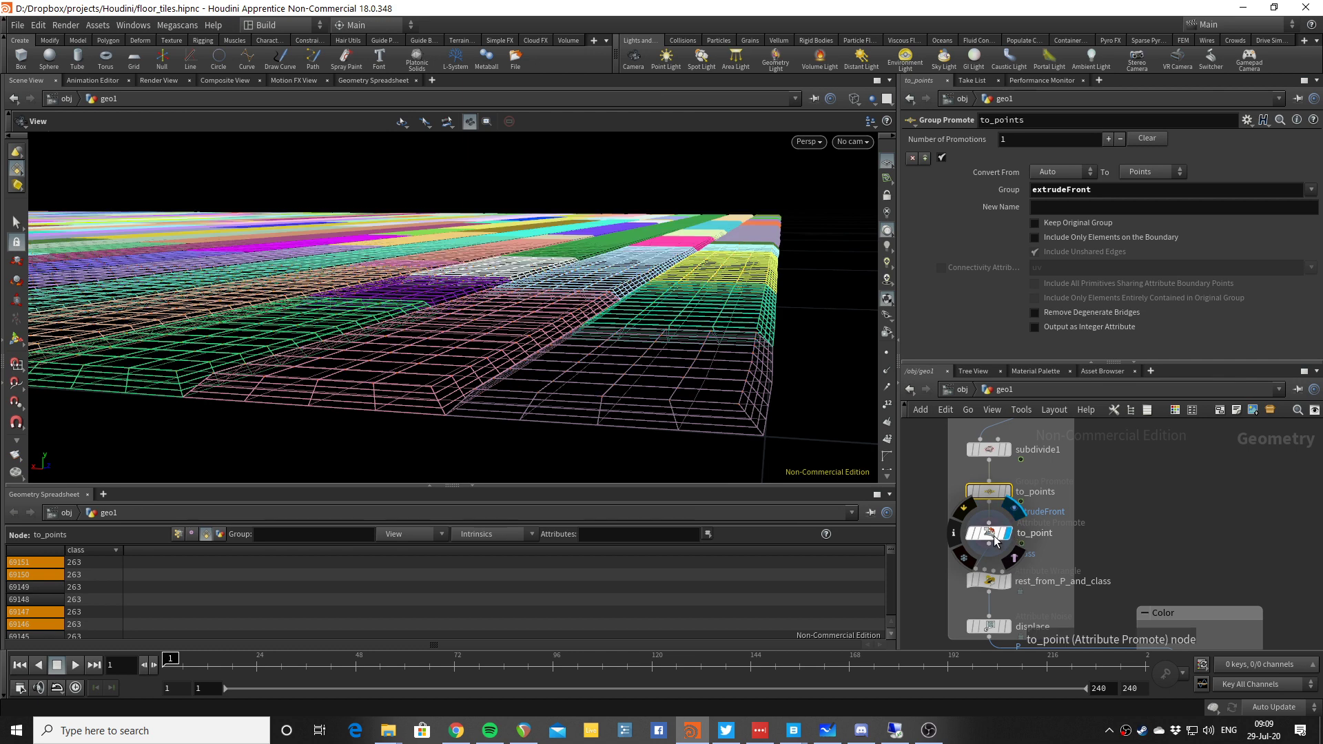
left_click(990, 534)
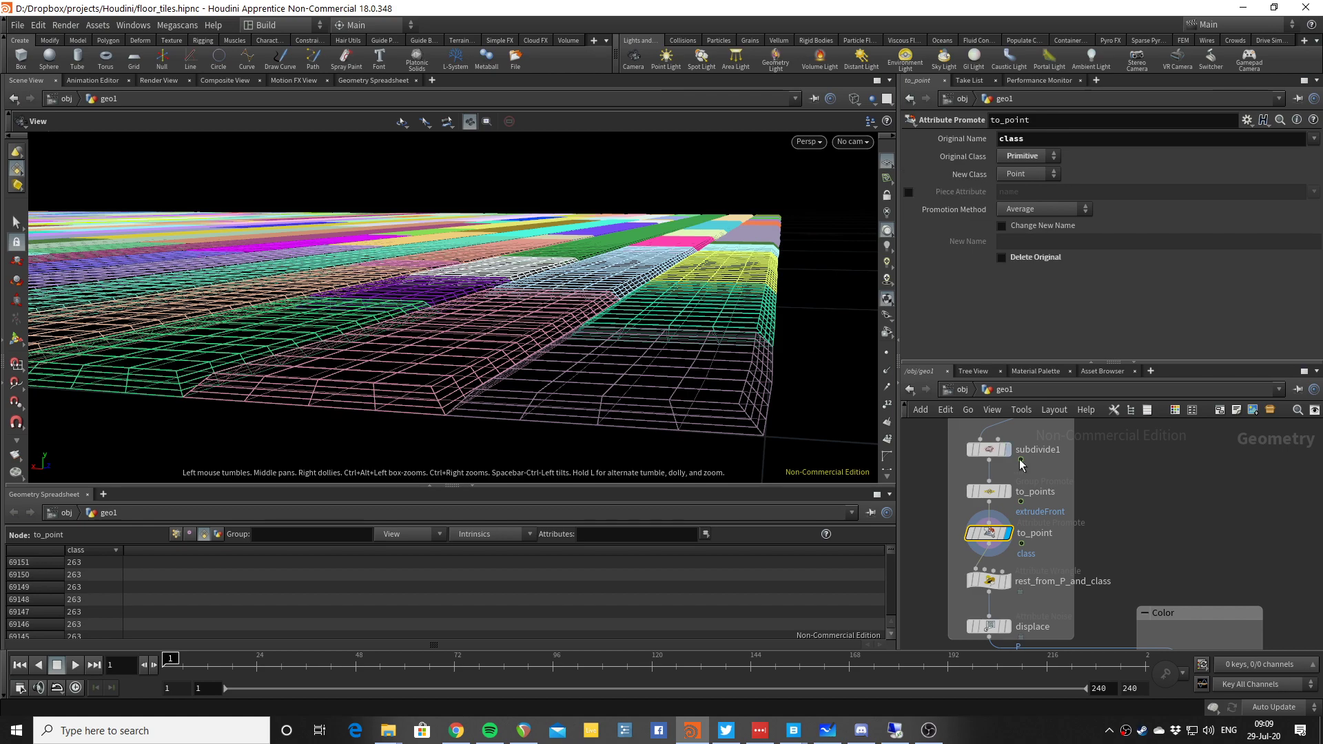
scroll(715, 311, "up", 5)
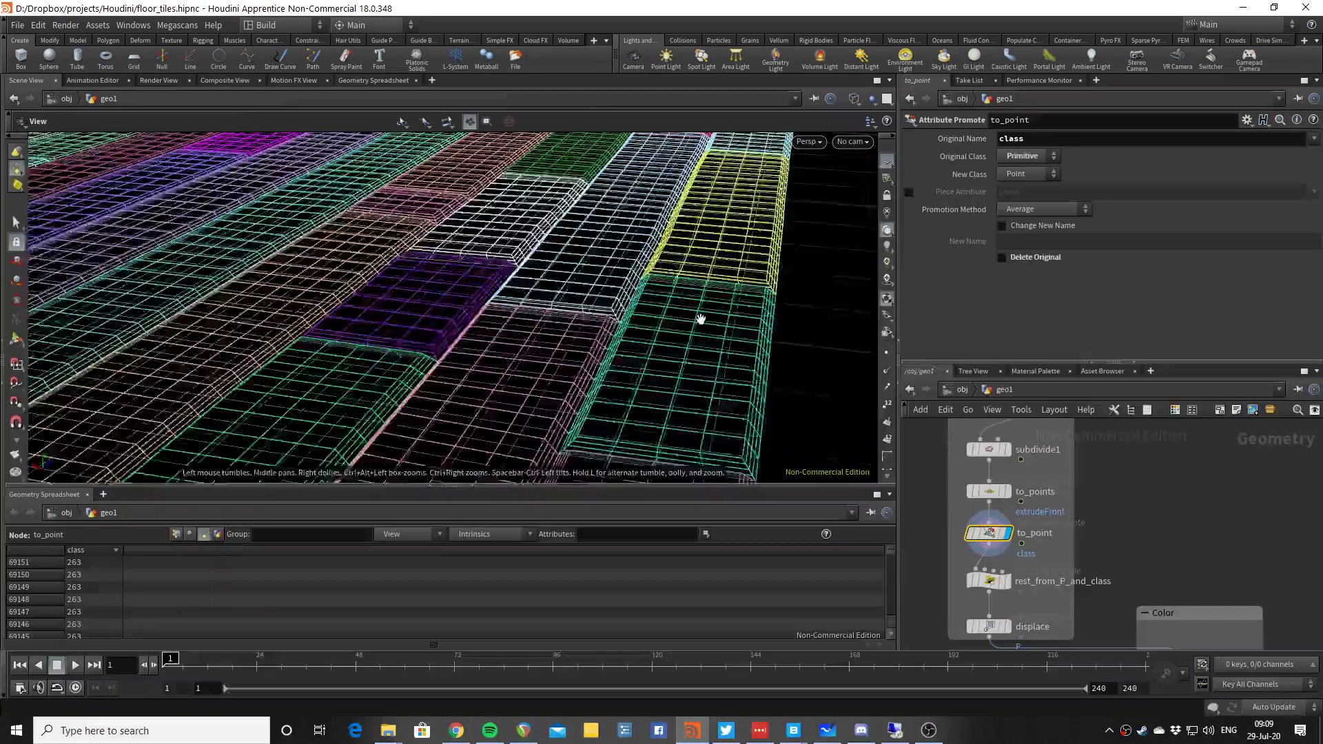
scroll(700, 318, "down", 5)
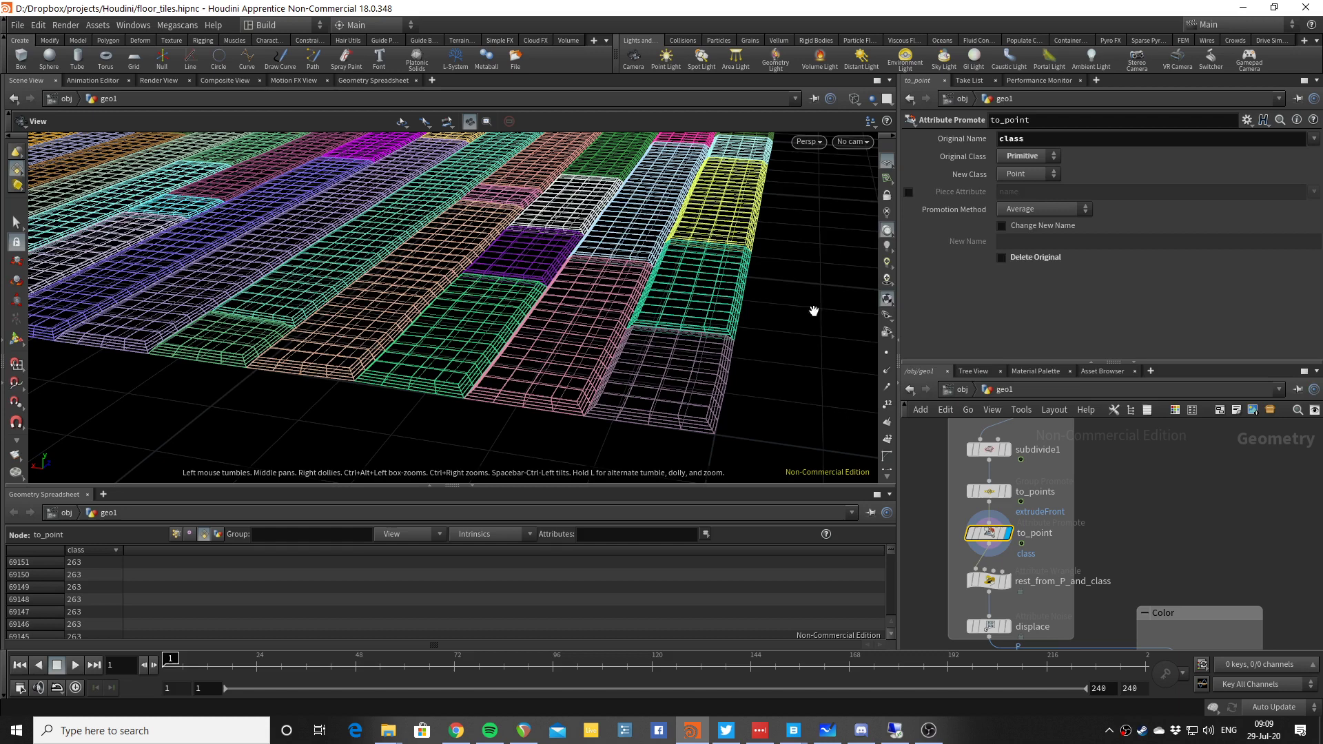
middle_click_drag(1154, 505, 1160, 469)
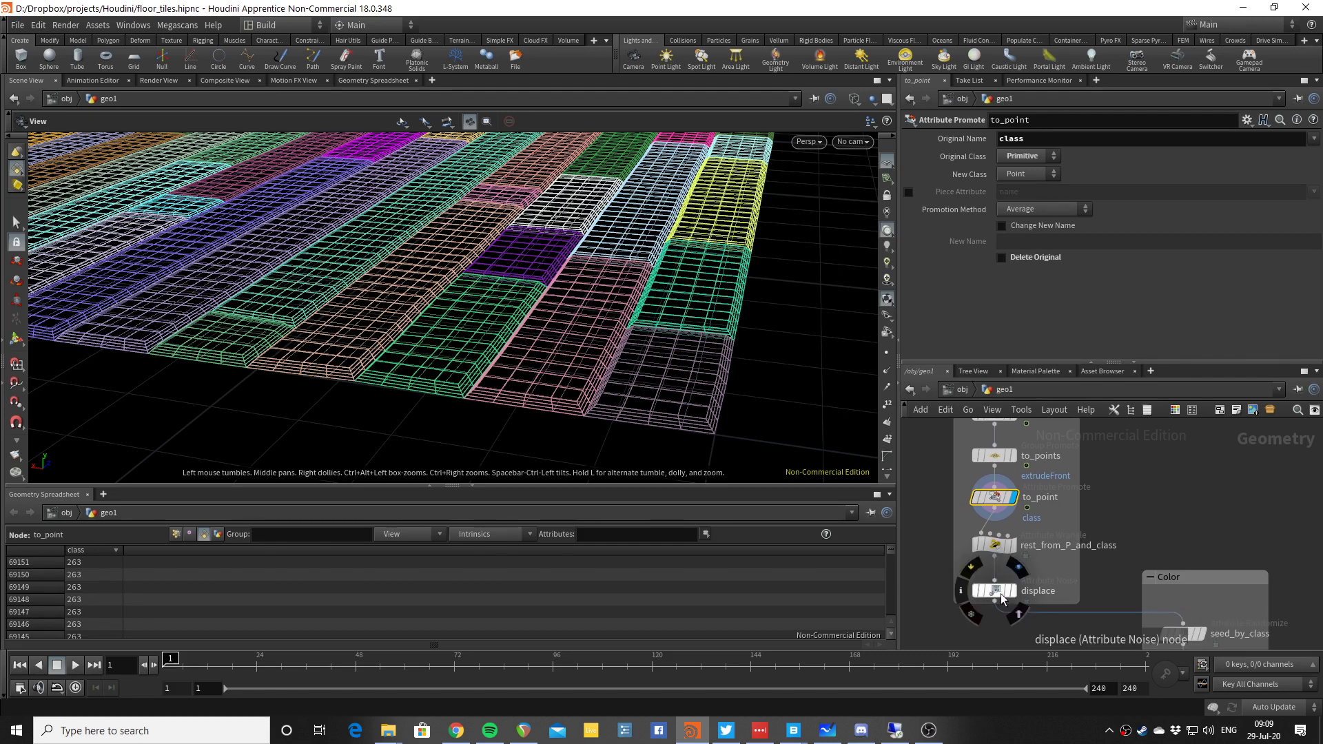
Select displace and view the wireframe planks from low and higher angles.
left_click(1013, 597)
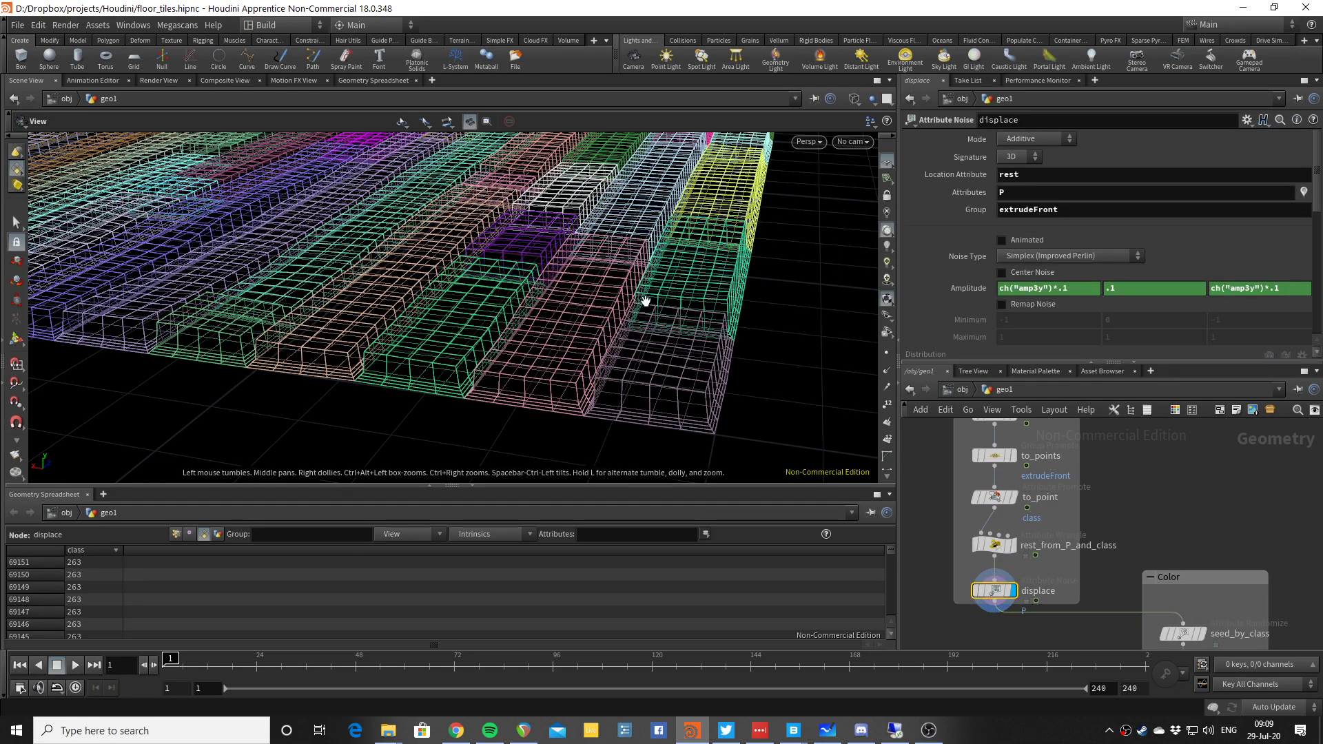
scroll(644, 299, "up", 3)
key("w")
scroll(731, 224, "up", 3)
key("w")
mouse_move(671, 287)
left_mouse_down()
mouse_move(688, 254)
mouse_move(817, 398)
left_mouse_up()
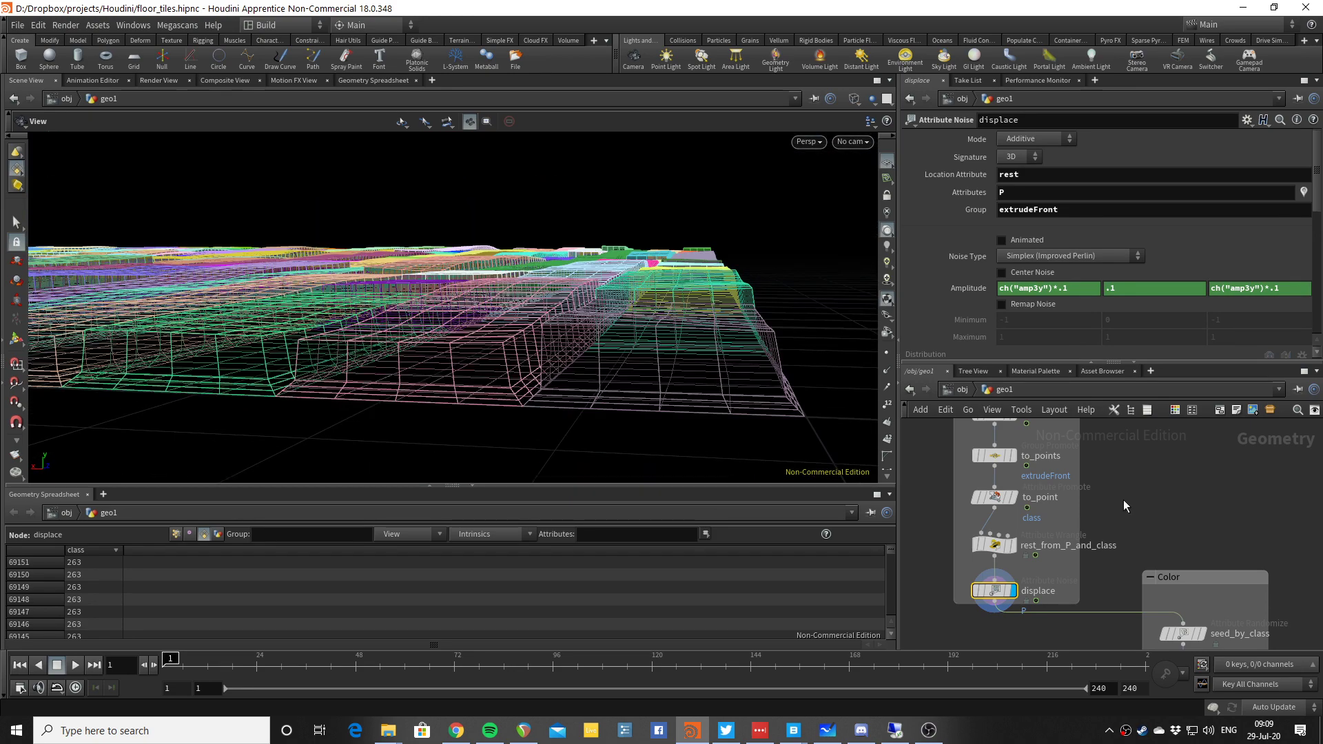
left_click_drag(611, 293, 610, 317)
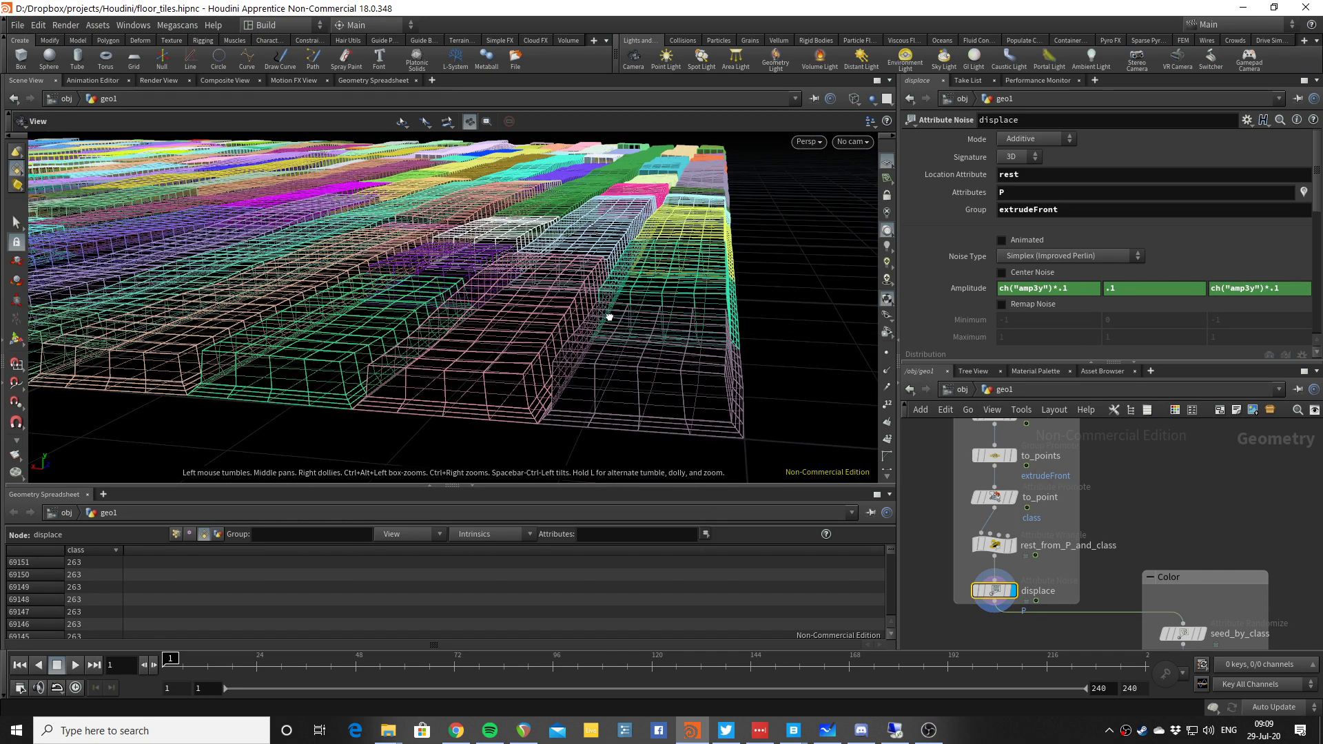
Add a Mountain node with the 'mount' search, then delete the stray mountain1.
key("Tab")
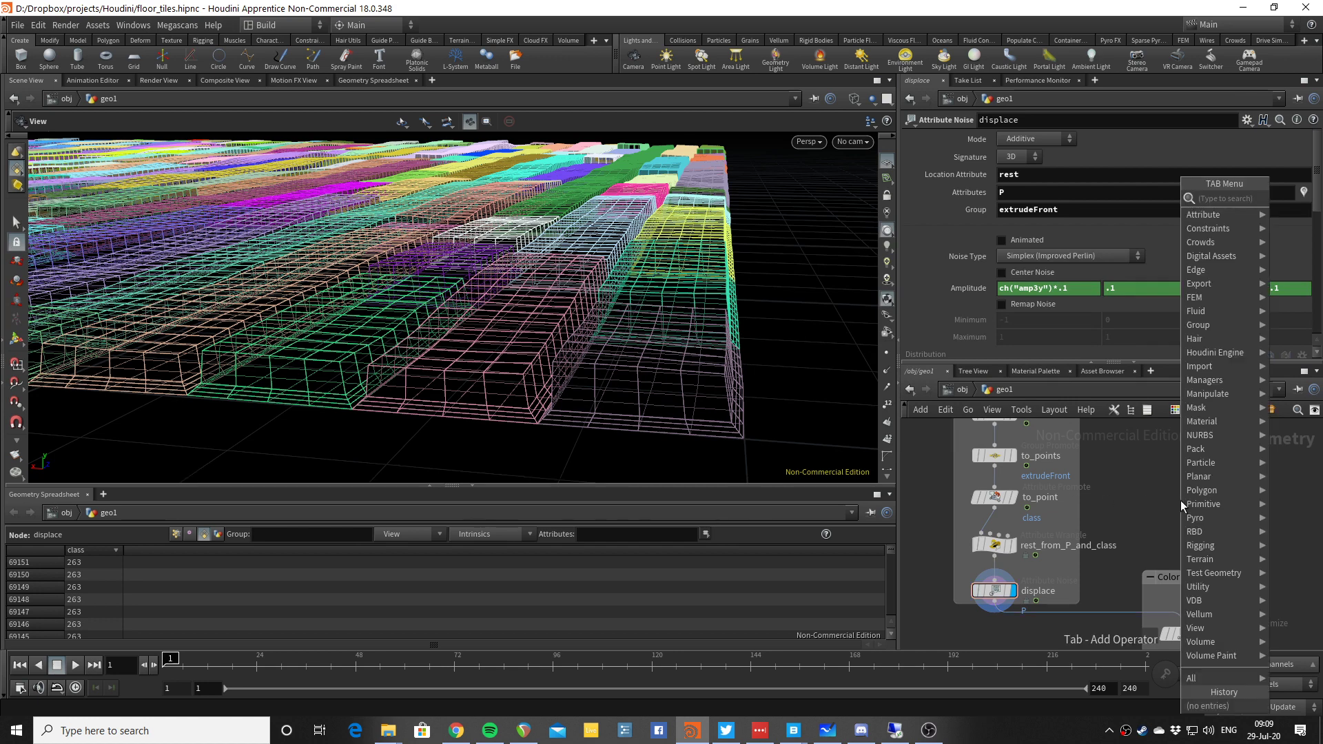
type("mount")
key("Return")
left_click(1180, 501)
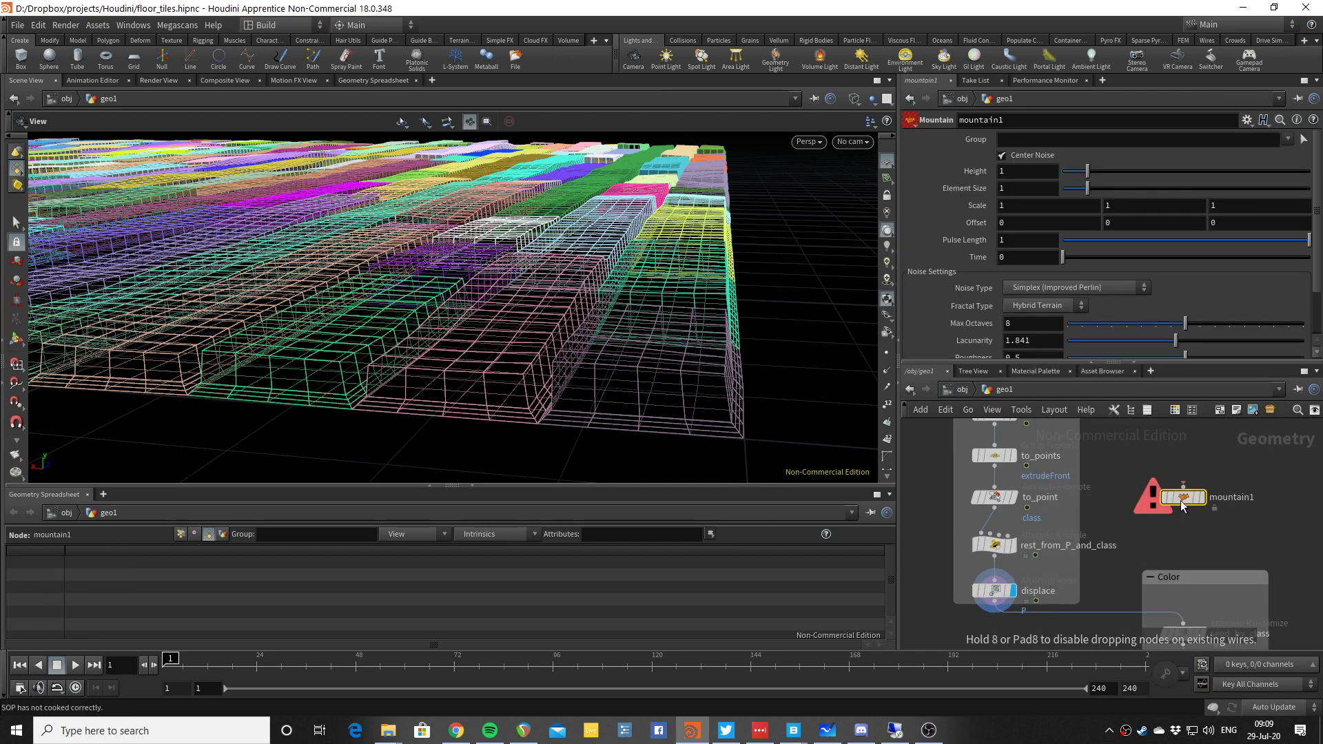
scroll(970, 211, "down", 1)
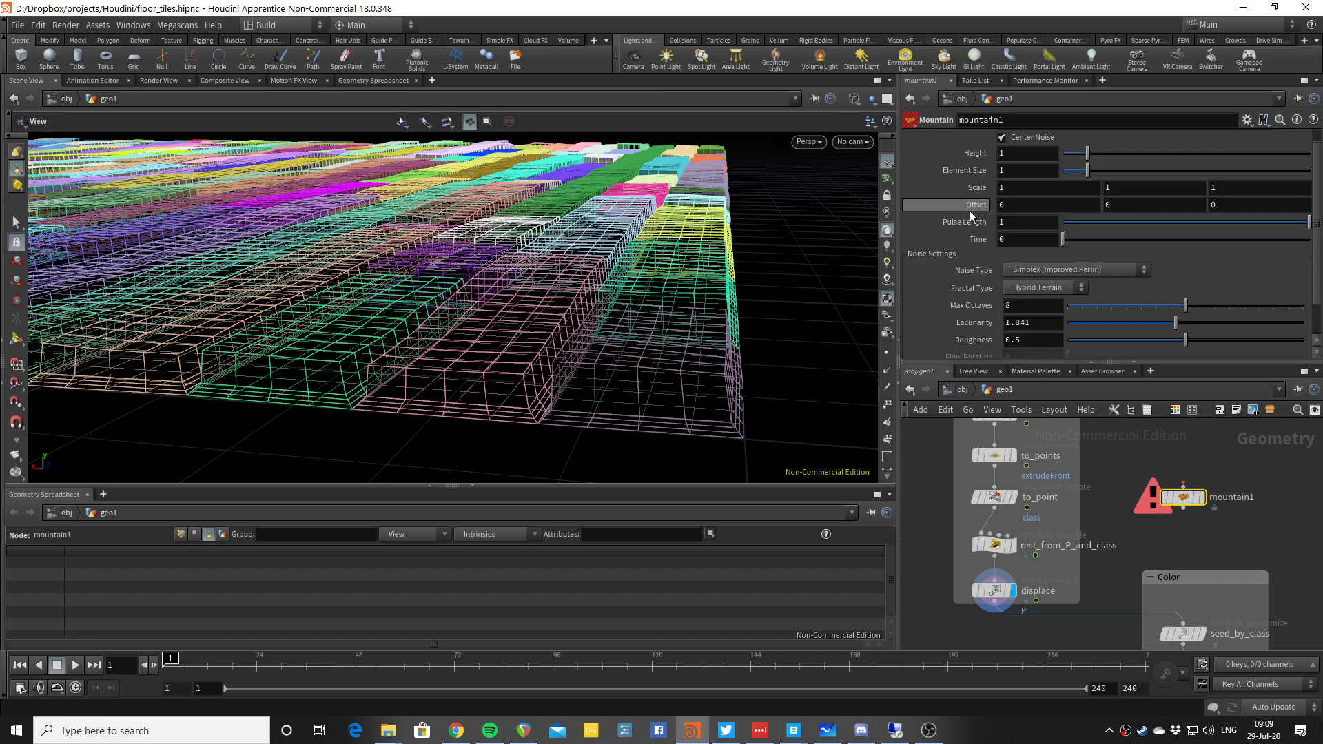
scroll(970, 211, "up", 1)
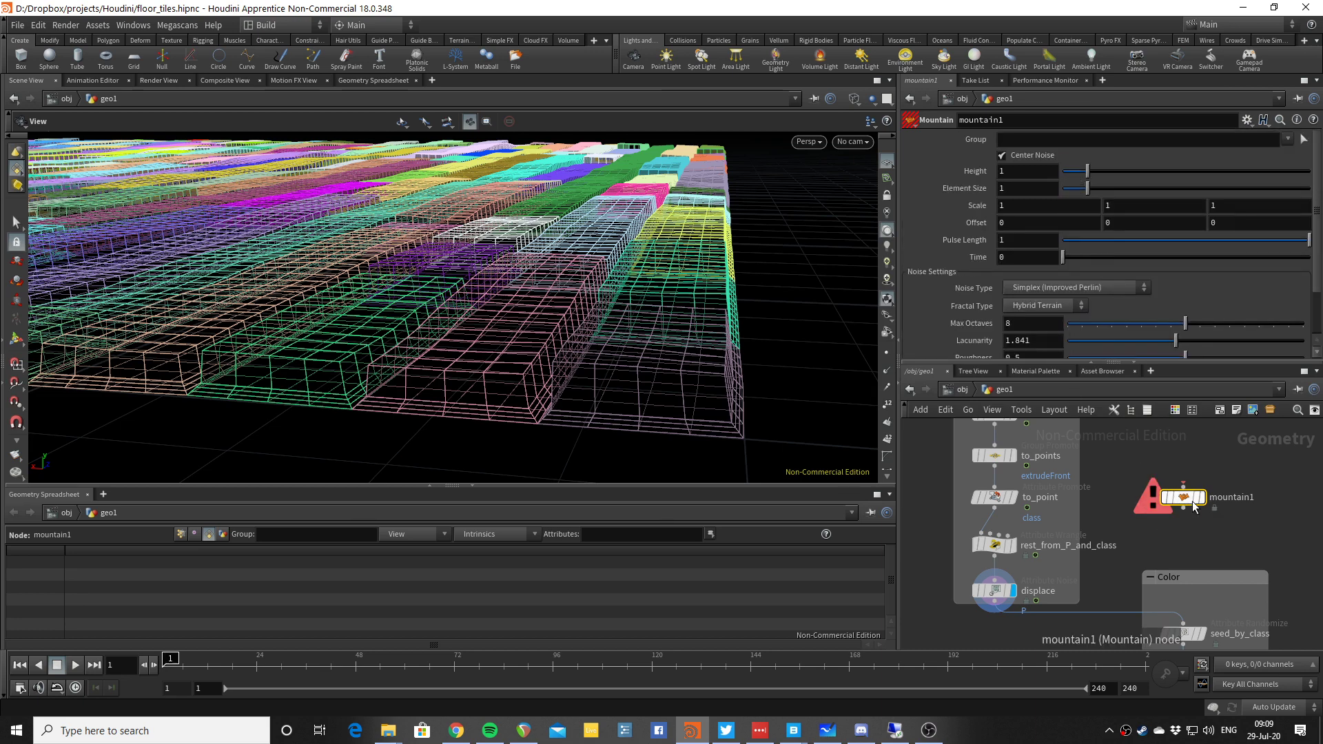
key("Delete")
Set displace's Location Attribute to P and its Y Amplitude to 0.5.
mouse_move(998, 544)
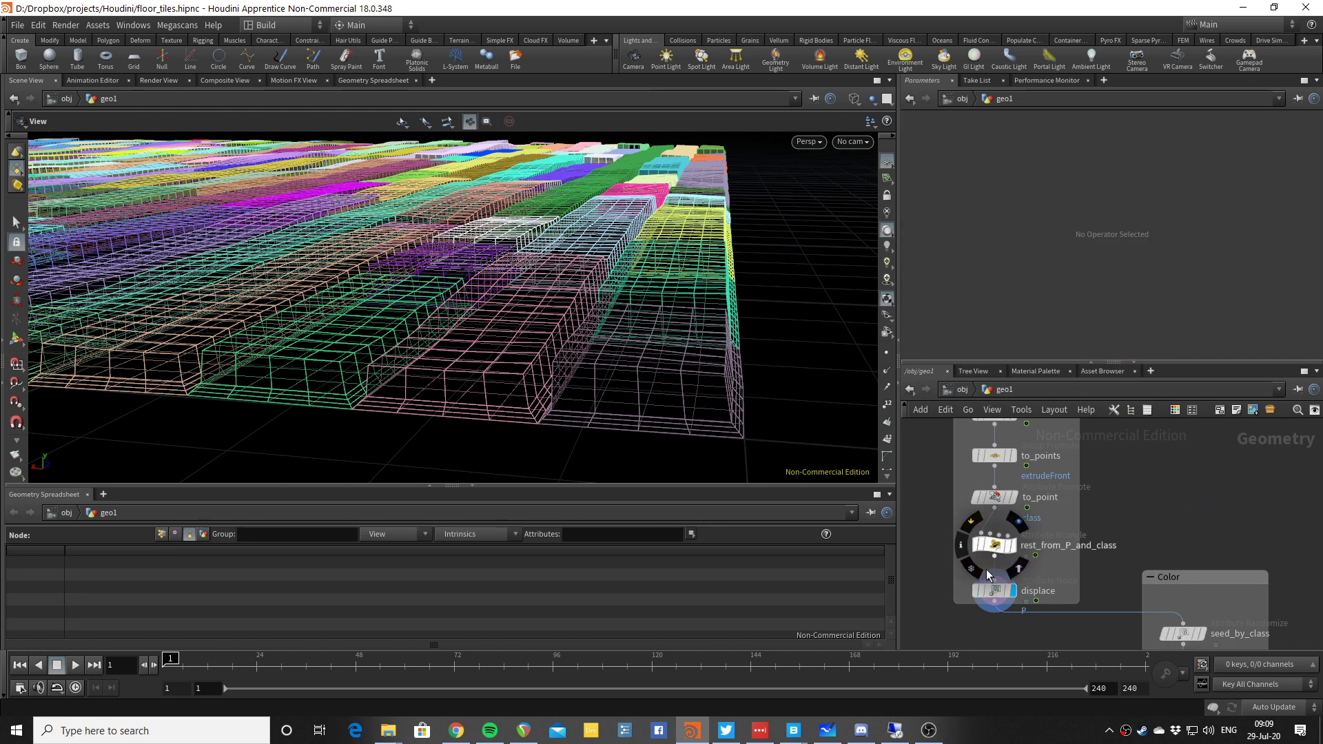
left_click(995, 591)
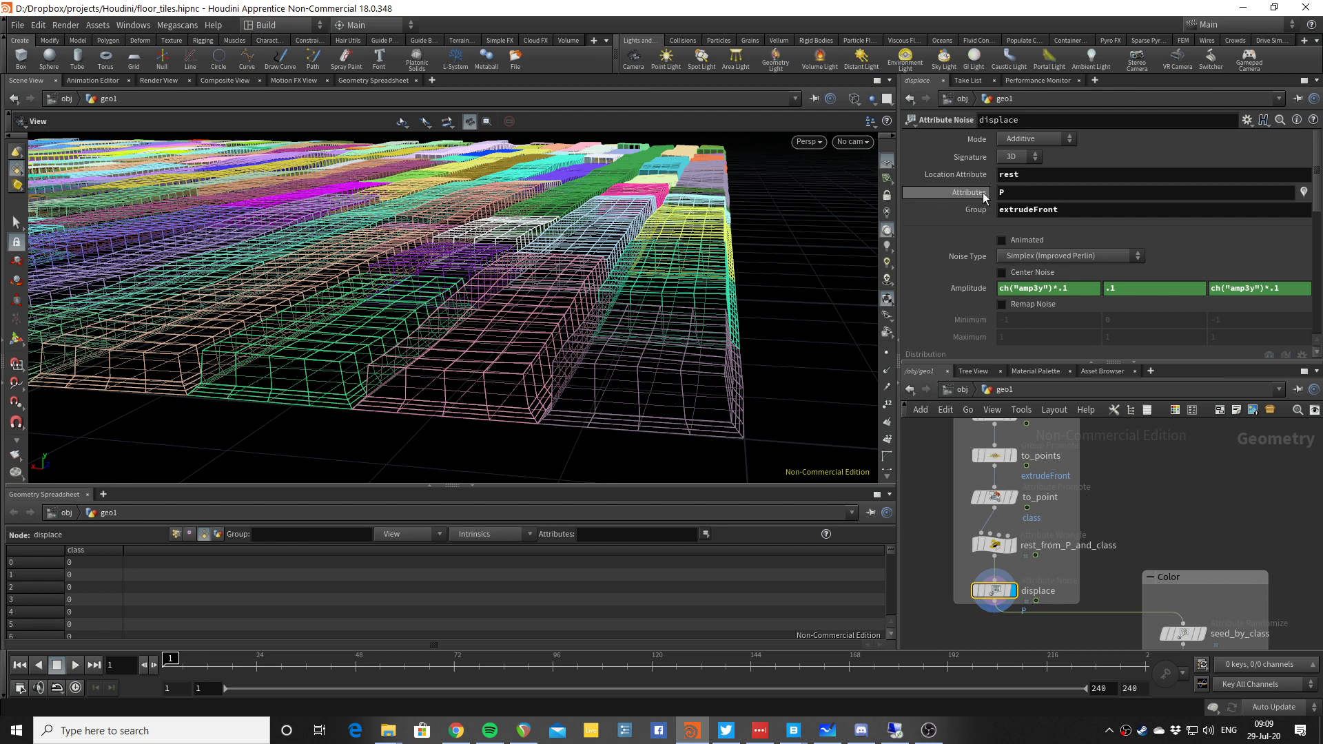
middle_click_drag(741, 186, 723, 283)
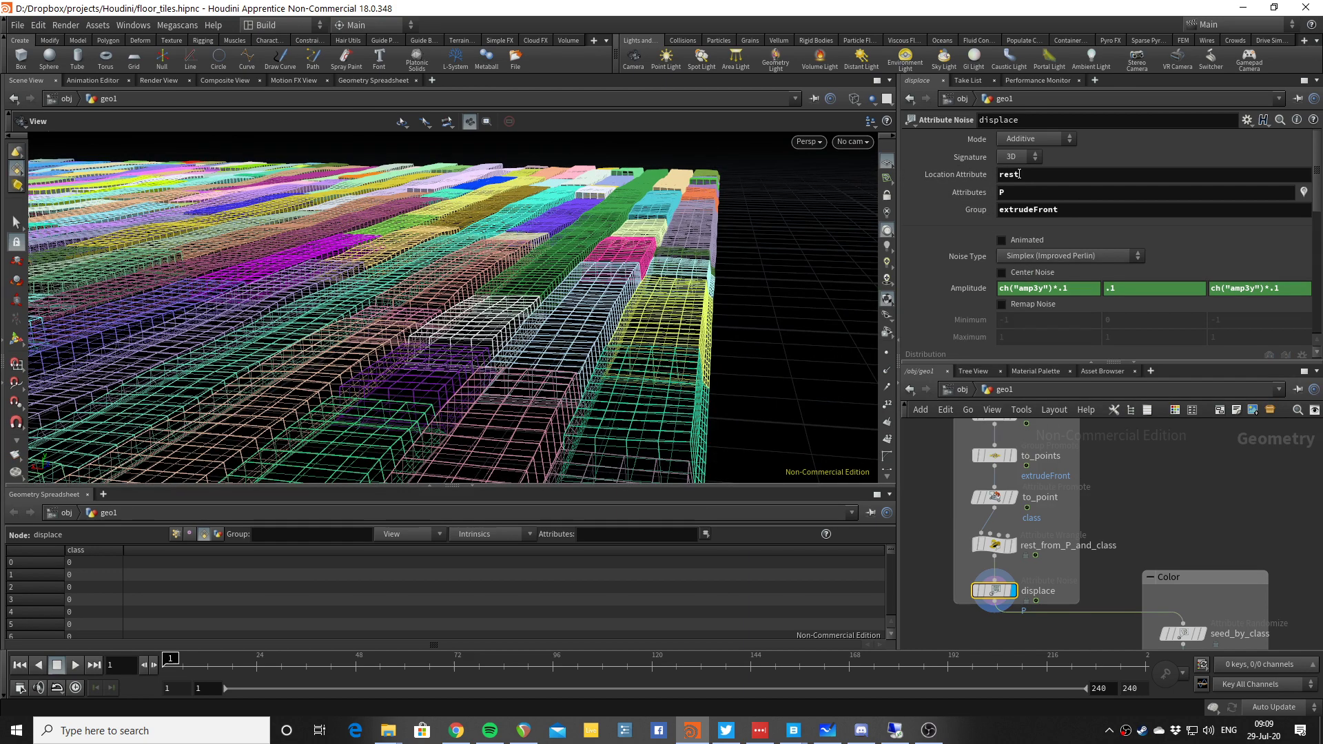
double_click(1018, 174)
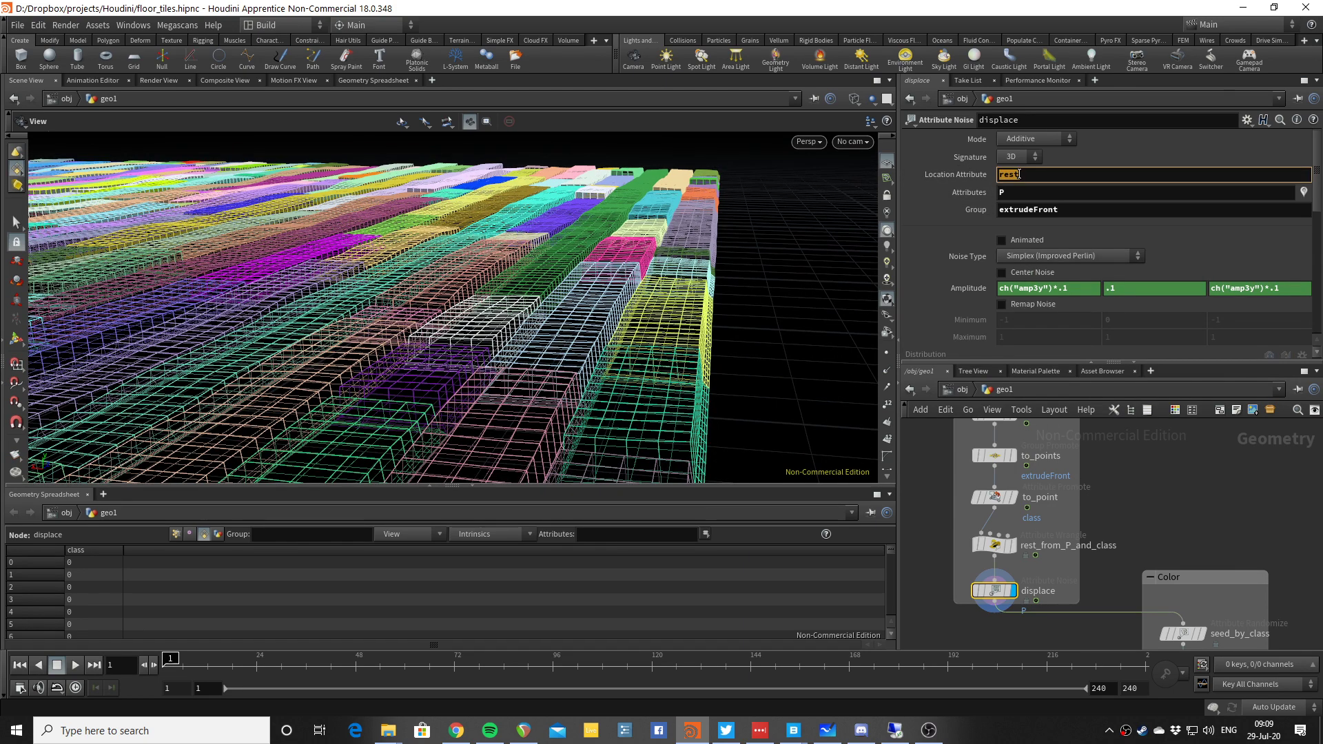
type("P")
key("Return")
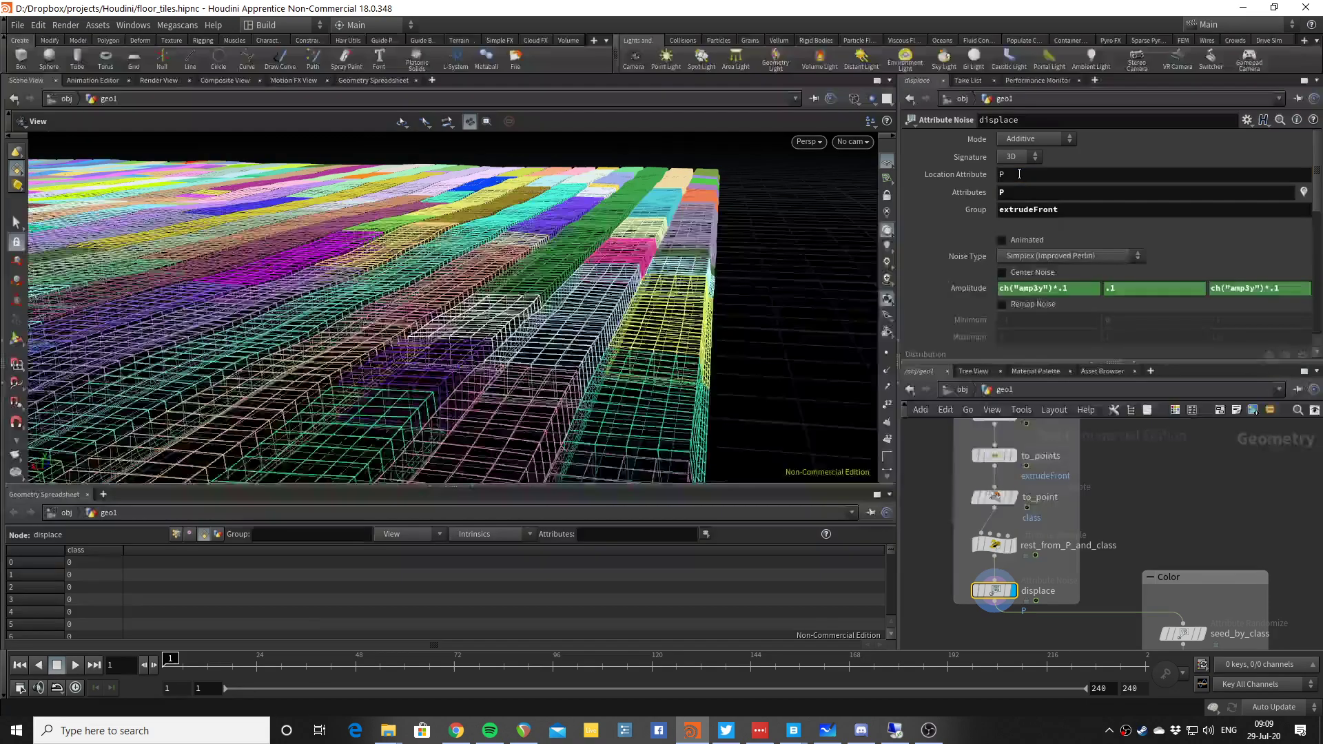
left_click_drag(749, 286, 793, 262)
double_click(1136, 289)
type("0.5")
key("Return")
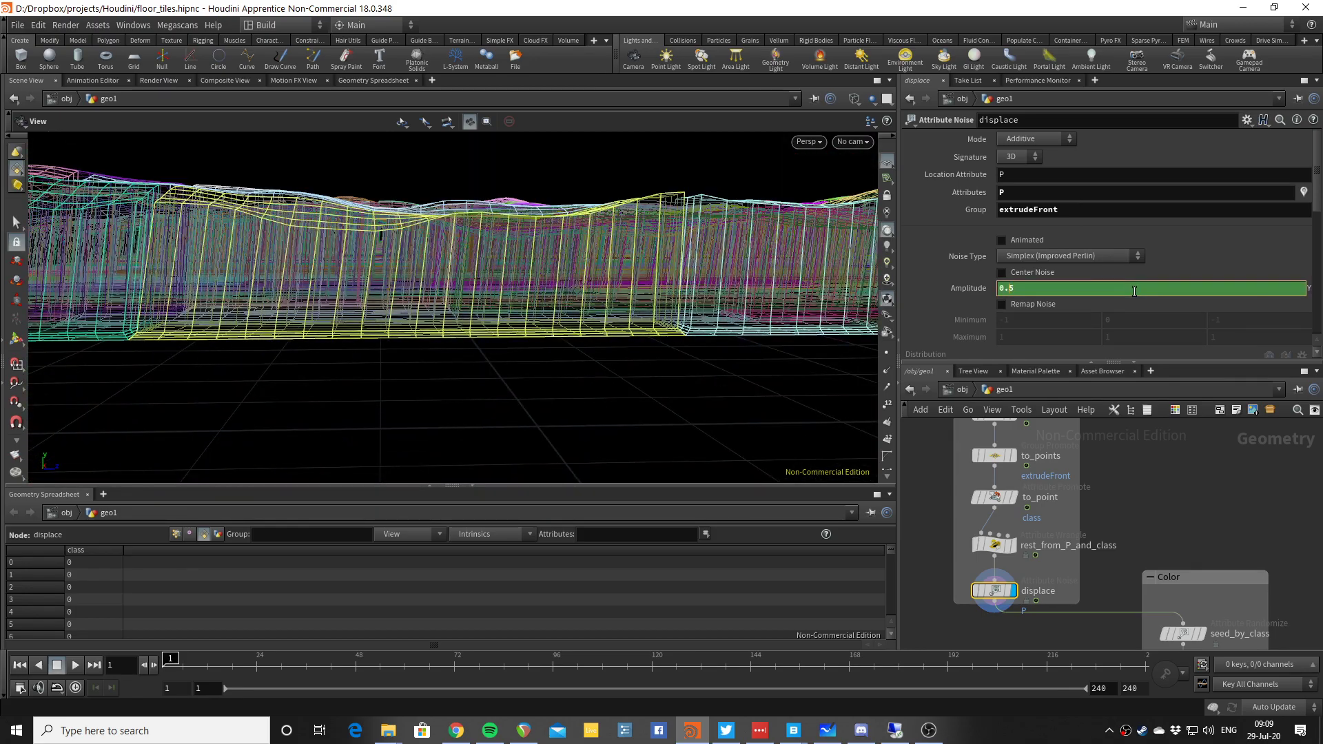
Orbit around the wavy warped planks, then select rest_from_P_and_class to inspect its expression.
left_click_drag(709, 199, 561, 281)
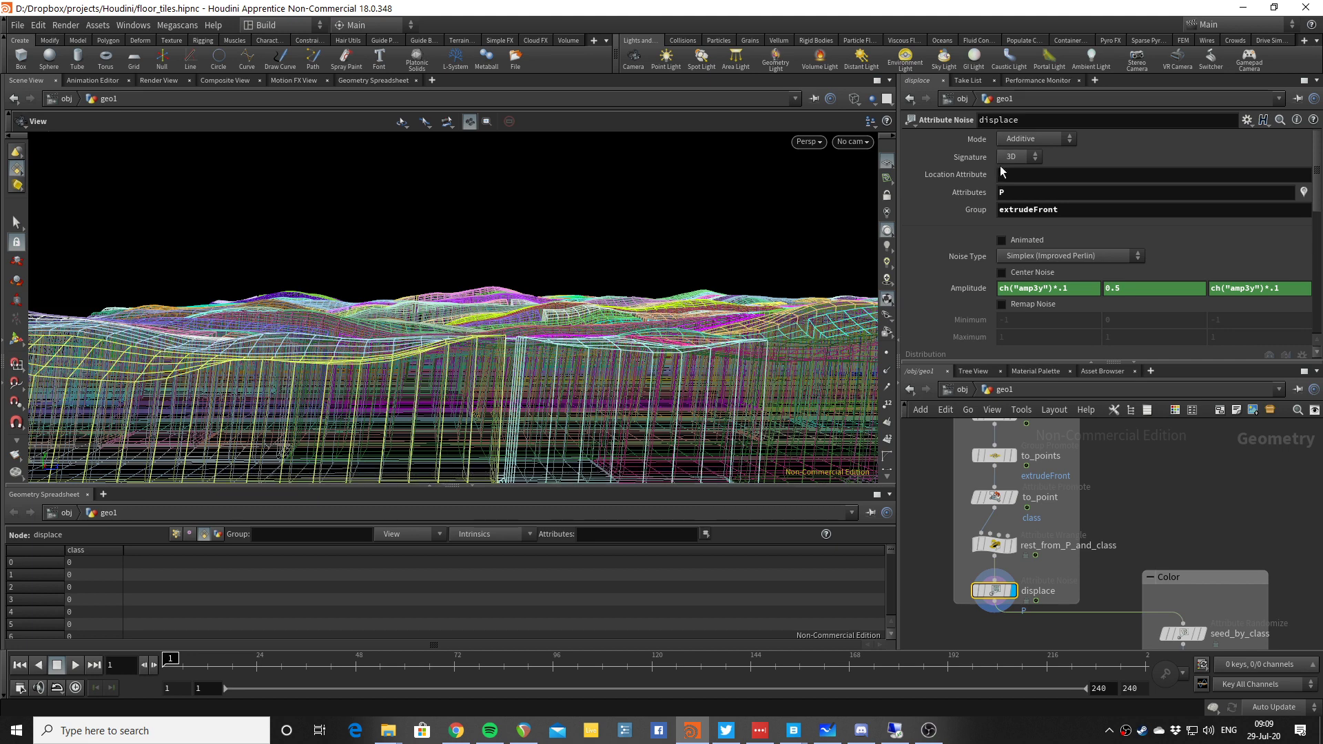
left_click_drag(516, 323, 536, 298)
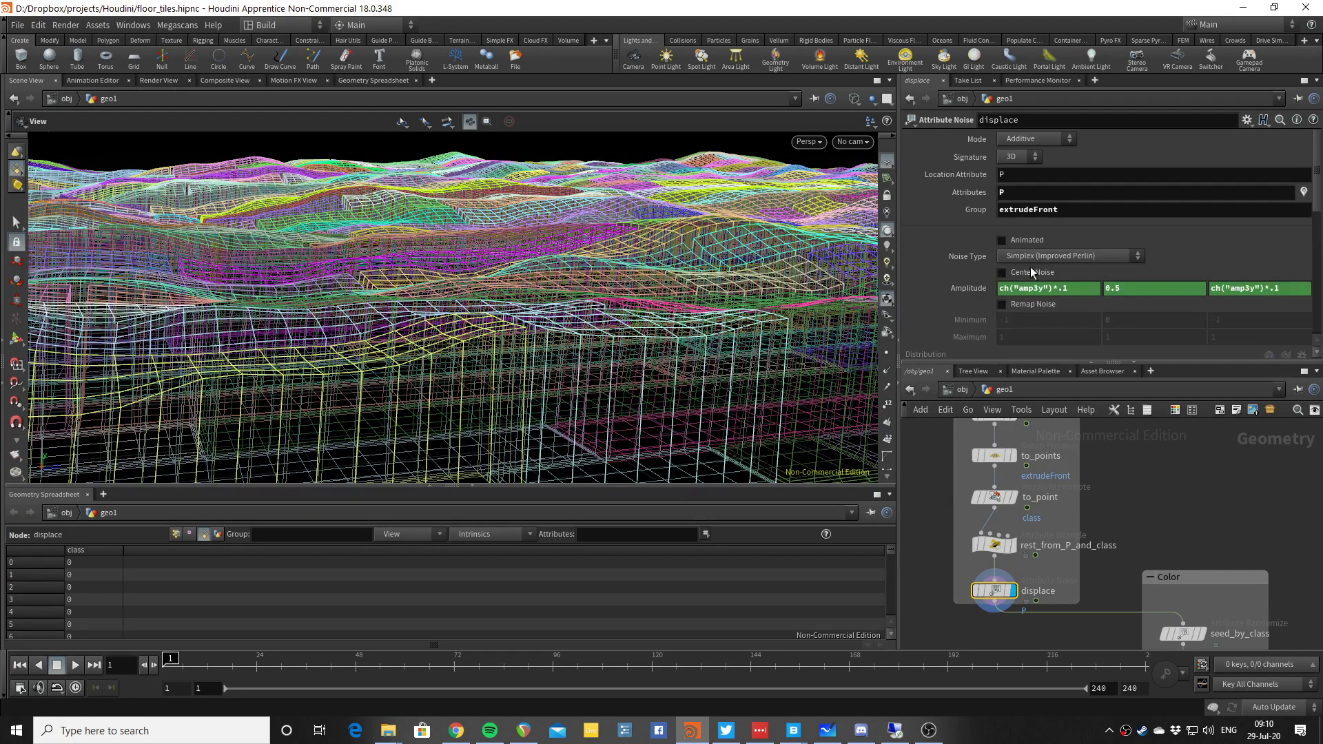
scroll(962, 179, "down", 3)
scroll(962, 179, "up", 3)
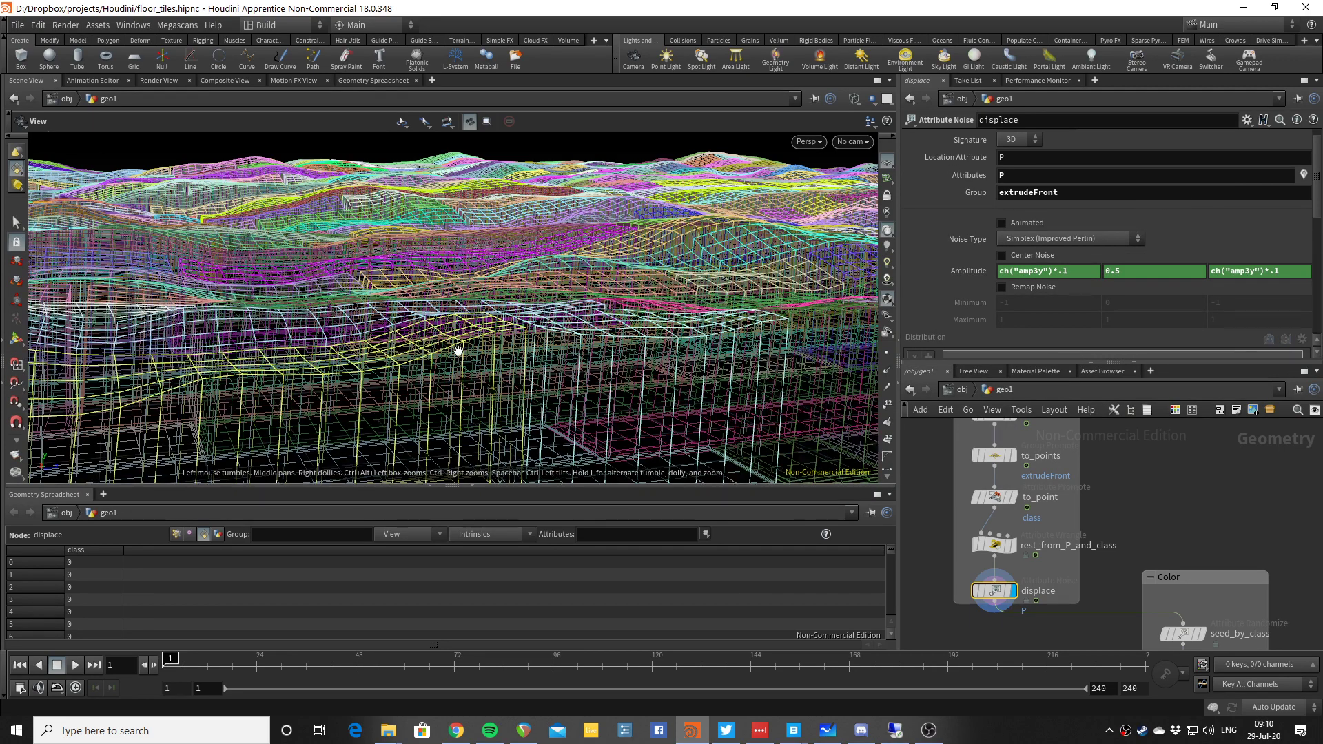
left_click_drag(459, 352, 644, 314)
scroll(525, 324, "down", 2)
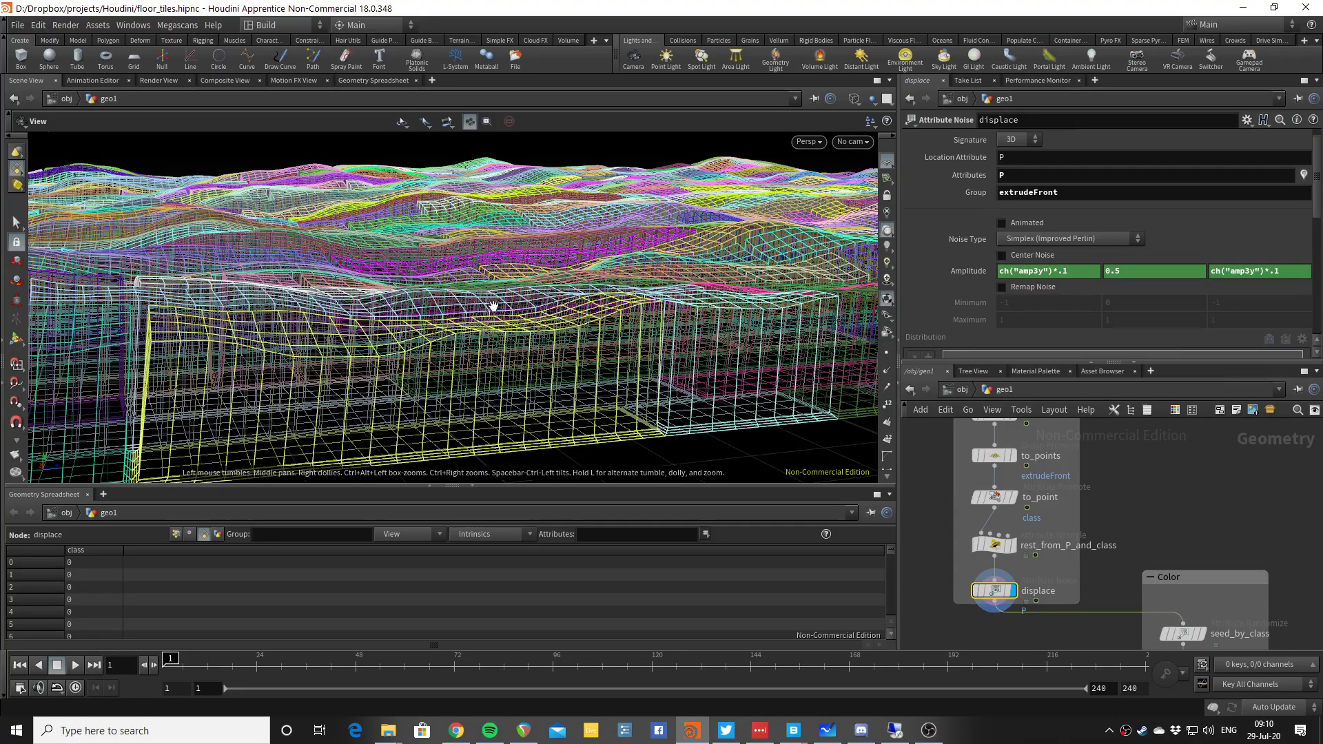
left_click_drag(568, 331, 668, 353)
scroll(668, 353, "up", 3)
middle_click_drag(669, 353, 655, 325)
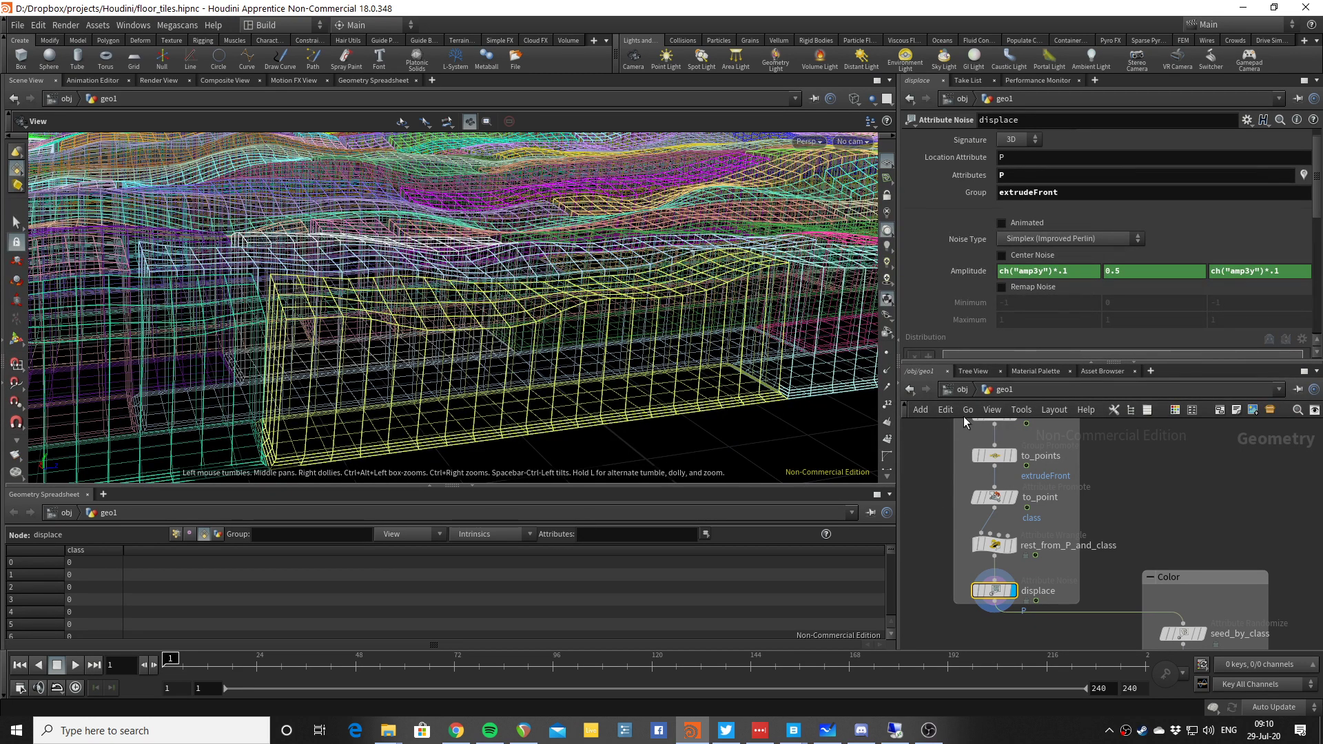
left_click(994, 546)
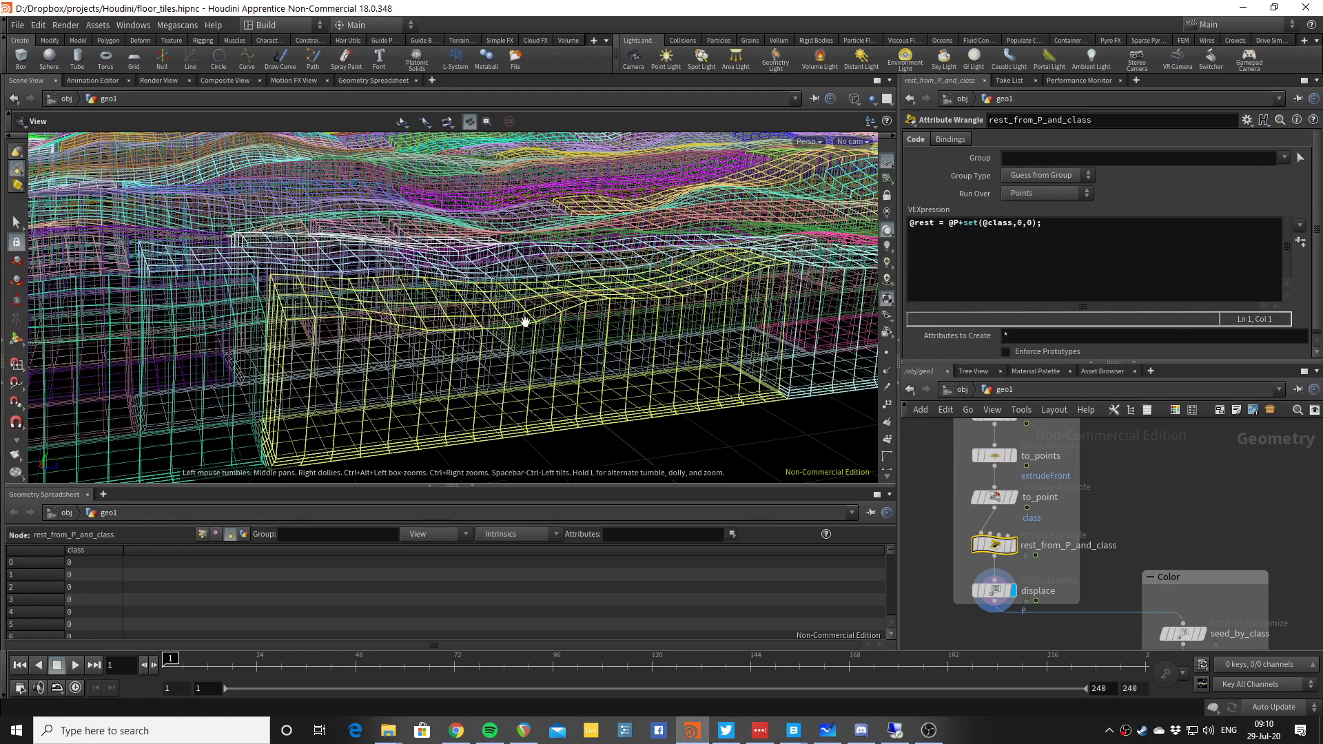
Orbit the wireframe planks and zoom the network onto rest_from_P_and_class.
left_click_drag(525, 323, 586, 322)
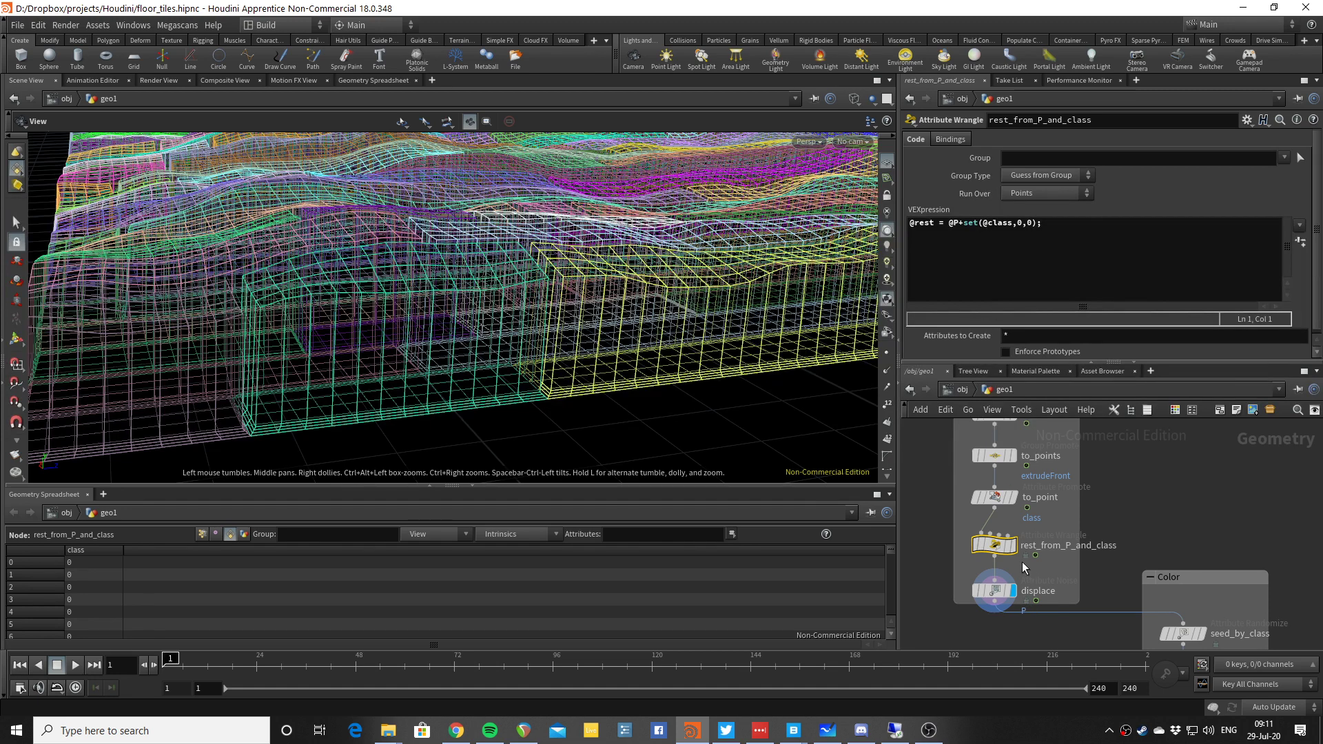
scroll(1016, 546, "up", 3)
Set displace's Location Attribute back to rest and view the planks shaded.
left_click(975, 611)
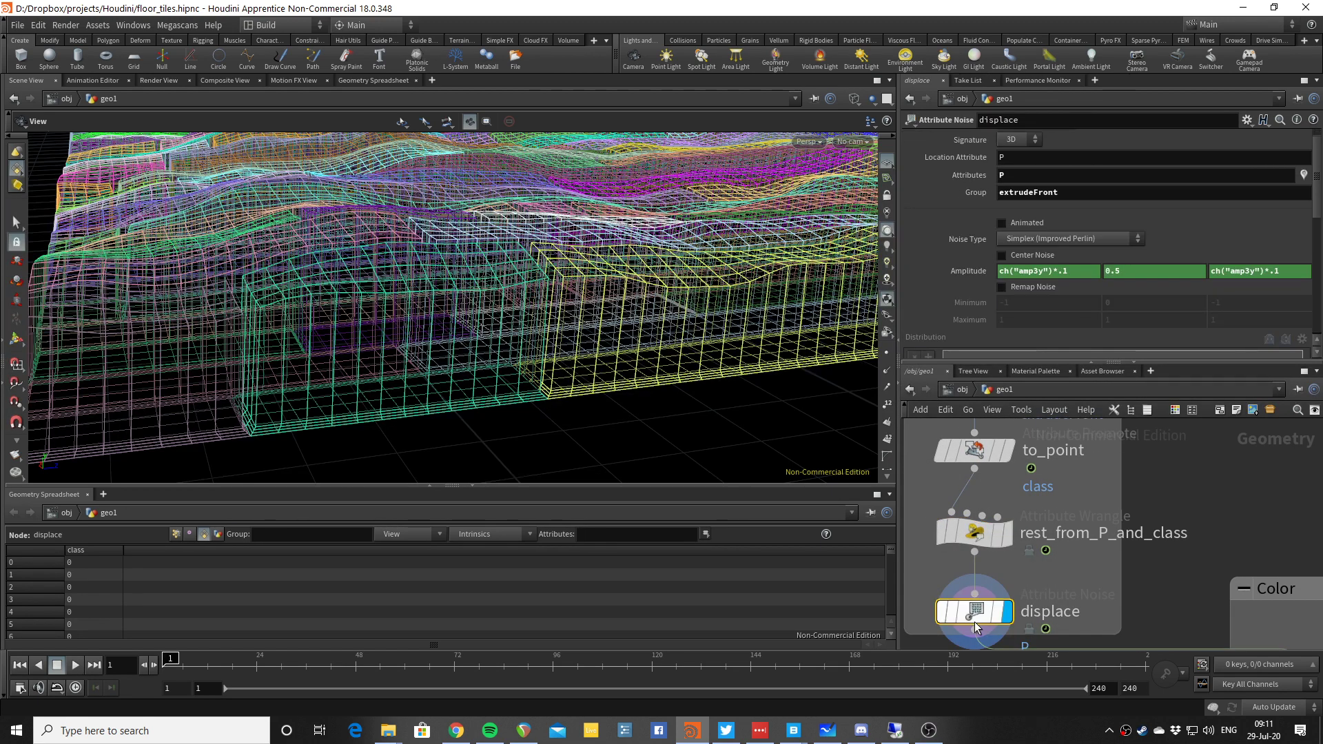
double_click(1025, 158)
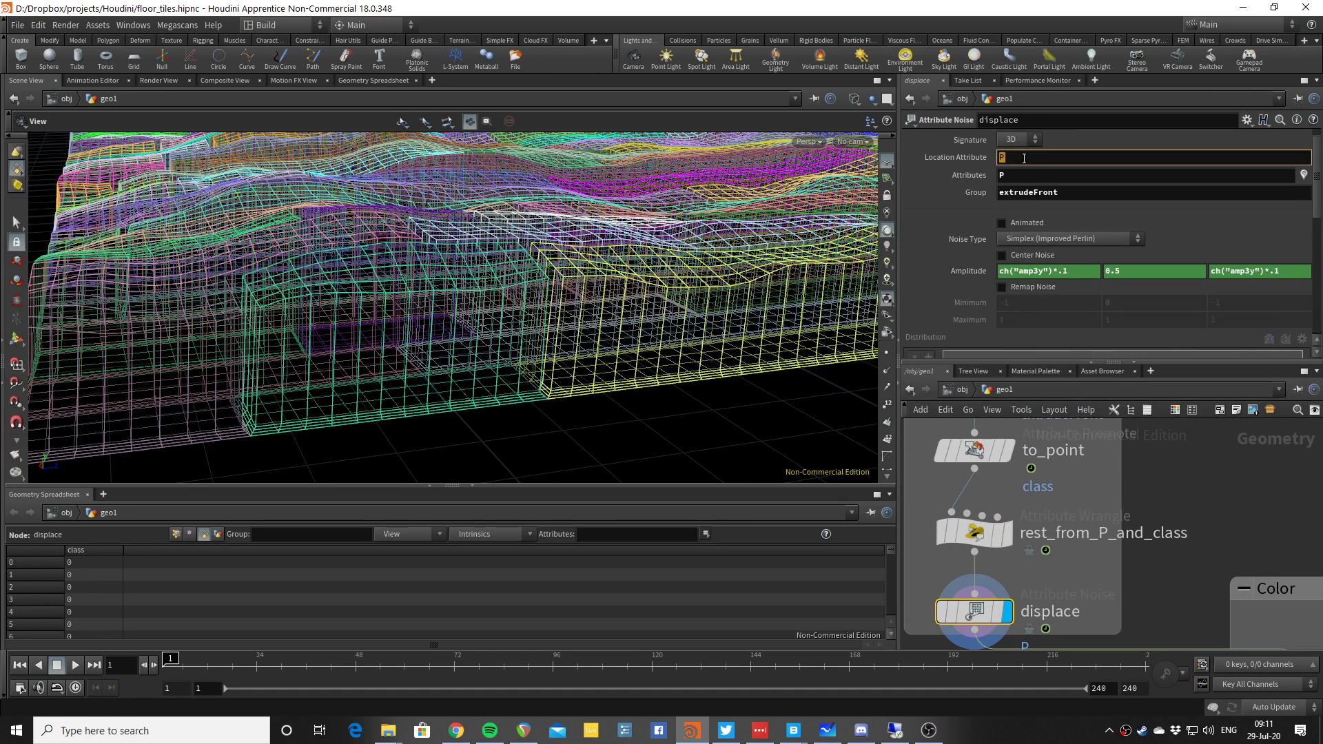
type("rest")
key("Return")
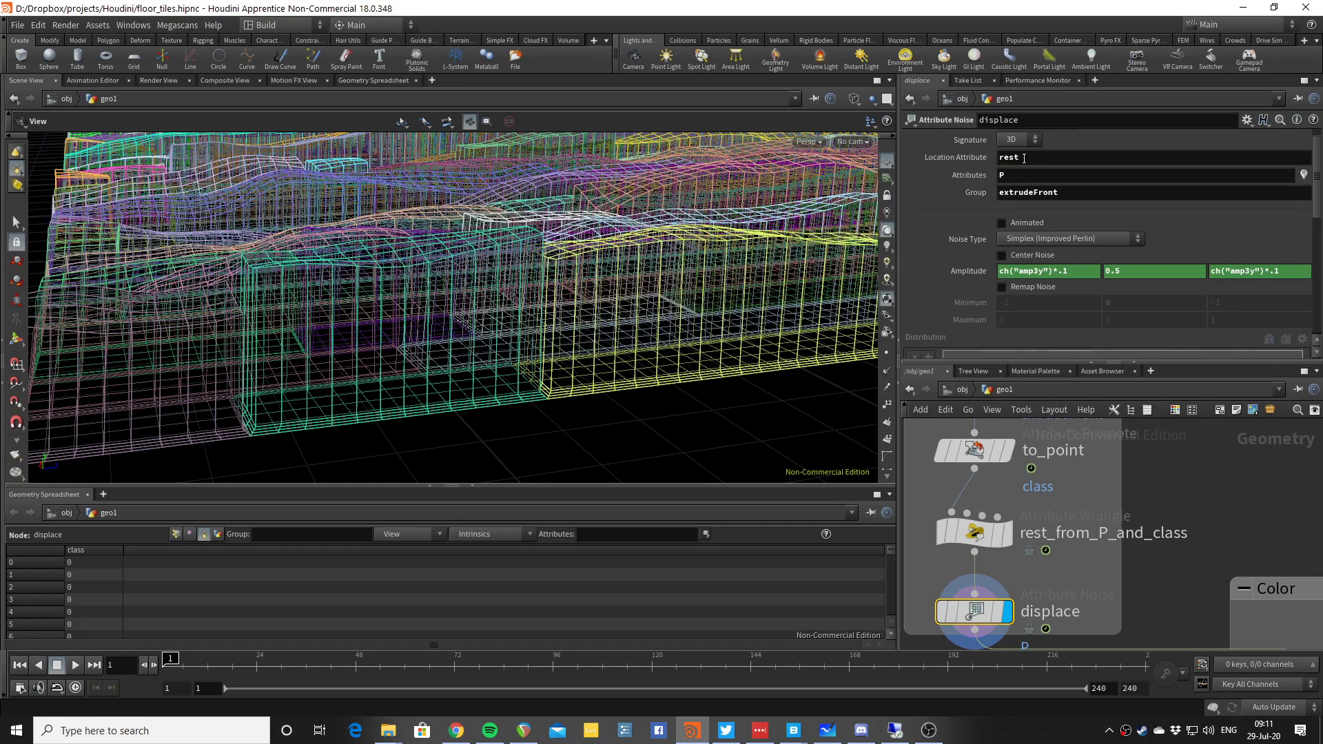
left_click_drag(612, 289, 403, 298)
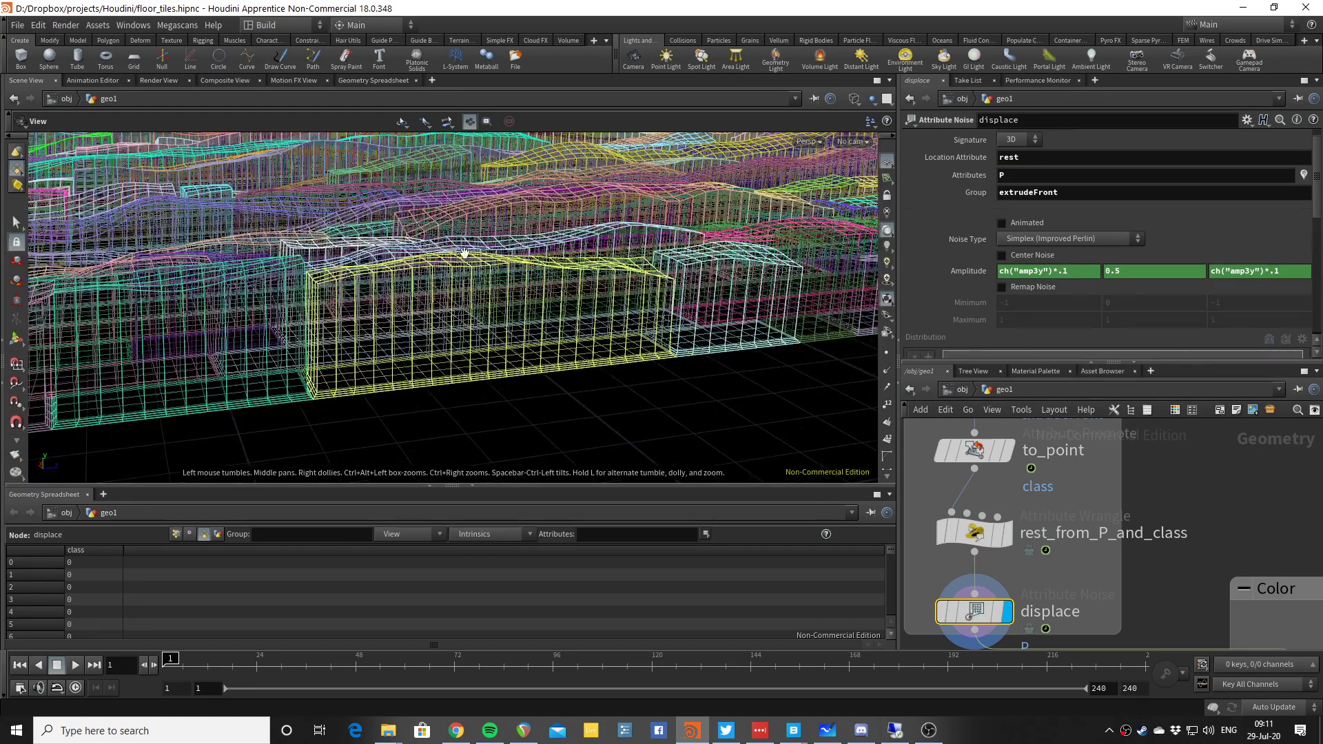
mouse_move(612, 260)
left_mouse_down()
mouse_move(600, 292)
mouse_move(674, 275)
mouse_move(304, 314)
mouse_move(331, 296)
mouse_move(550, 298)
mouse_move(481, 286)
mouse_move(503, 271)
mouse_move(526, 272)
mouse_move(508, 296)
mouse_move(417, 298)
mouse_move(570, 317)
mouse_move(567, 334)
mouse_move(533, 309)
mouse_move(565, 307)
left_mouse_up()
key("w")
scroll(564, 307, "up", 5)
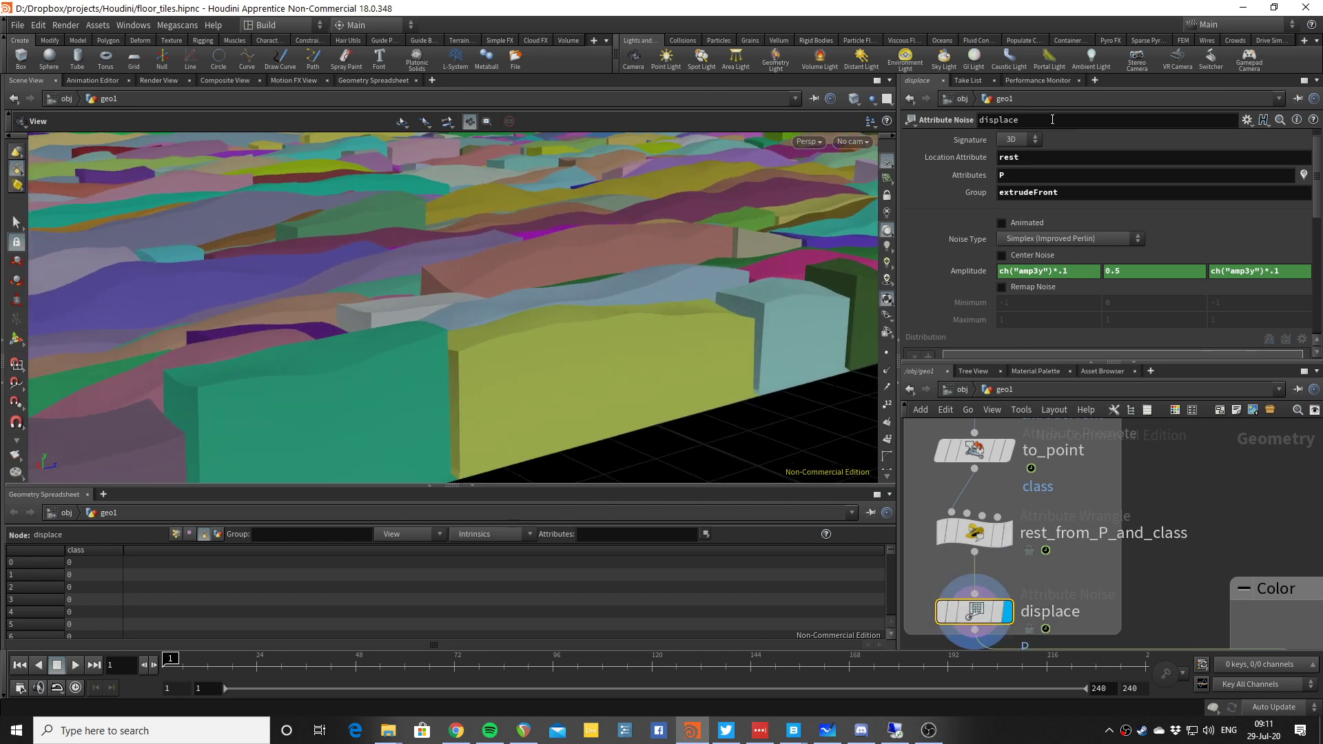
Lower the Y Amplitude to .1, then .05, checking the flattened planks.
left_click(1145, 271)
type(".1")
key("Return")
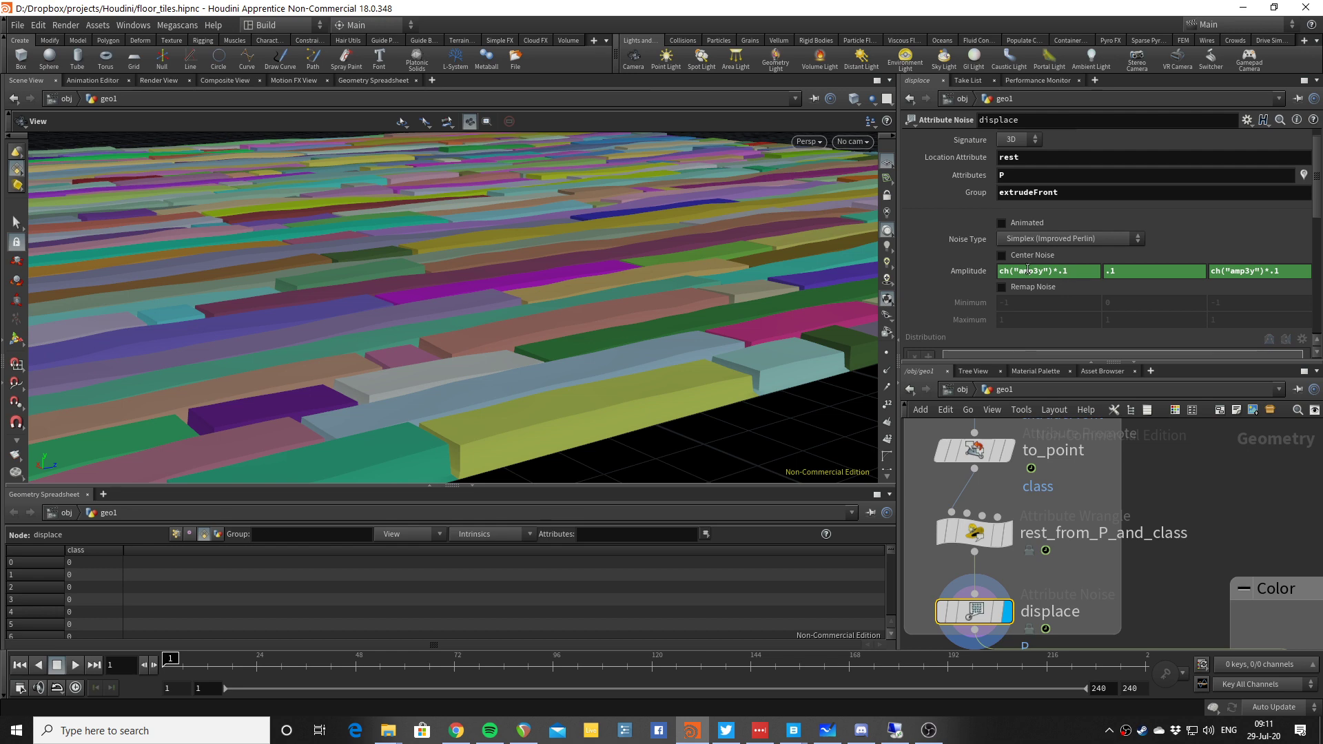
left_click_drag(606, 269, 644, 281)
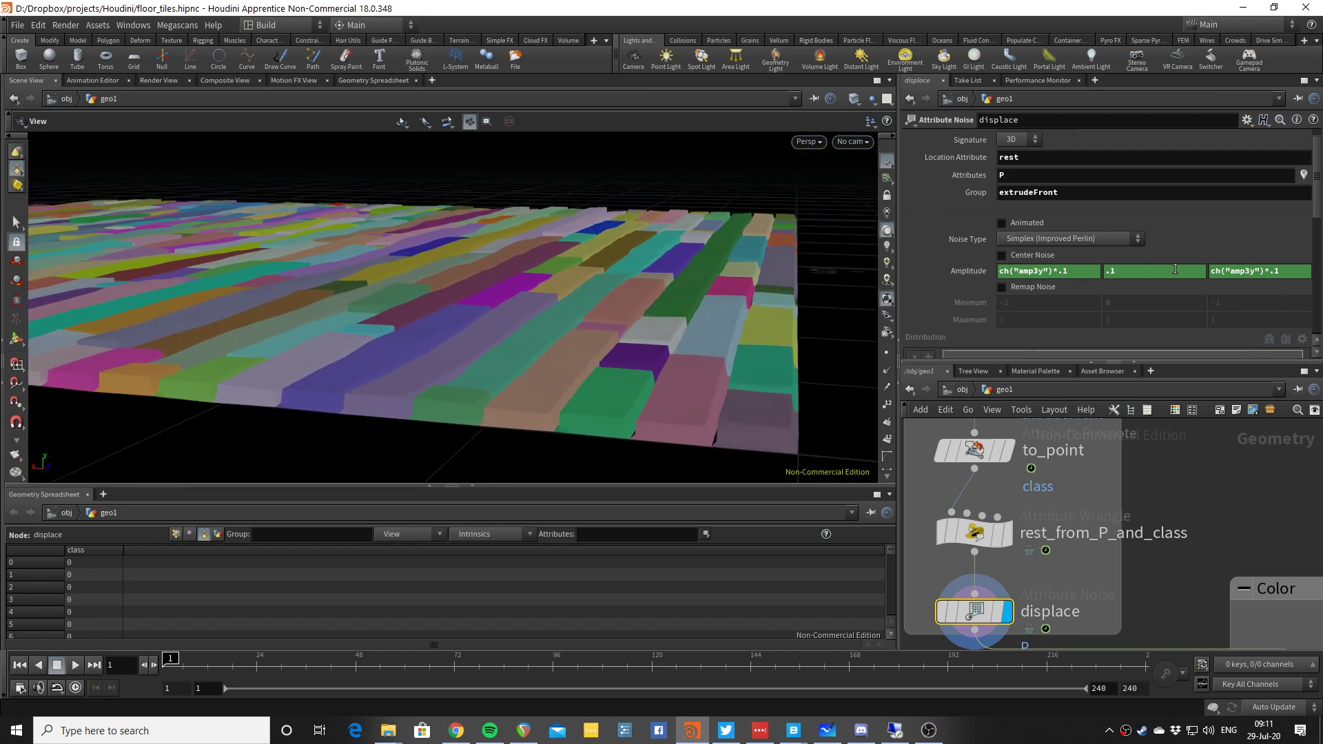
left_click_drag(756, 295, 683, 293)
left_click(1137, 271)
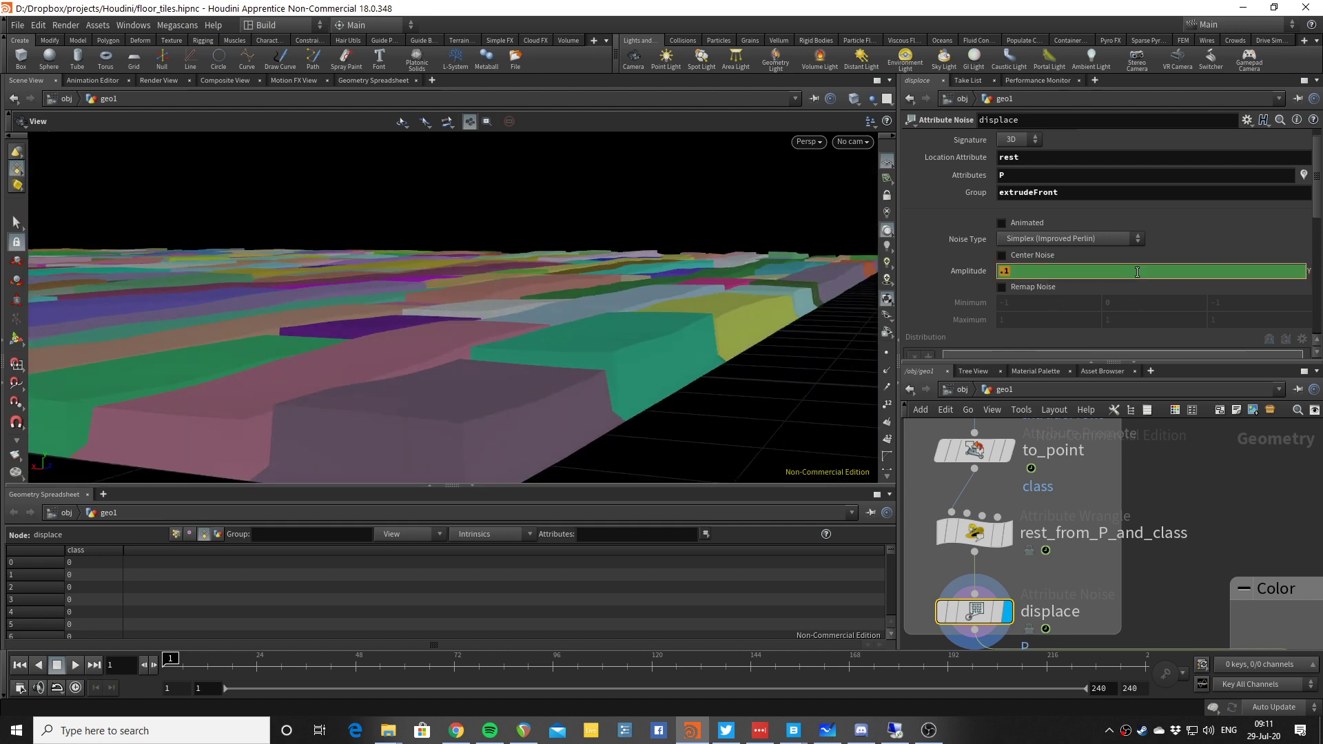
key("Return")
left_click_drag(672, 283, 677, 338)
Compare wireframe and shaded views while panning the network between the Color nodes and displace.
key("w")
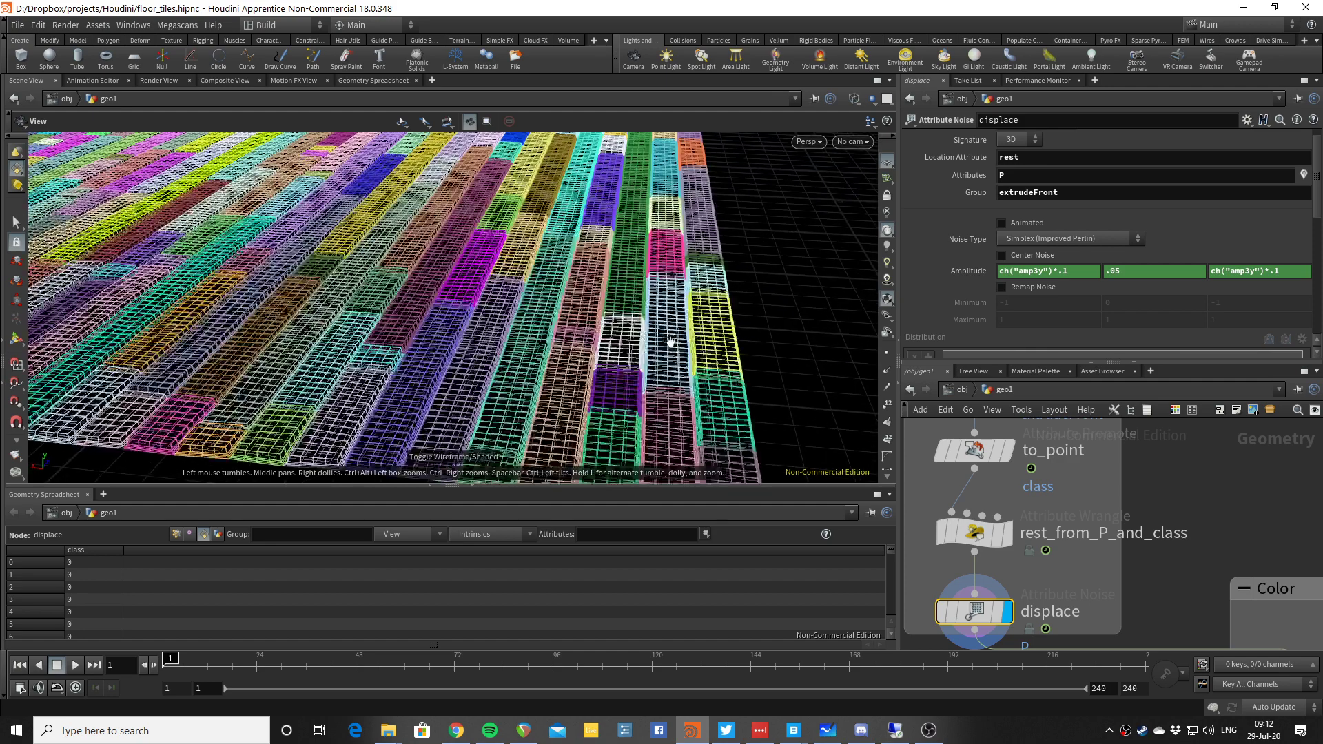
scroll(1047, 470, "down", 3)
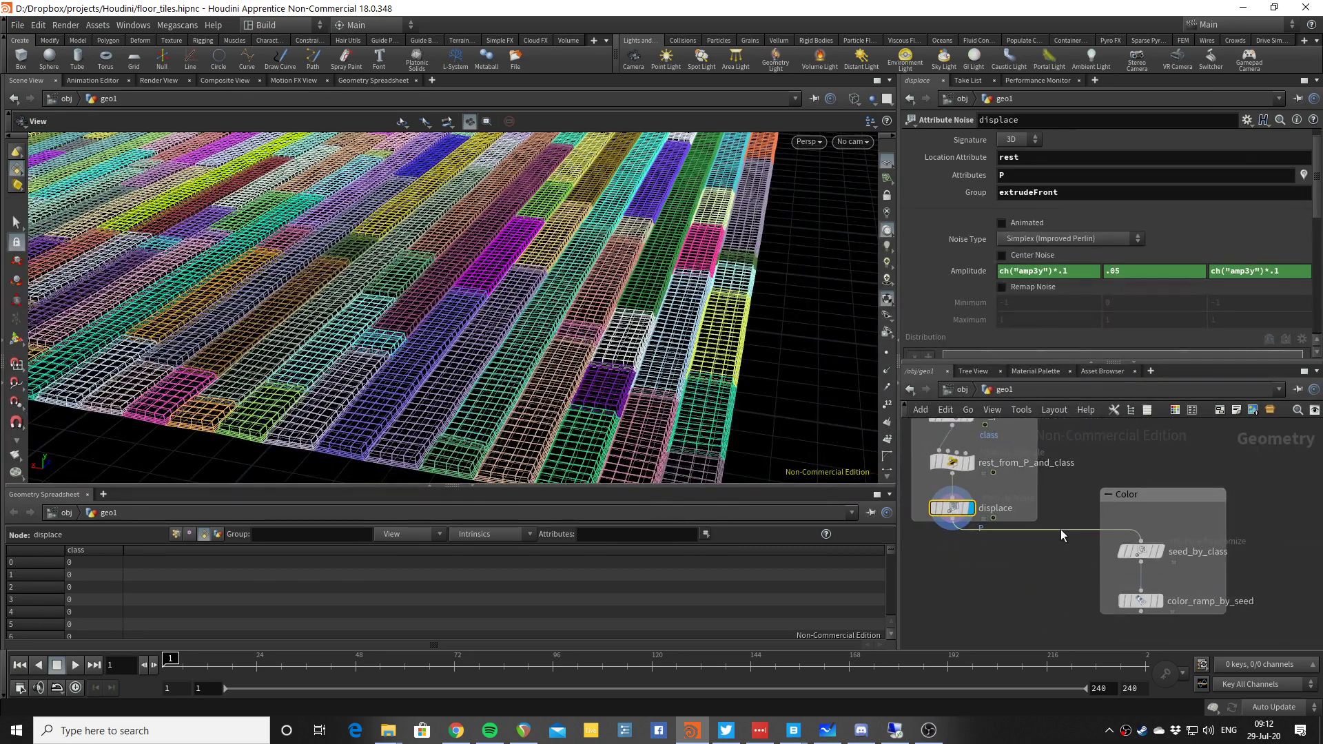
middle_click_drag(1063, 540, 990, 511)
mouse_move(793, 322)
left_mouse_down()
mouse_move(763, 322)
mouse_move(709, 287)
mouse_move(703, 331)
left_mouse_up()
key("w")
middle_click_drag(986, 492, 1046, 511)
scroll(666, 332, "down", 4)
left_click_drag(583, 289, 620, 353)
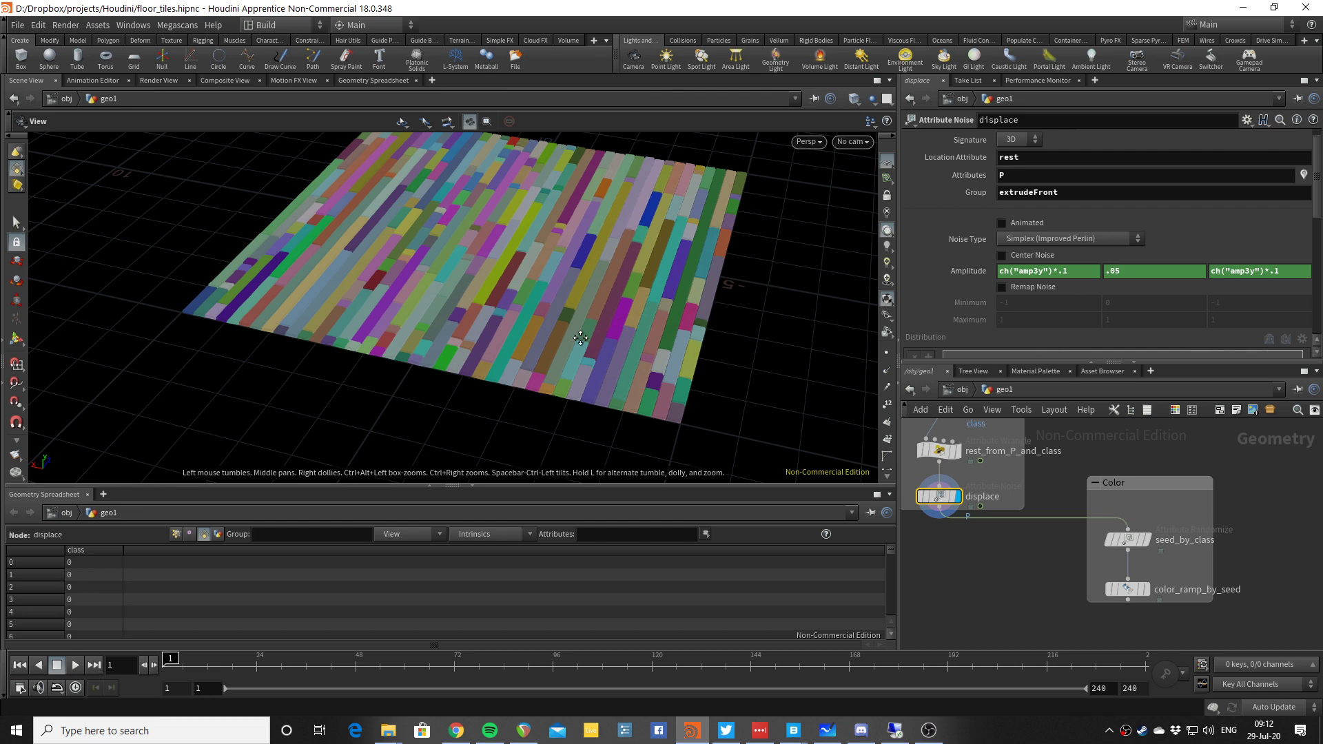
scroll(676, 344, "up", 3)
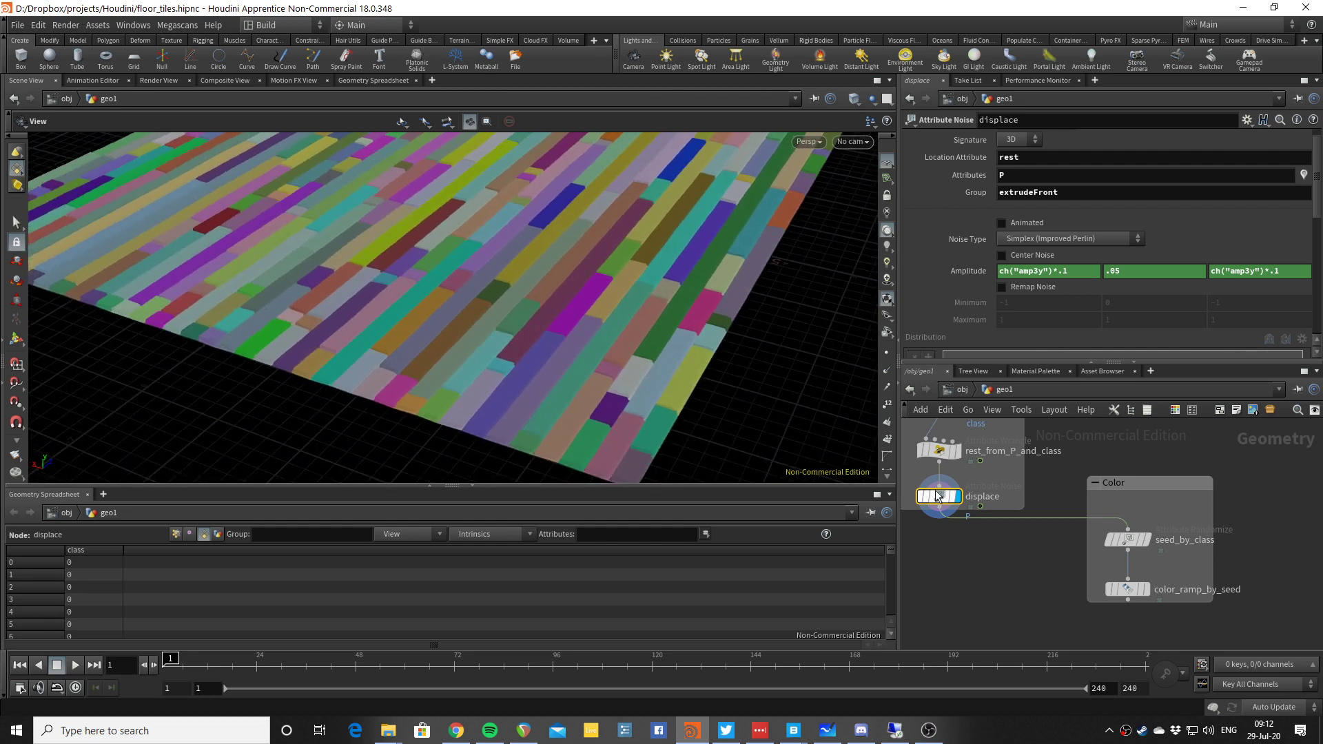
Enable the class visualizer in Display Options, then close the visualizer and options windows.
key("d")
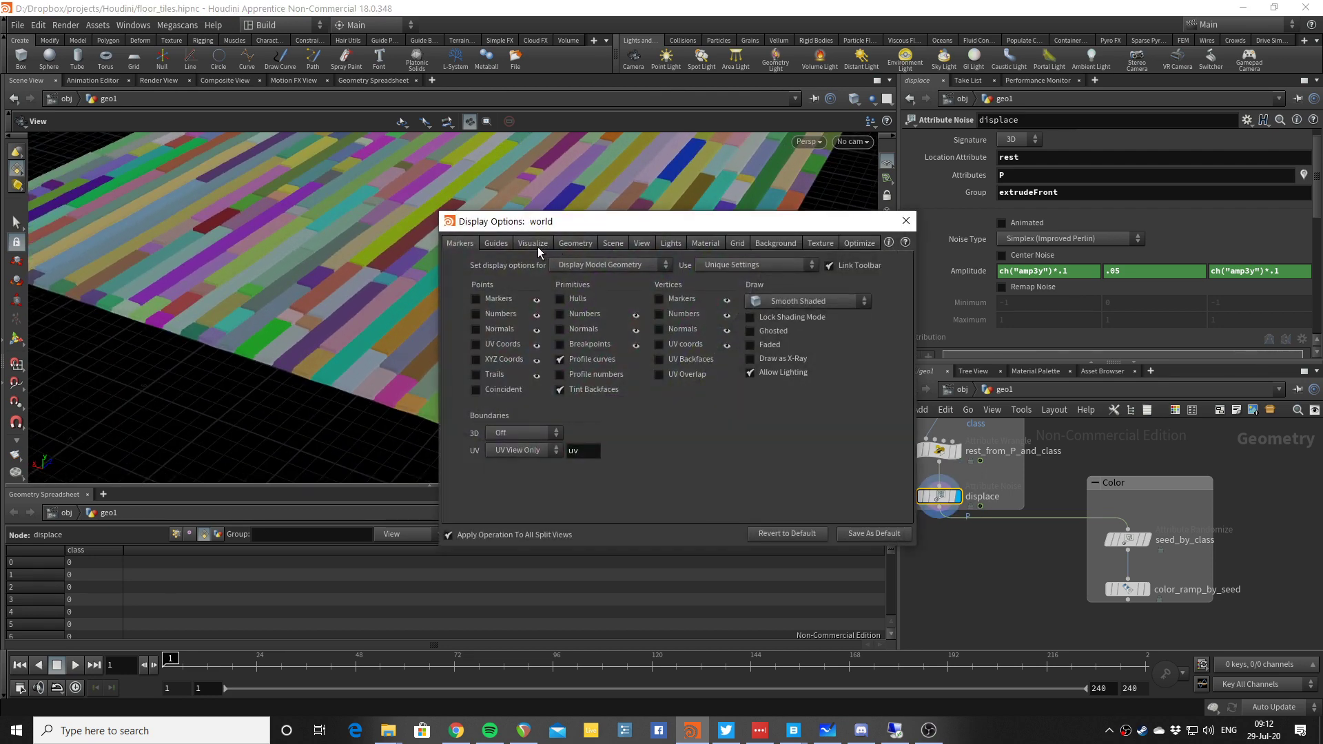
left_click(534, 244)
left_click(561, 479)
double_click(557, 476)
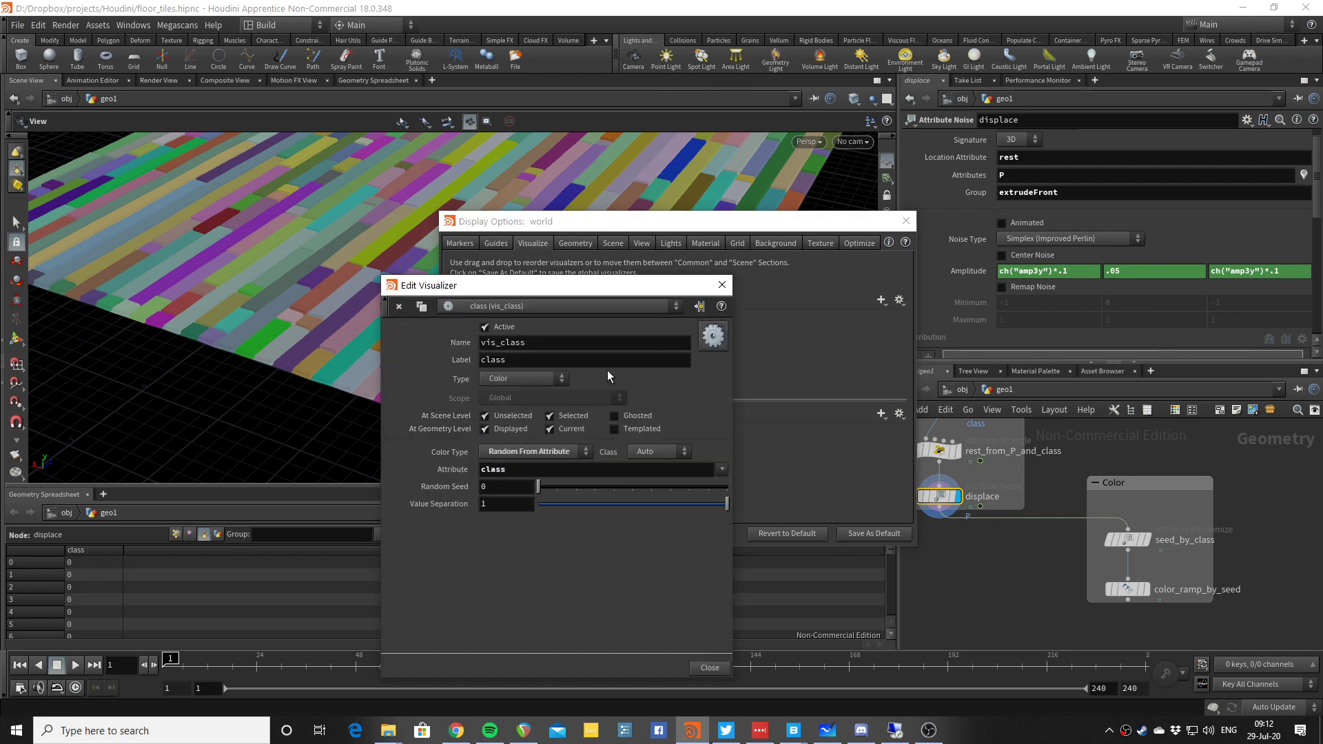
left_click(722, 285)
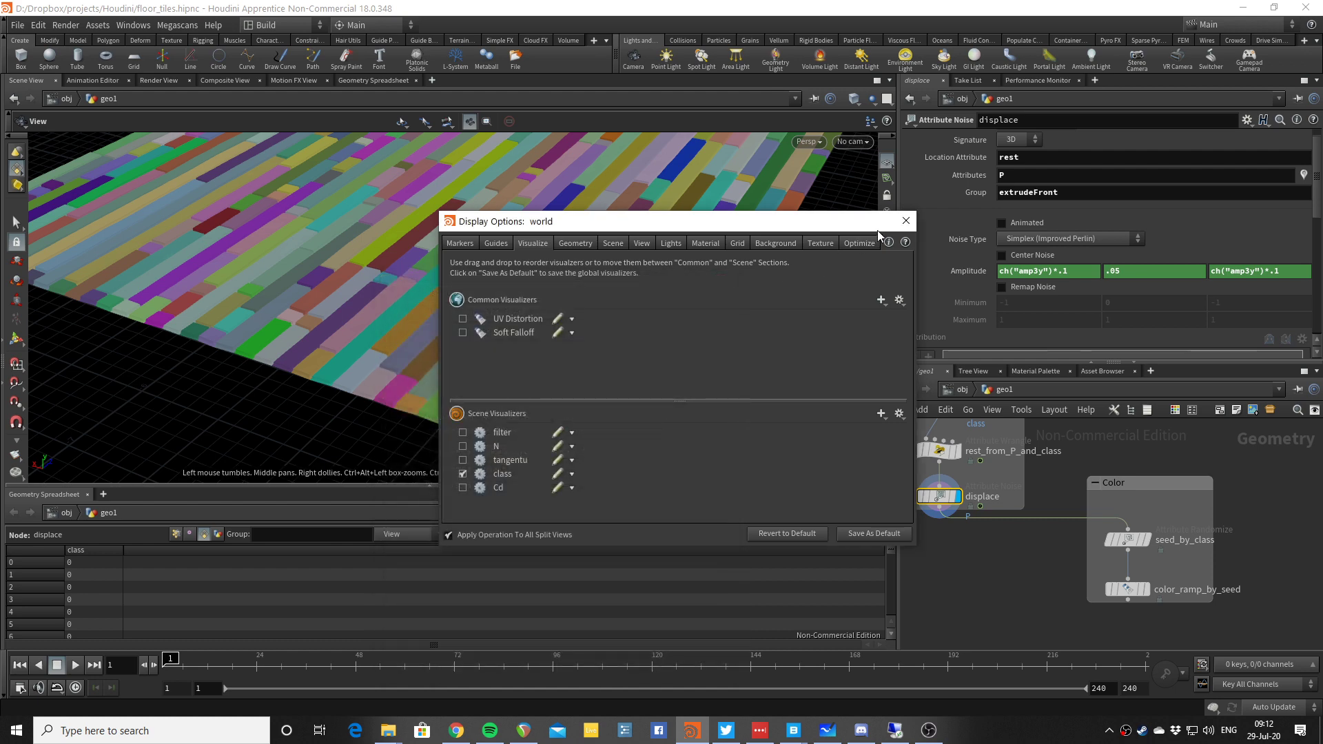
left_click(906, 220)
Orbit and zoom around the multicoloured plank floor to inspect it.
right_click_drag(689, 243, 631, 303)
left_click_drag(614, 307, 642, 283)
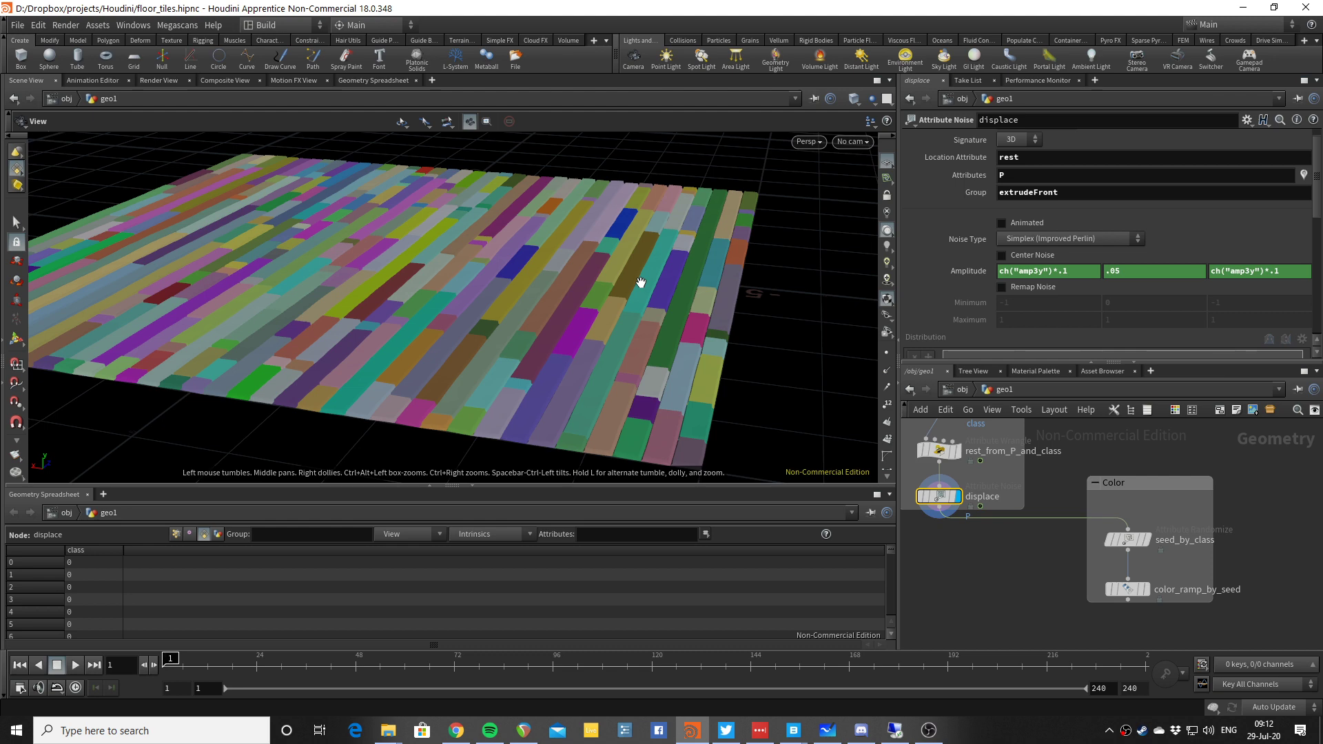
left_click_drag(641, 282, 606, 299)
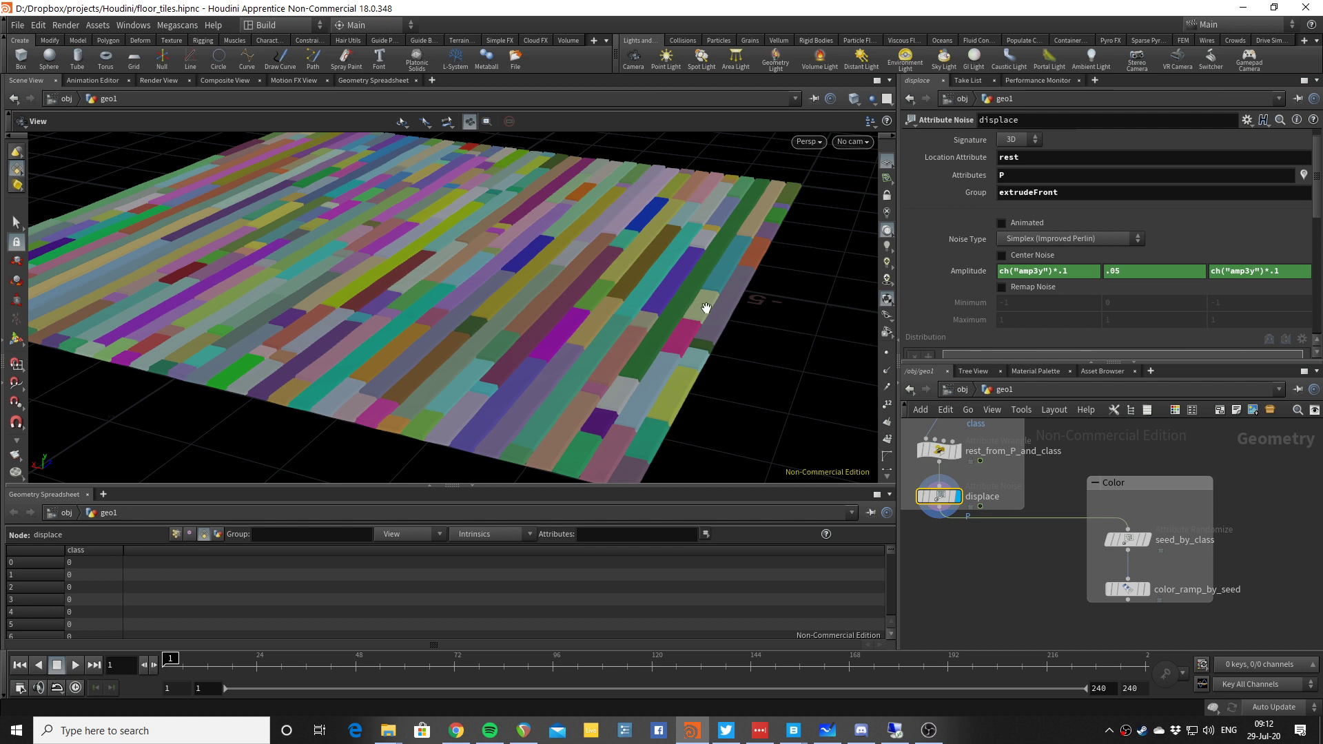
left_click_drag(707, 308, 708, 310)
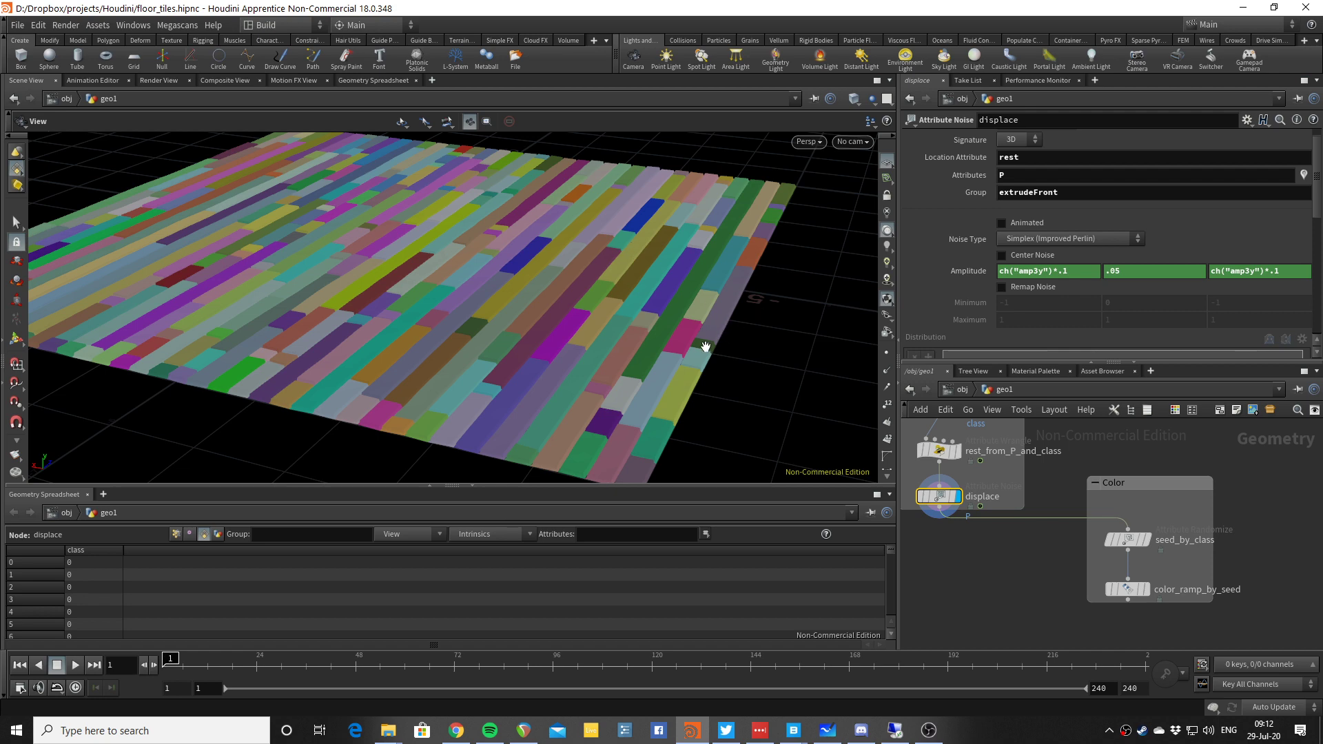
scroll(690, 376, "down", 5)
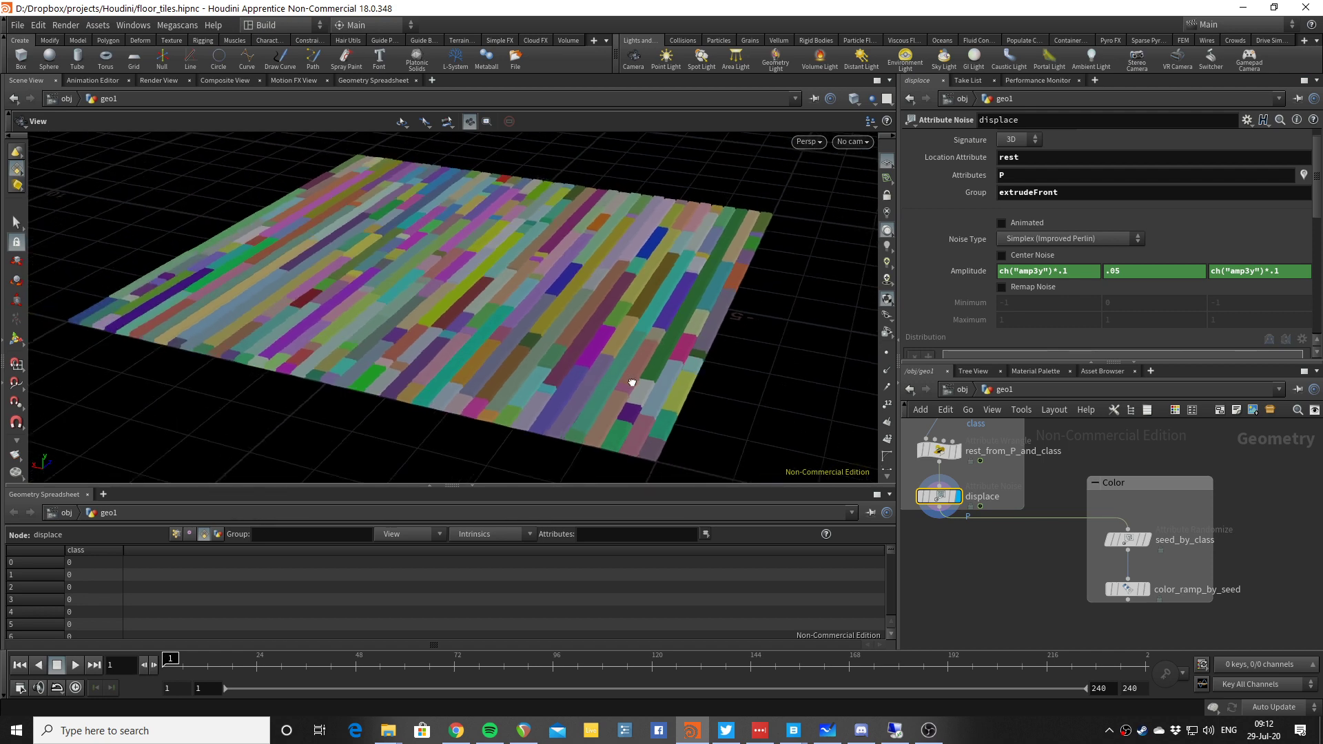
left_click_drag(633, 383, 633, 390)
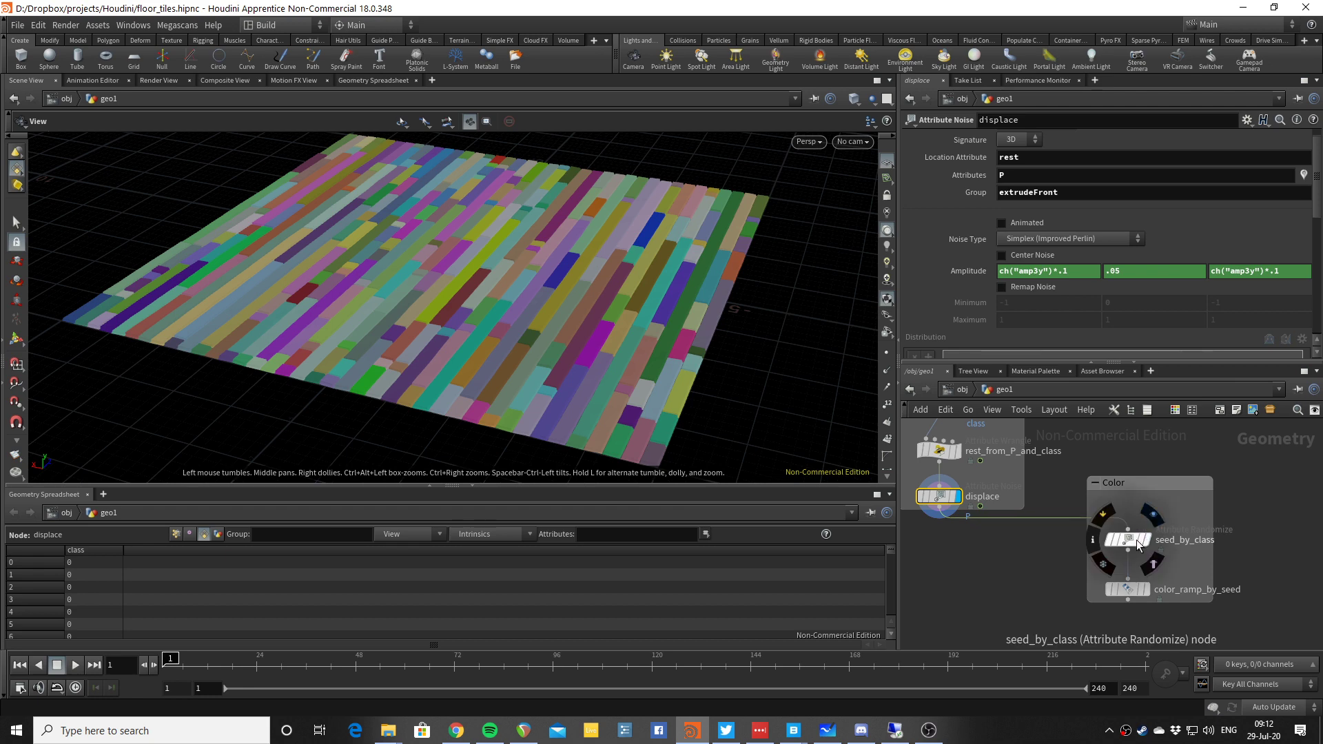
scroll(1065, 499, "up", 2)
Select the color_ramp_by_seed node and review its info summary.
scroll(1138, 589, "up", 1)
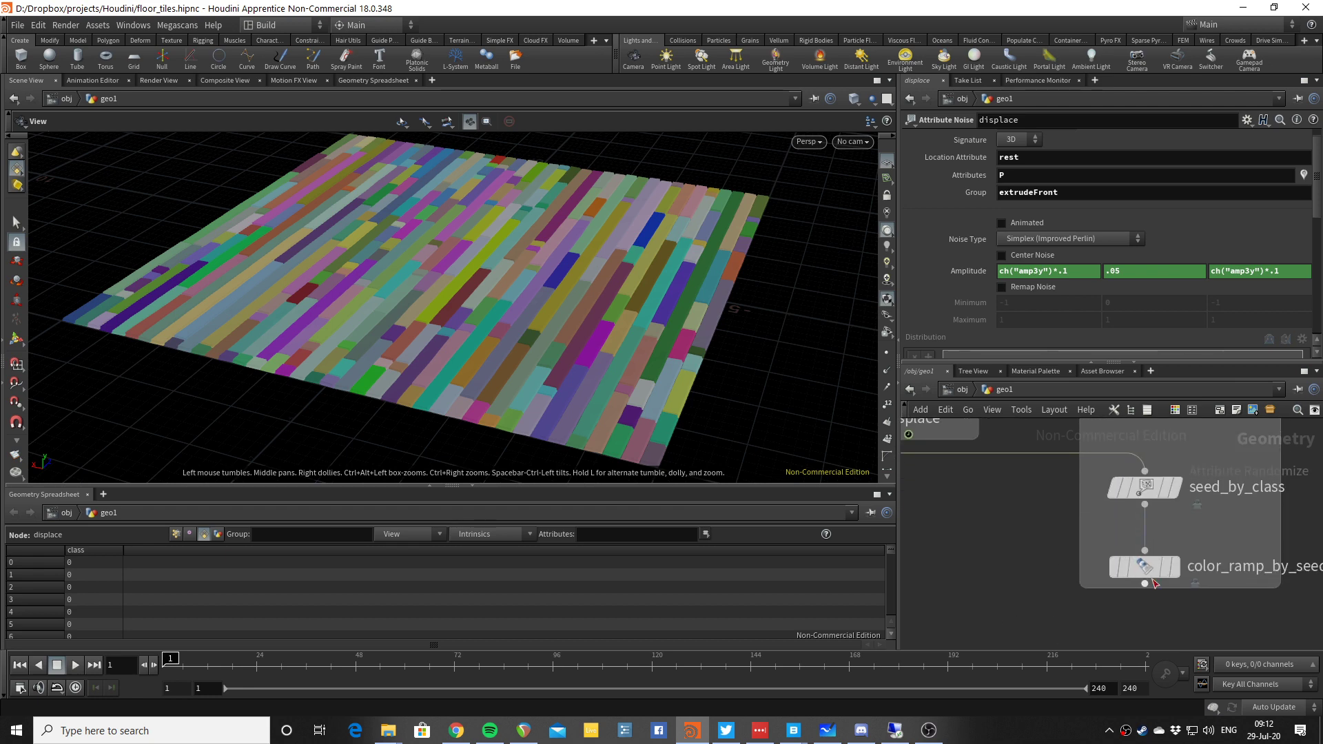
left_click(1174, 572)
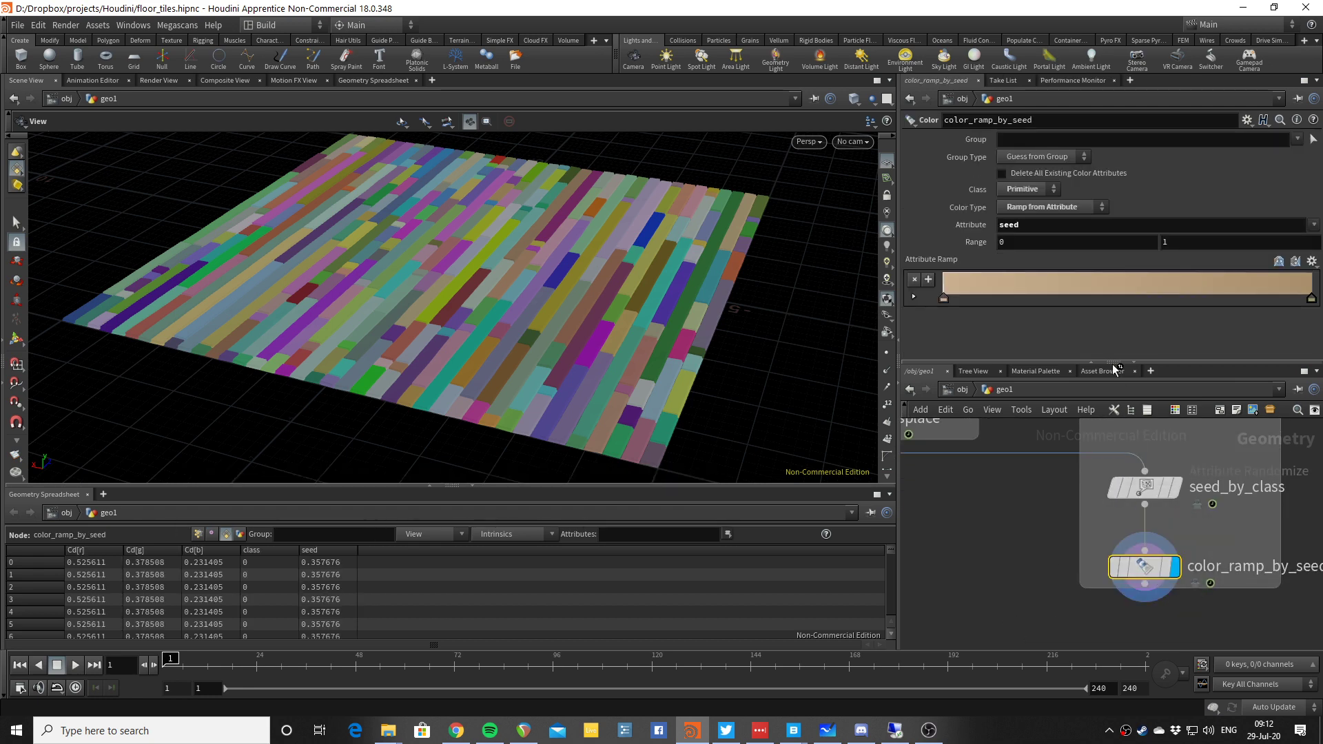
left_click(1093, 568)
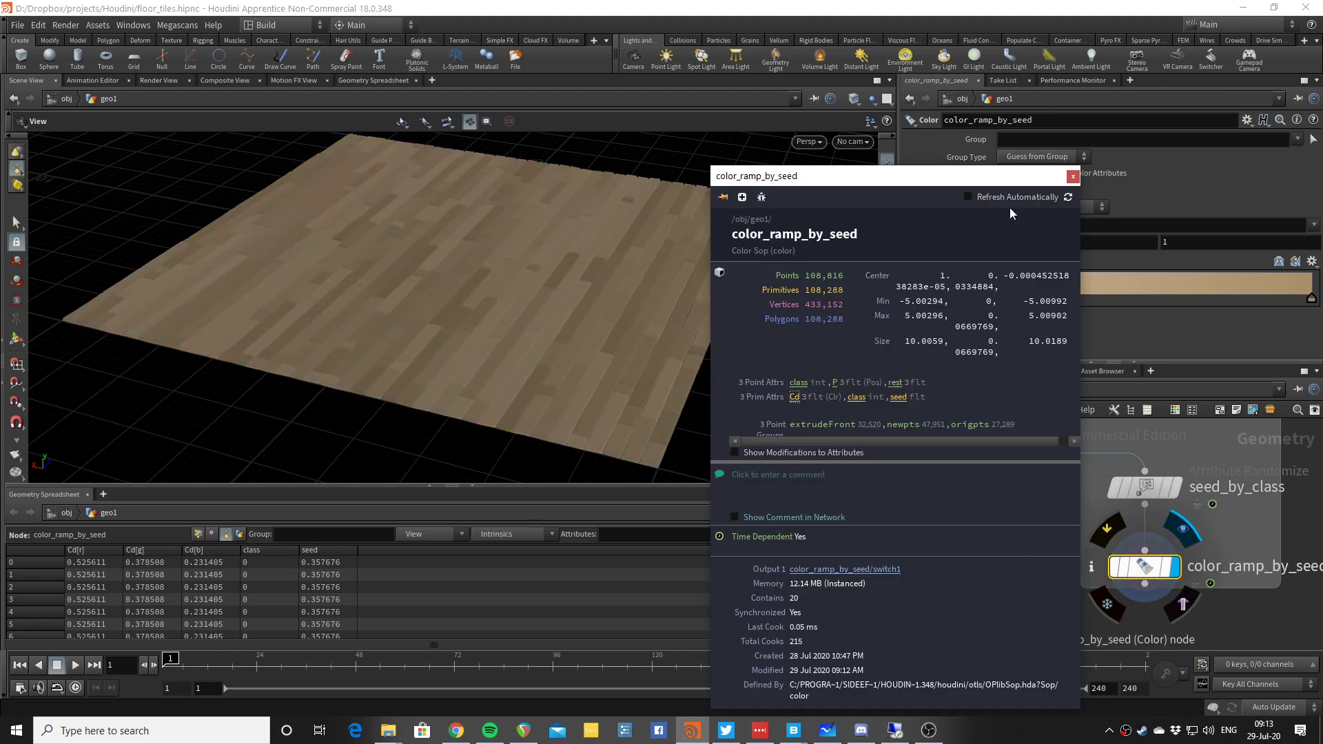
left_click(1073, 177)
scroll(527, 268, "down", 2)
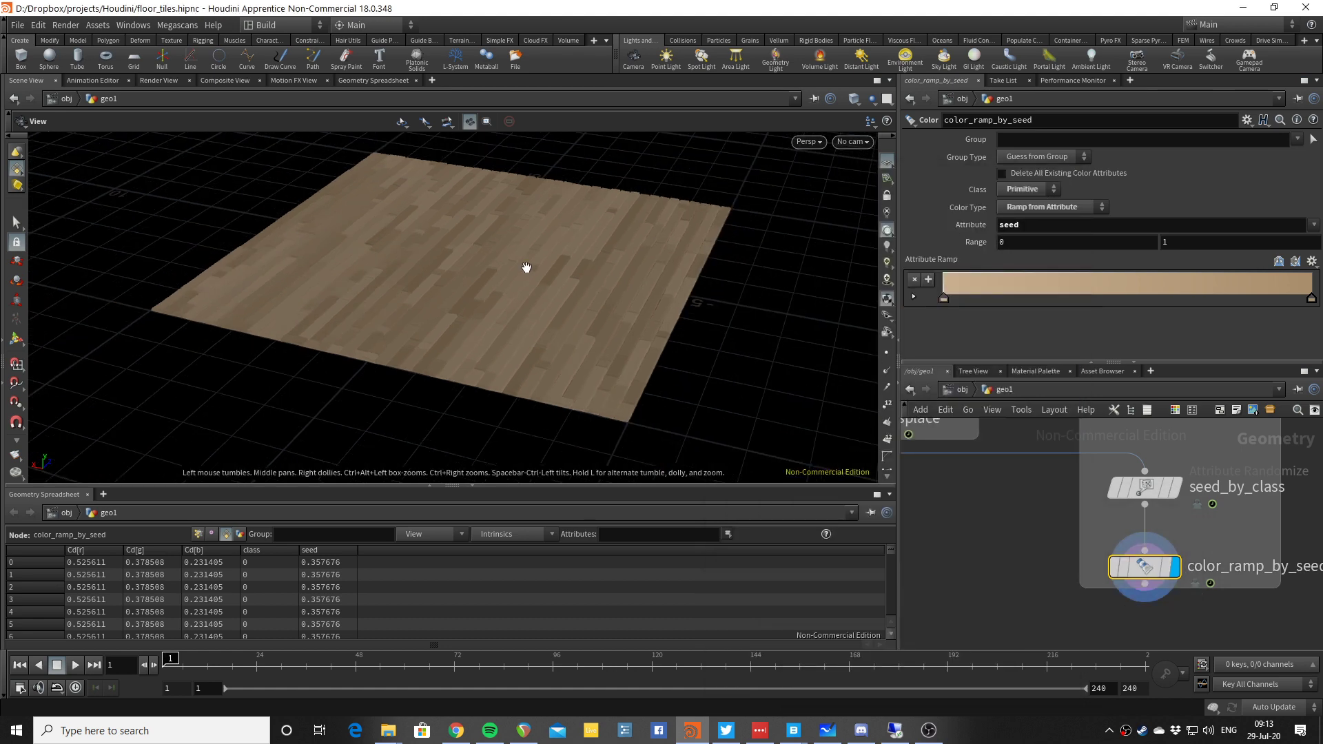
left_click_drag(526, 267, 531, 310)
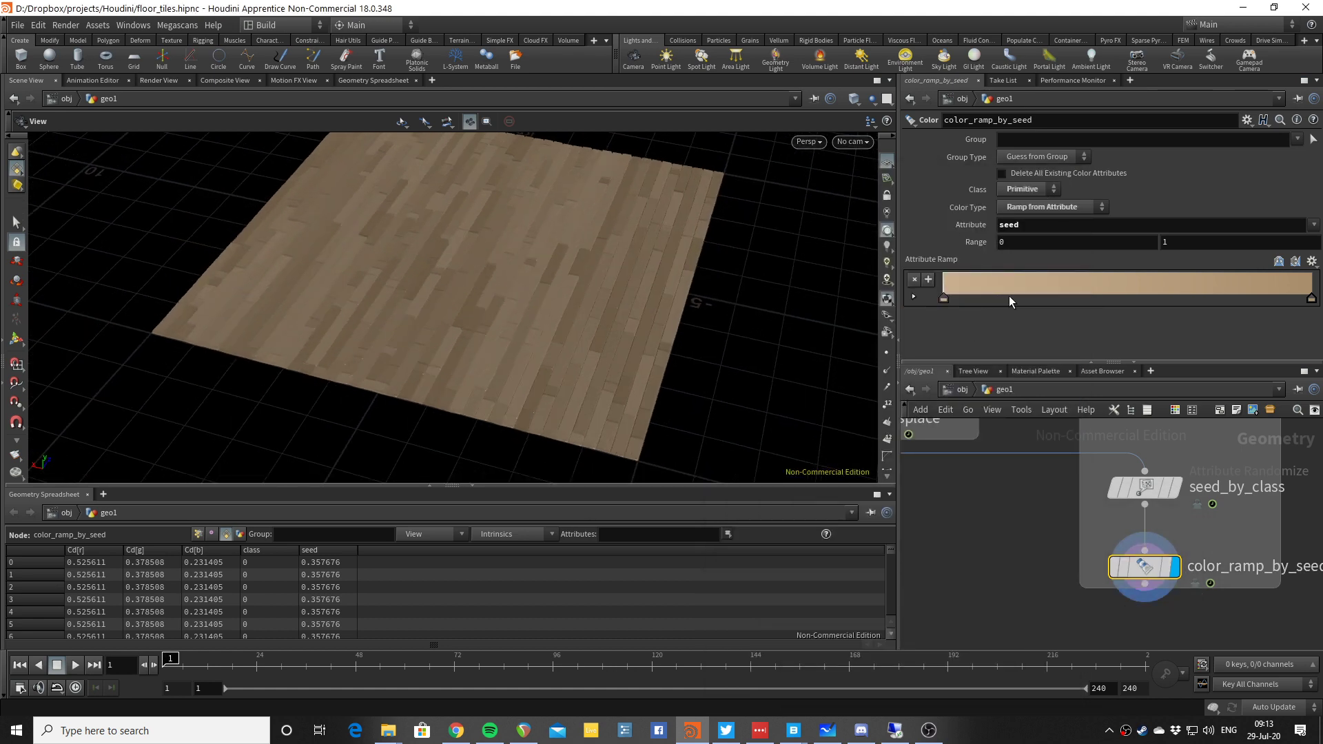
Set the ramp's end key colour to a darker orange.
left_click(1121, 296)
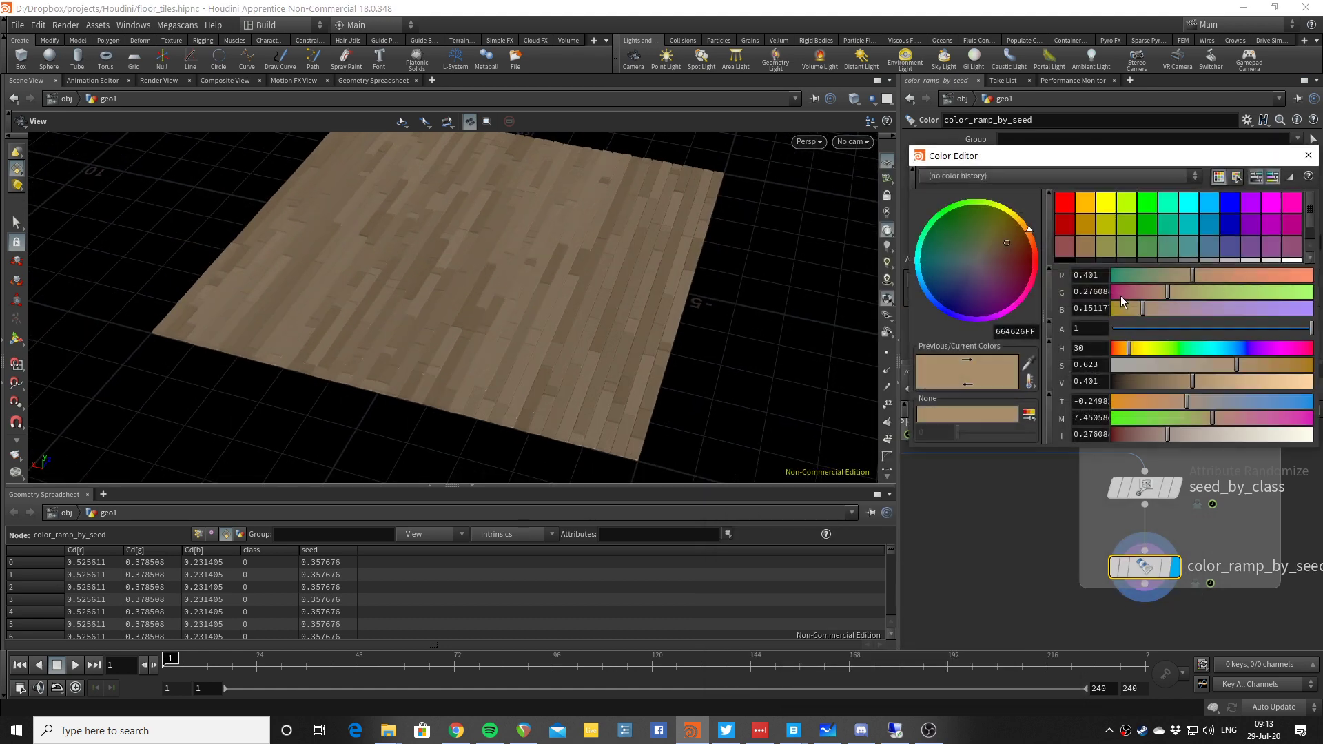
left_click(1086, 205)
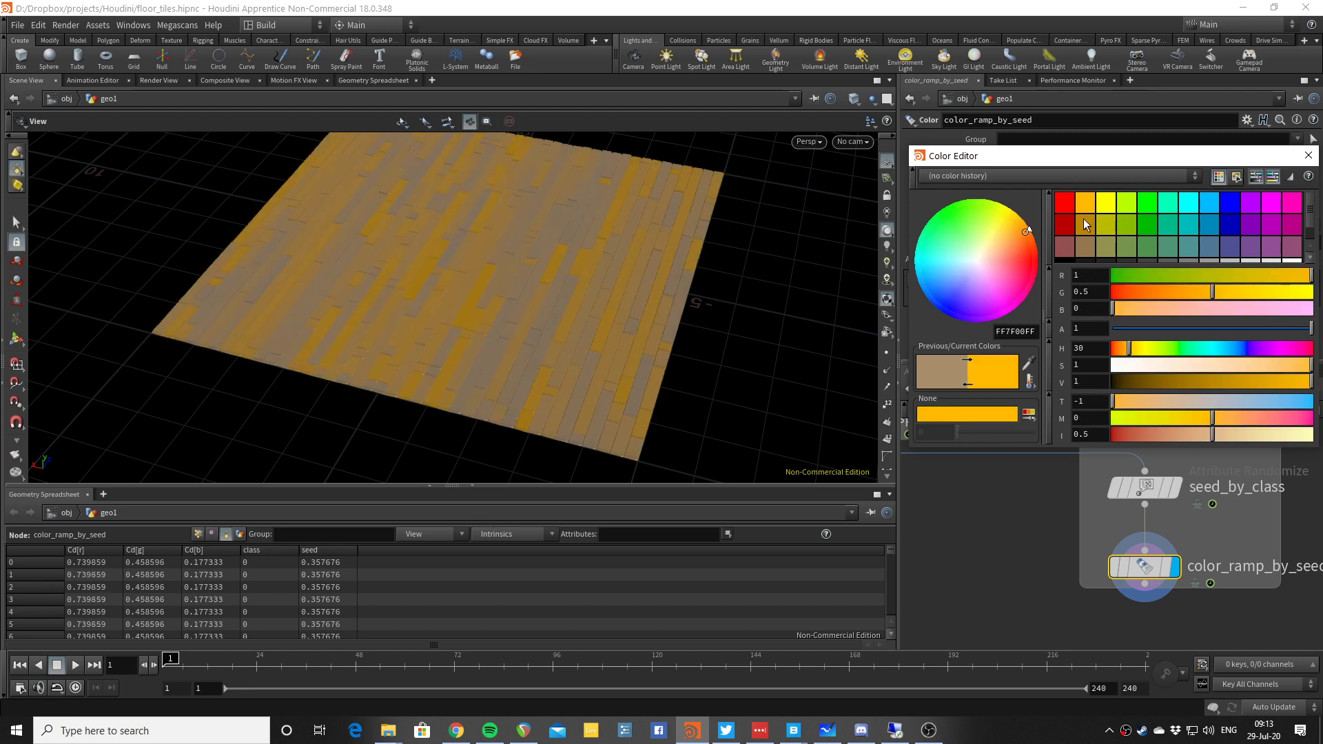
left_click(1084, 219)
left_click(1308, 155)
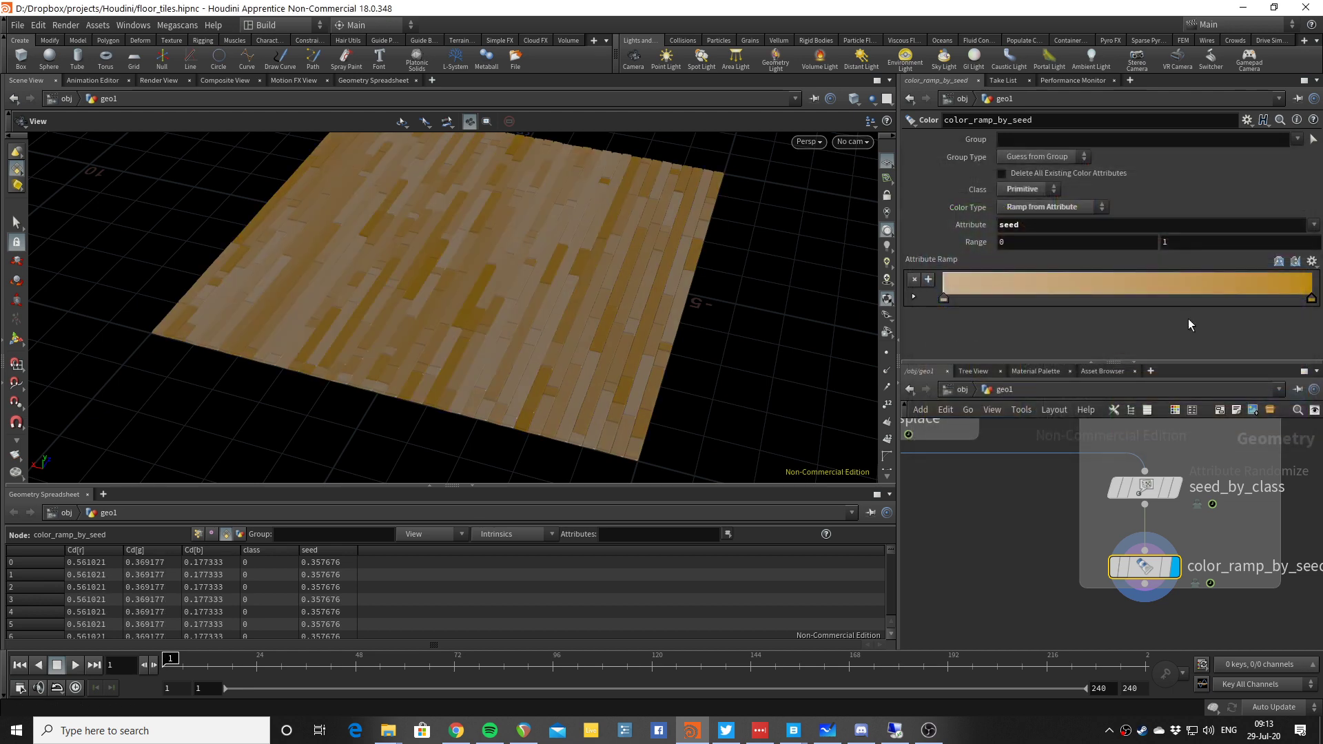
Add a middle ramp key and tint it a pale beige.
left_click(1117, 290)
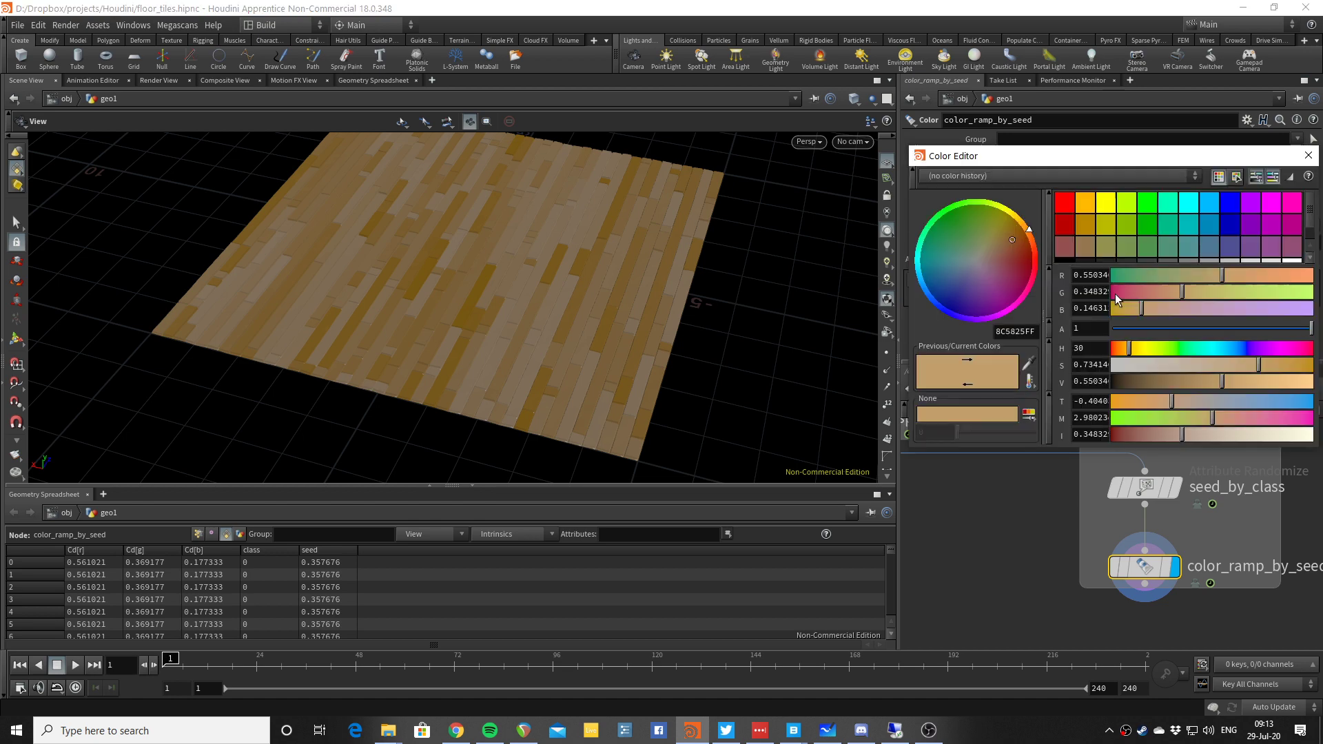
left_click(1088, 206)
left_click(1085, 224)
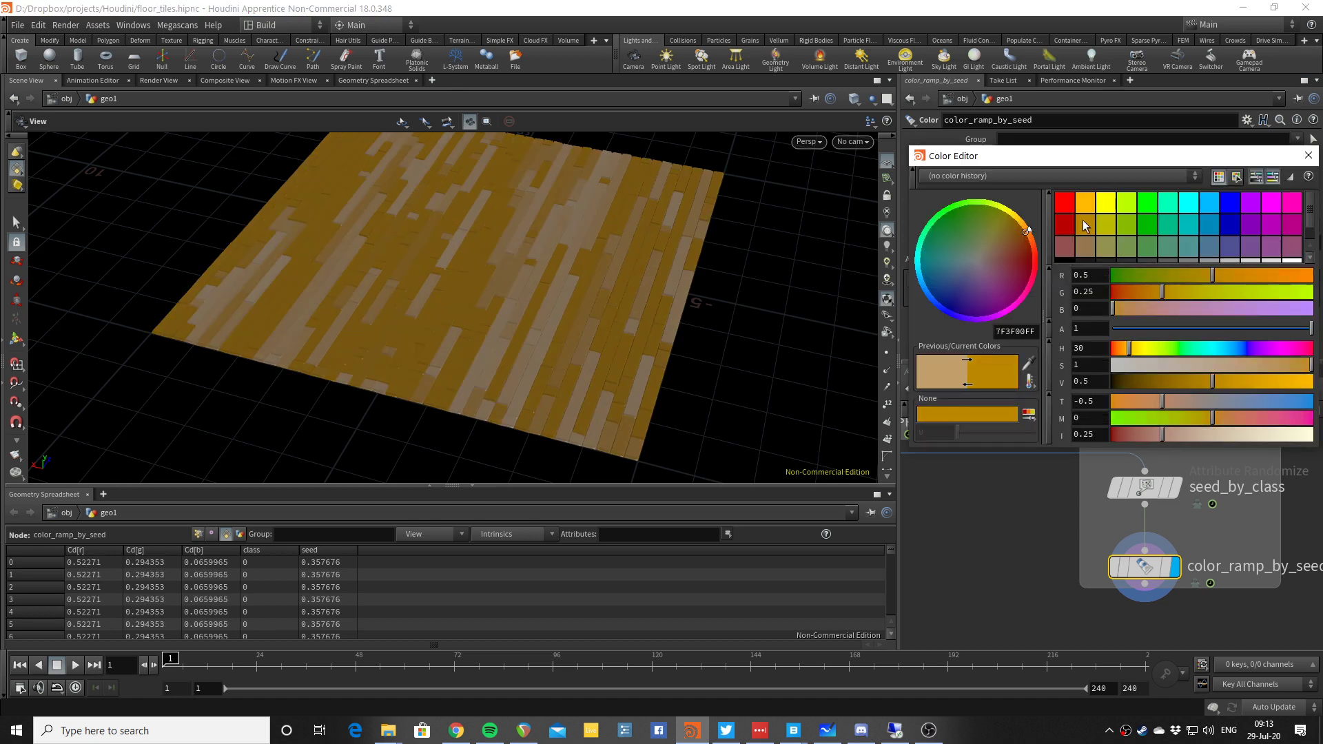
left_click(1138, 222)
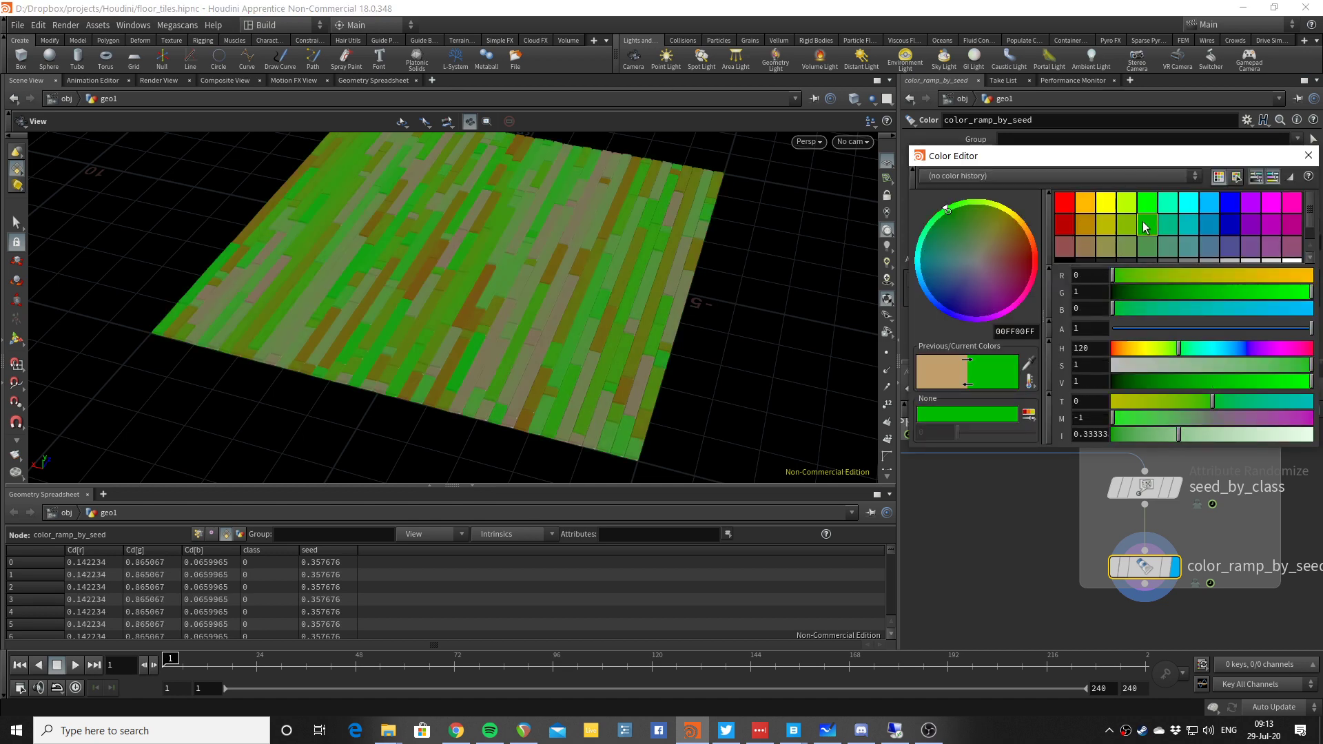
left_click(1123, 220)
left_click(1099, 222)
left_click(1088, 224)
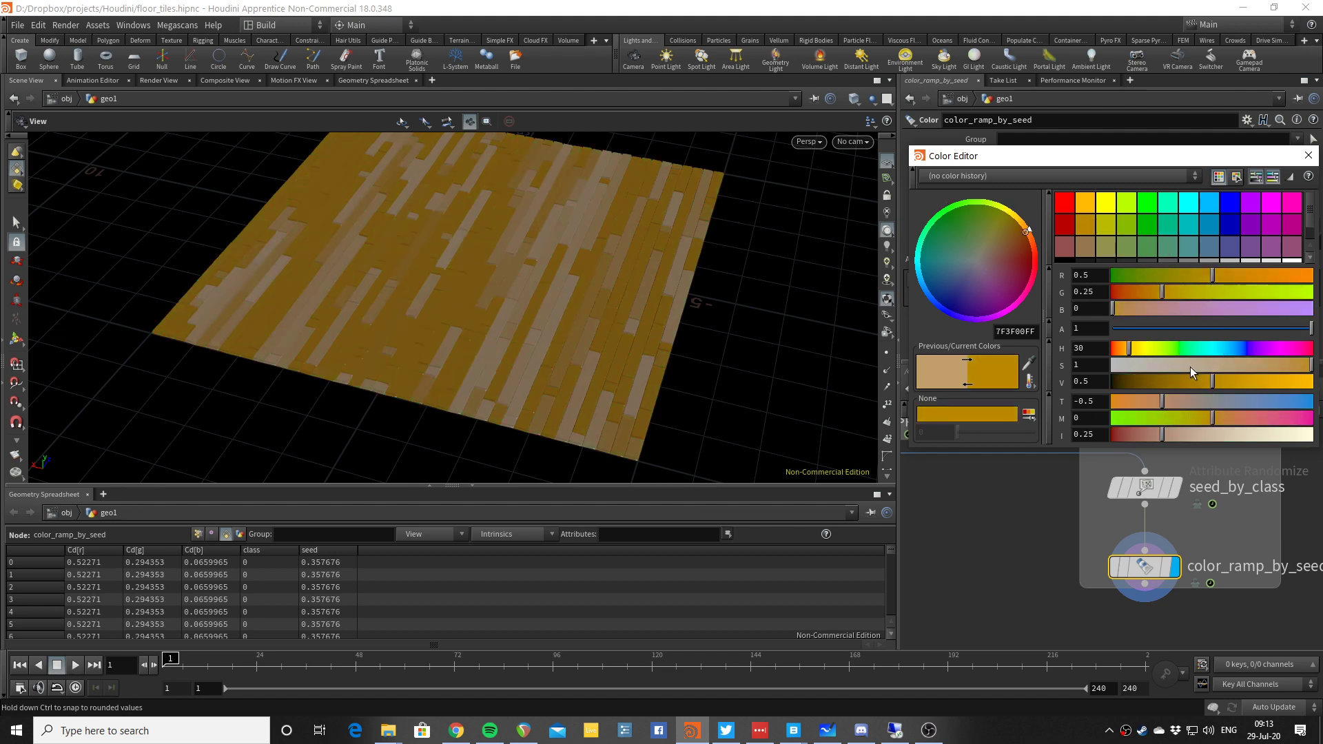
left_click(1241, 384)
mouse_move(1221, 363)
left_mouse_down()
mouse_move(1198, 392)
mouse_move(1186, 391)
mouse_move(1206, 383)
mouse_move(1148, 366)
mouse_move(1218, 362)
left_mouse_up()
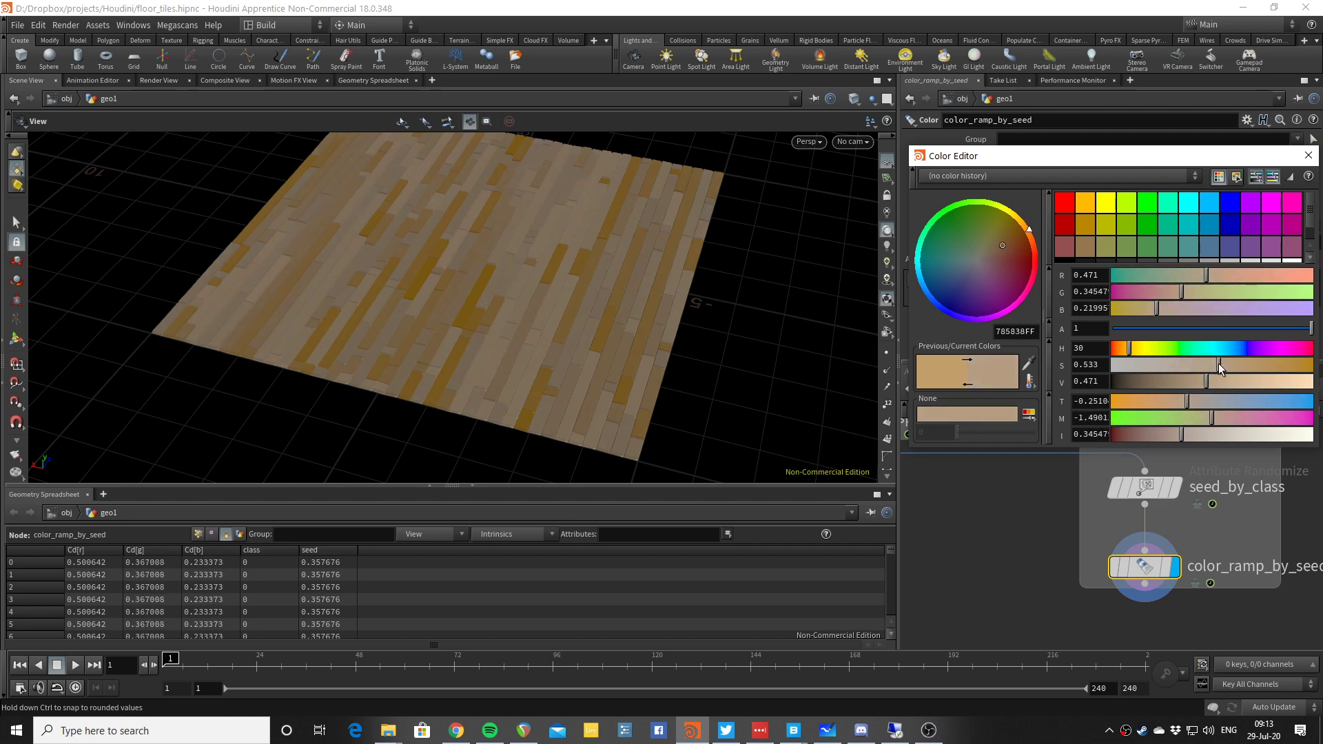
left_click(1309, 156)
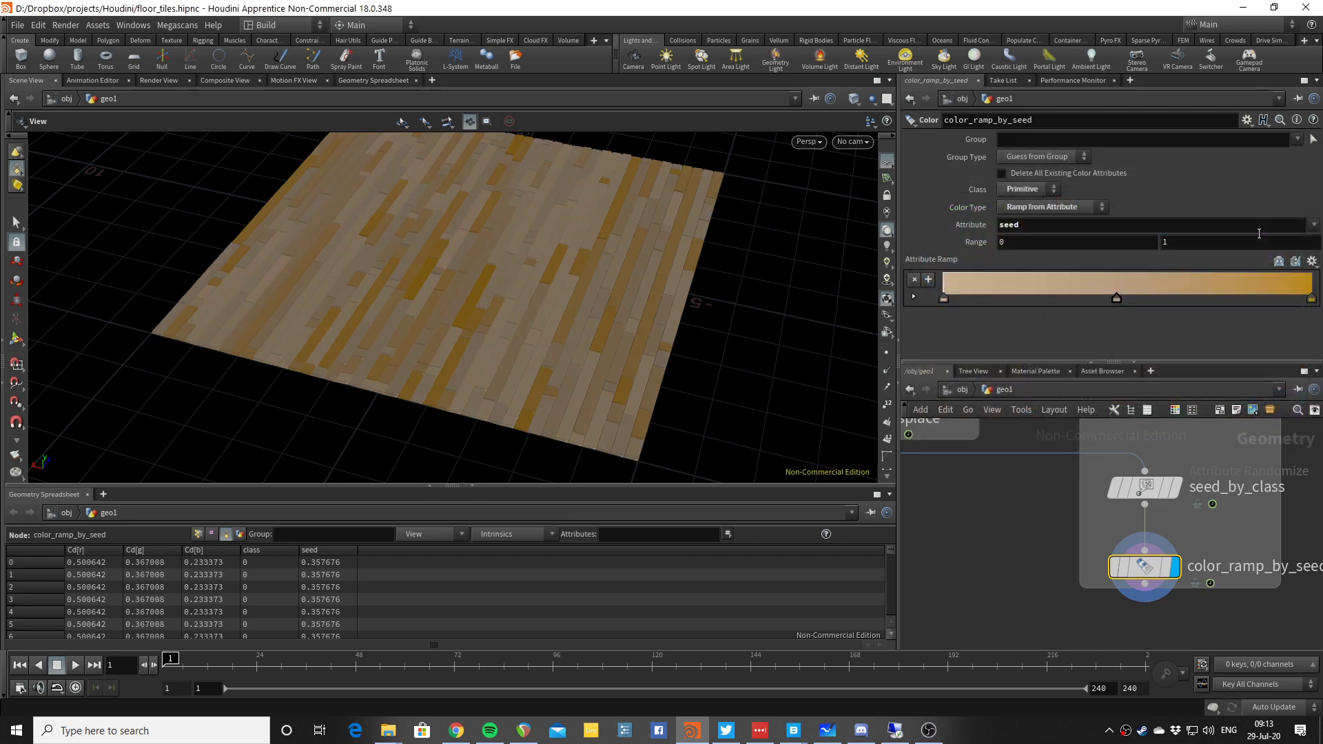
Soften the last ramp key to lighter brown and make the middle key richer, darker brown.
double_click(1311, 298)
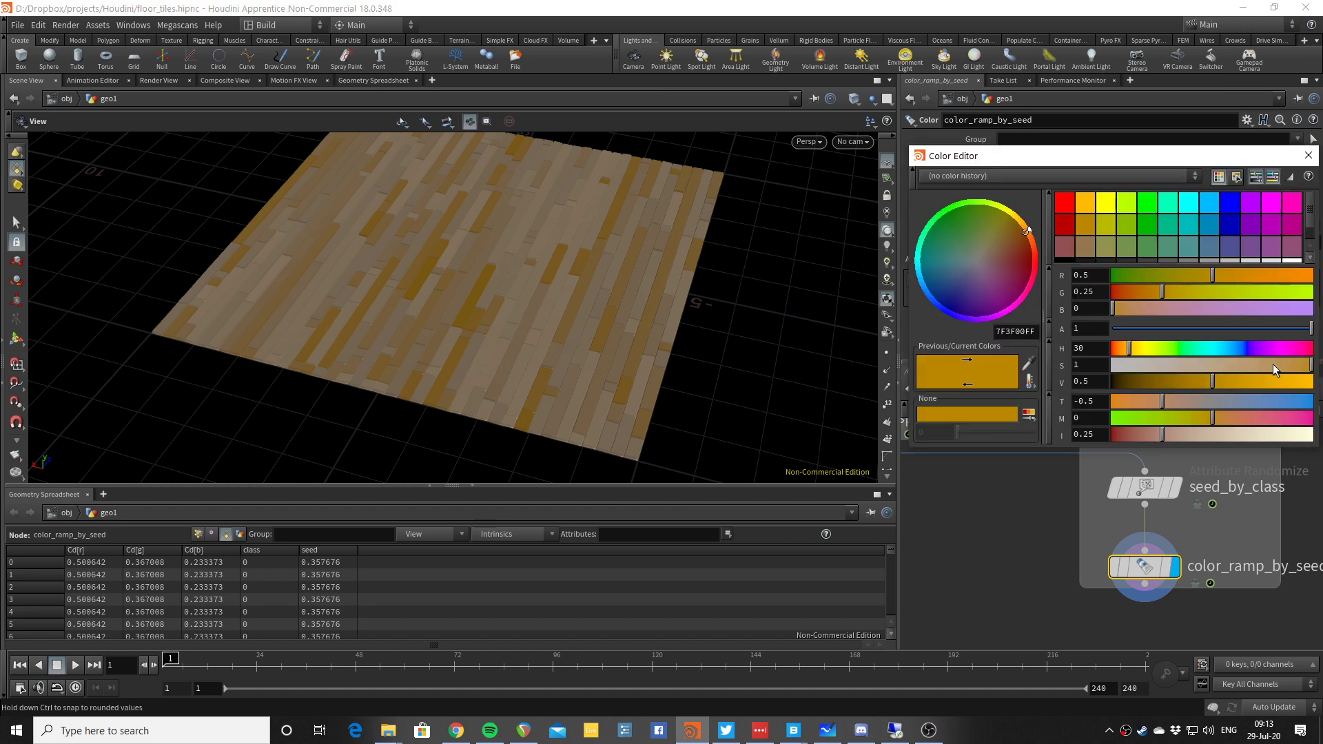
left_click_drag(1272, 364, 1190, 382)
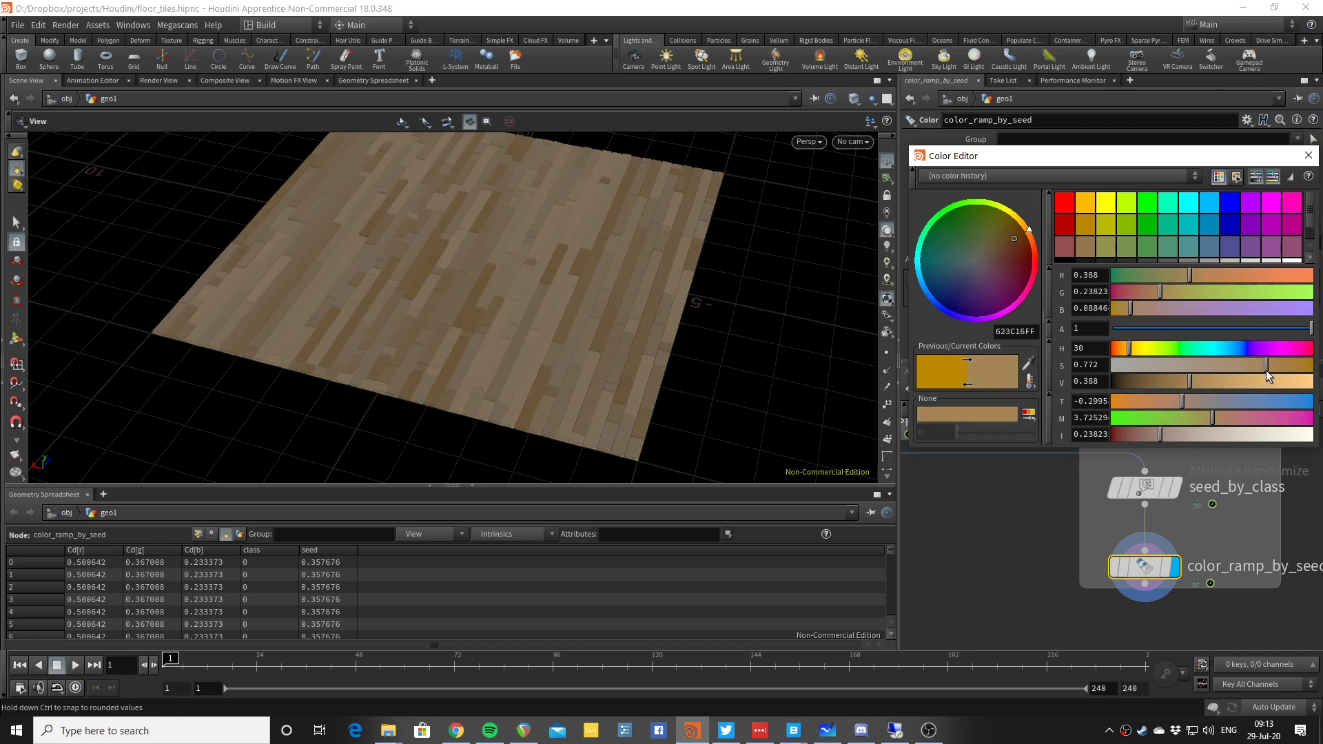
left_click(1309, 155)
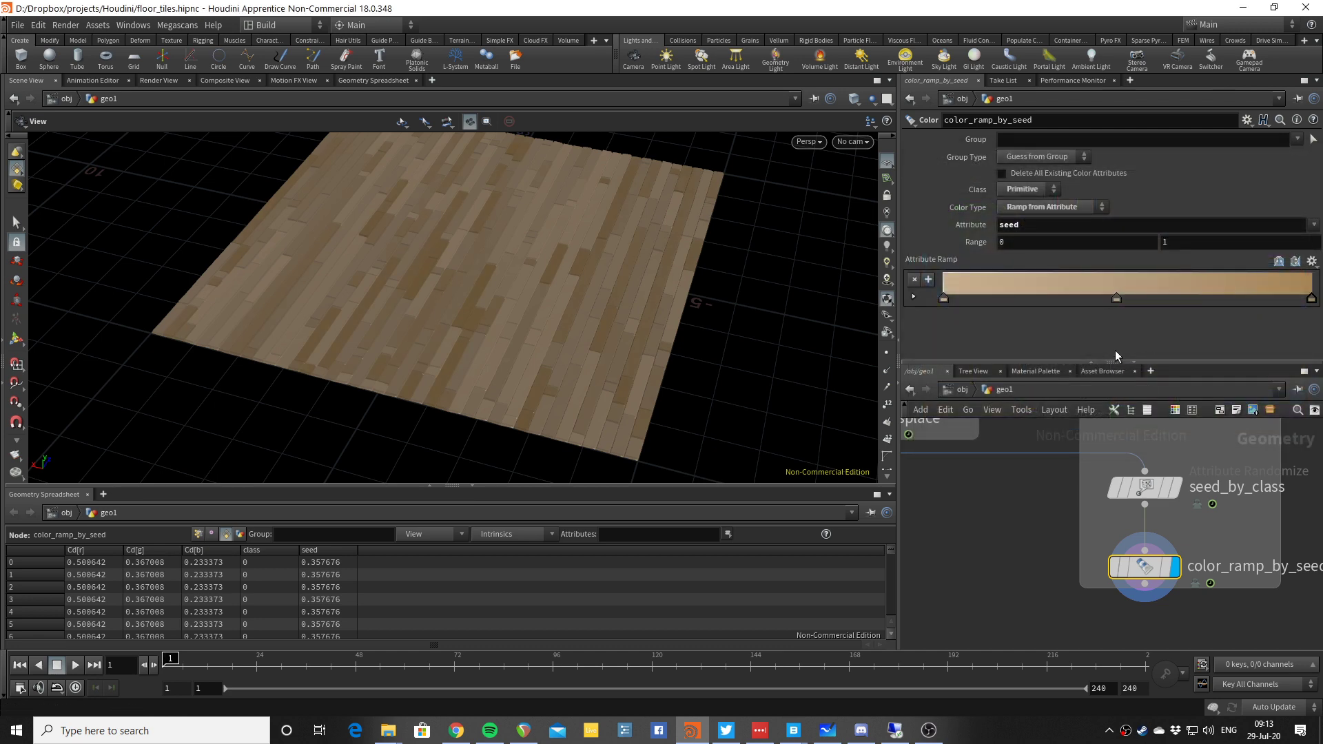
double_click(1117, 300)
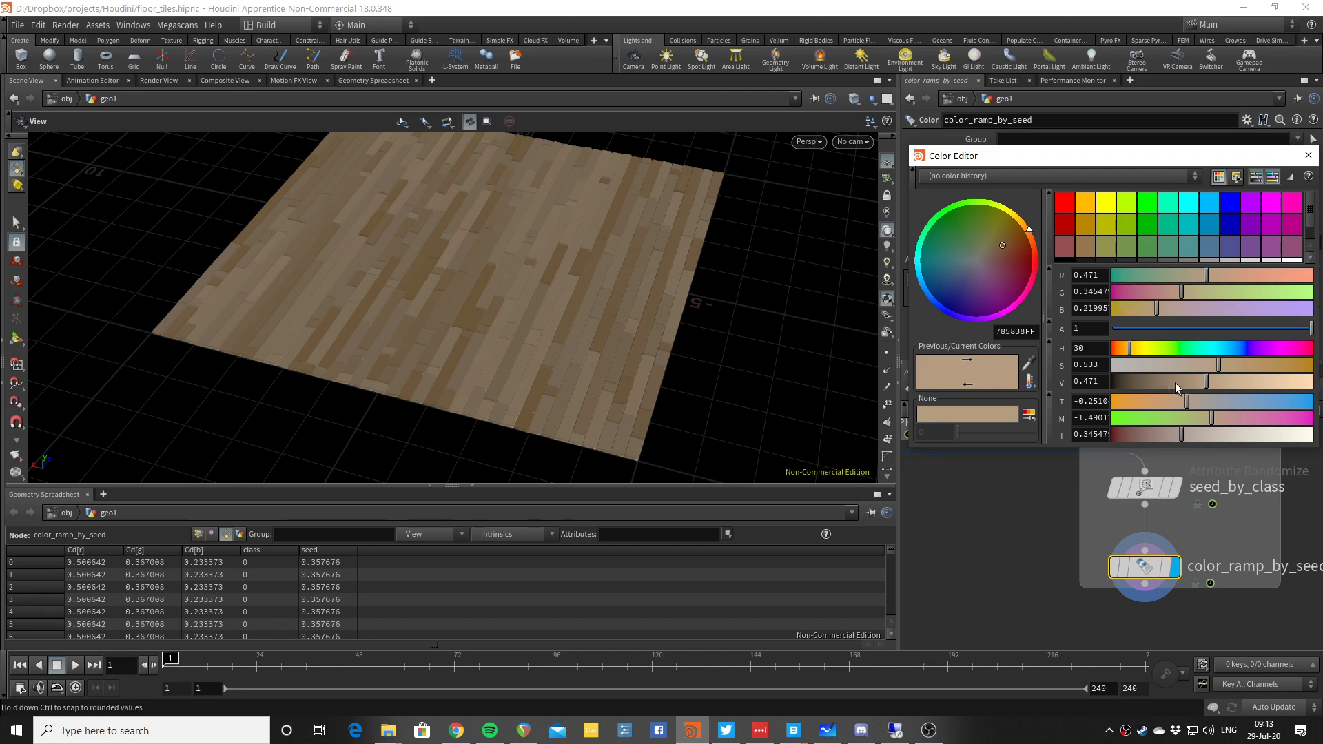
left_click_drag(1250, 361, 1201, 382)
left_click(1306, 156)
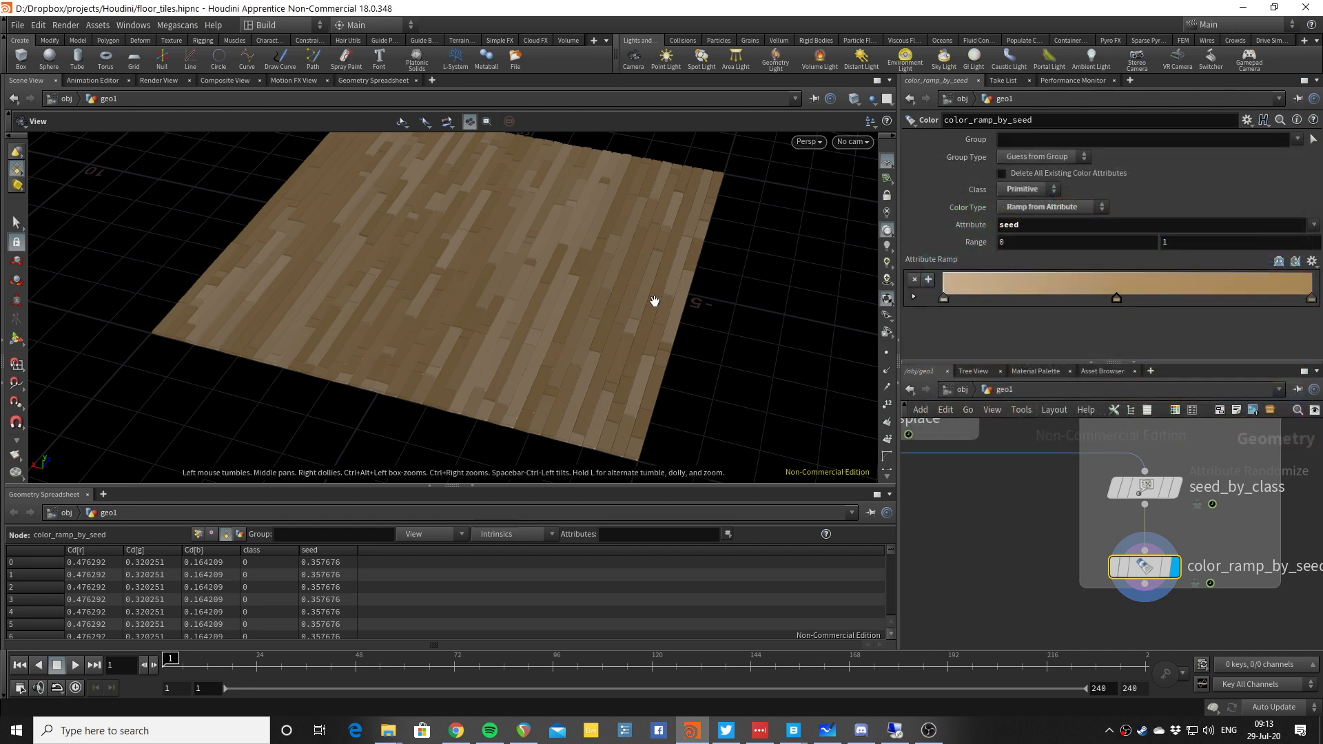
left_click_drag(653, 295, 600, 311)
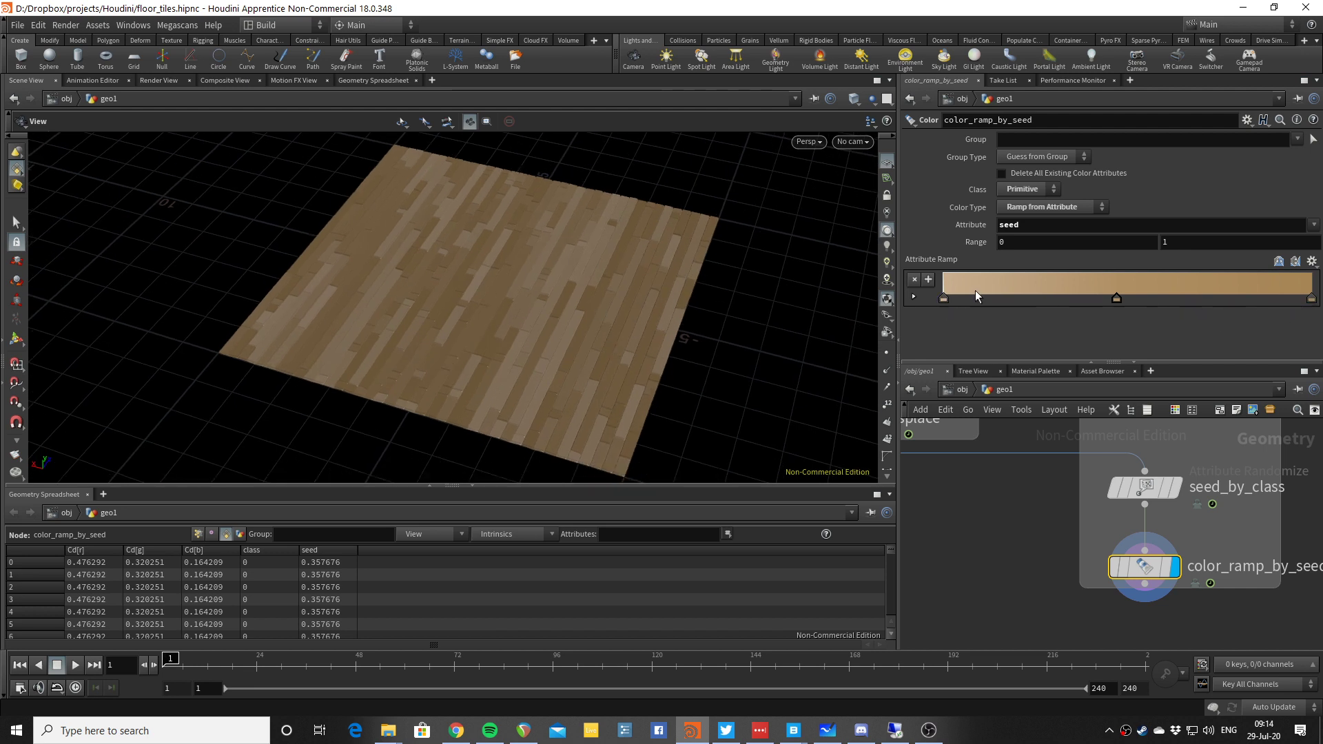
left_click(1205, 527)
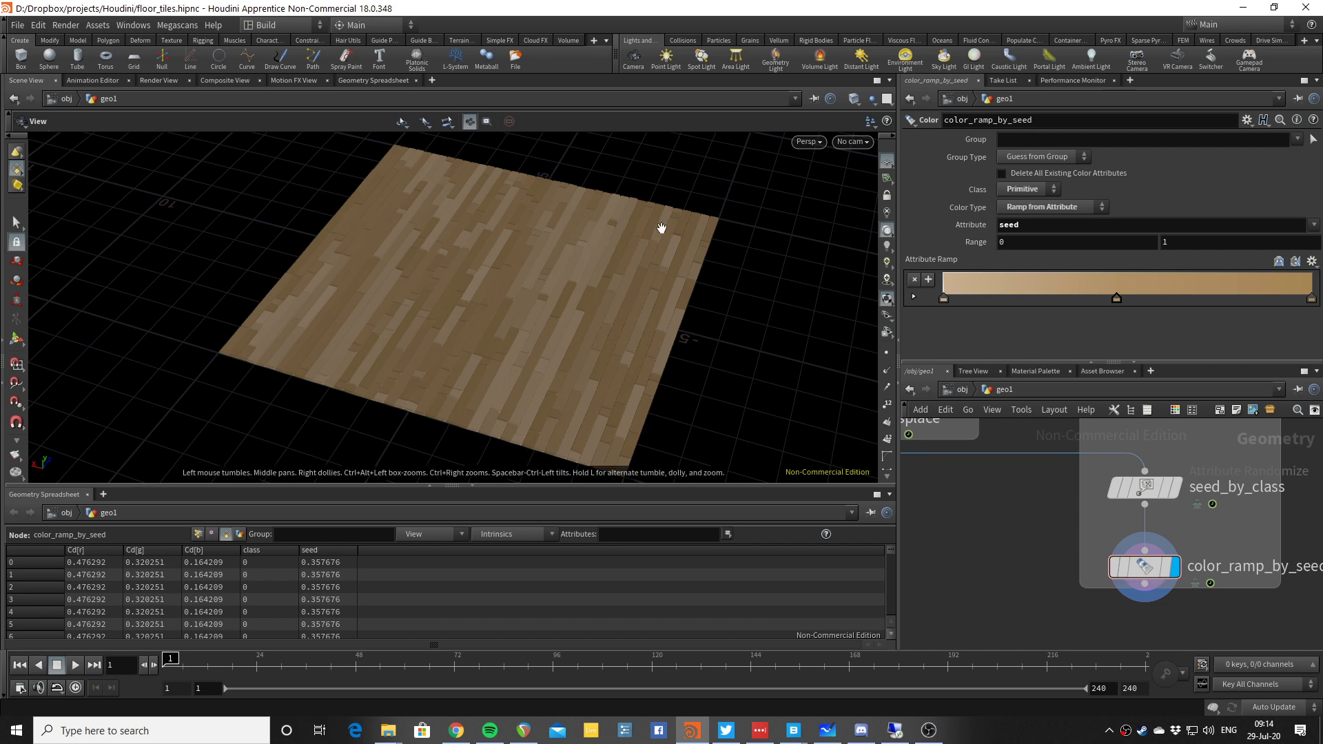
Select seed_by_class and review its Distribution tab settings.
scroll(547, 252, "up", 4)
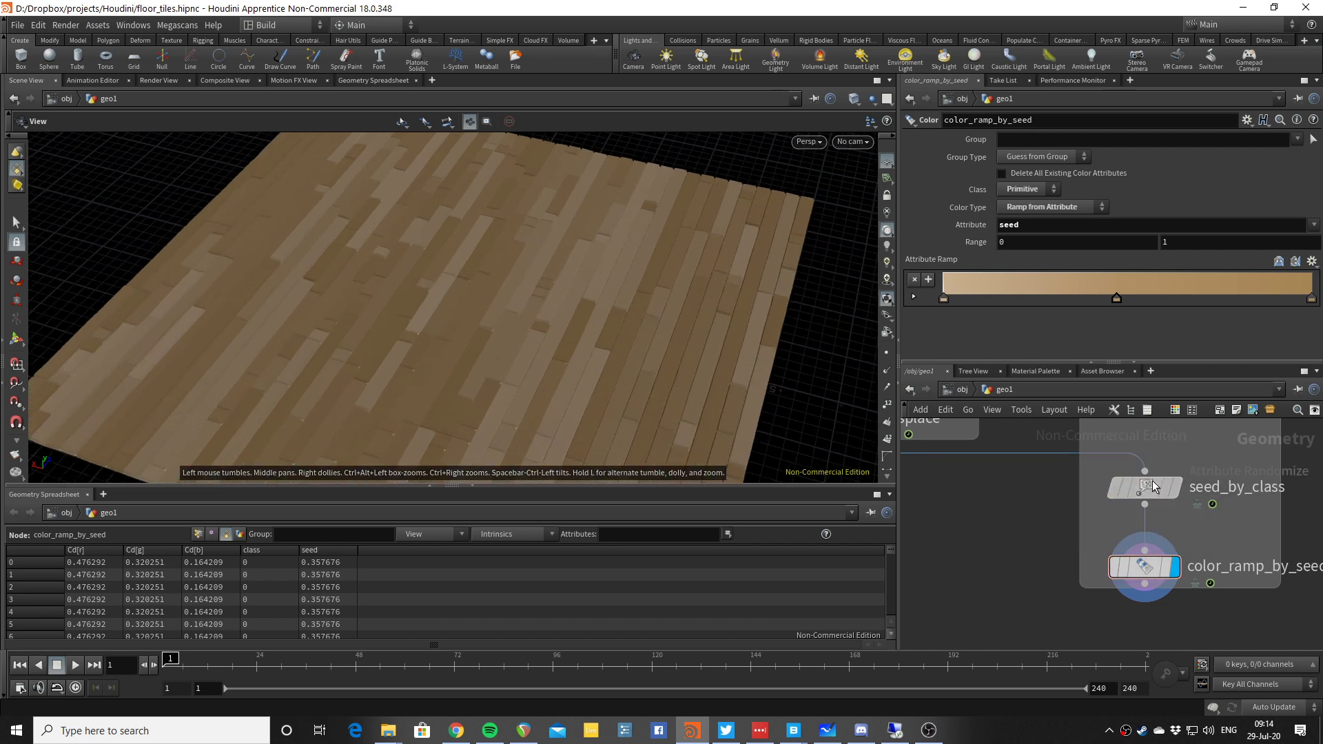
left_click(1152, 480)
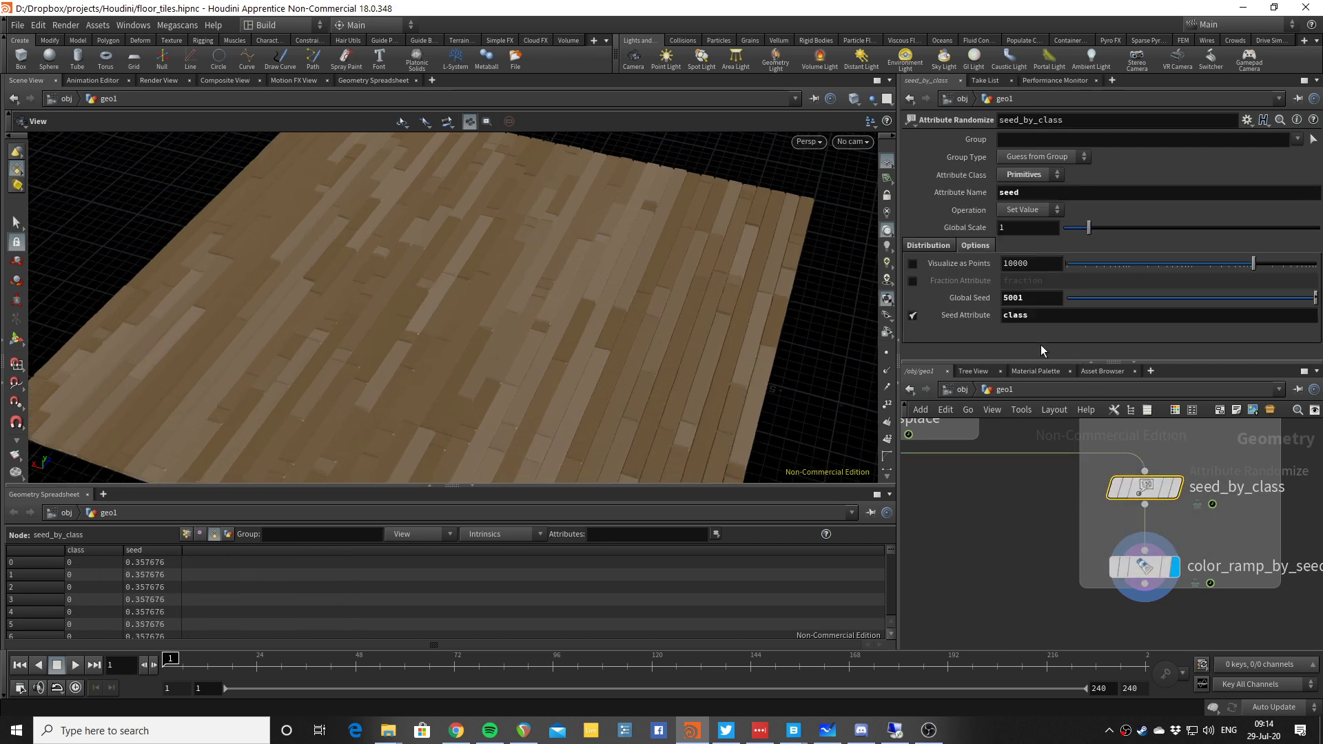
left_click(926, 246)
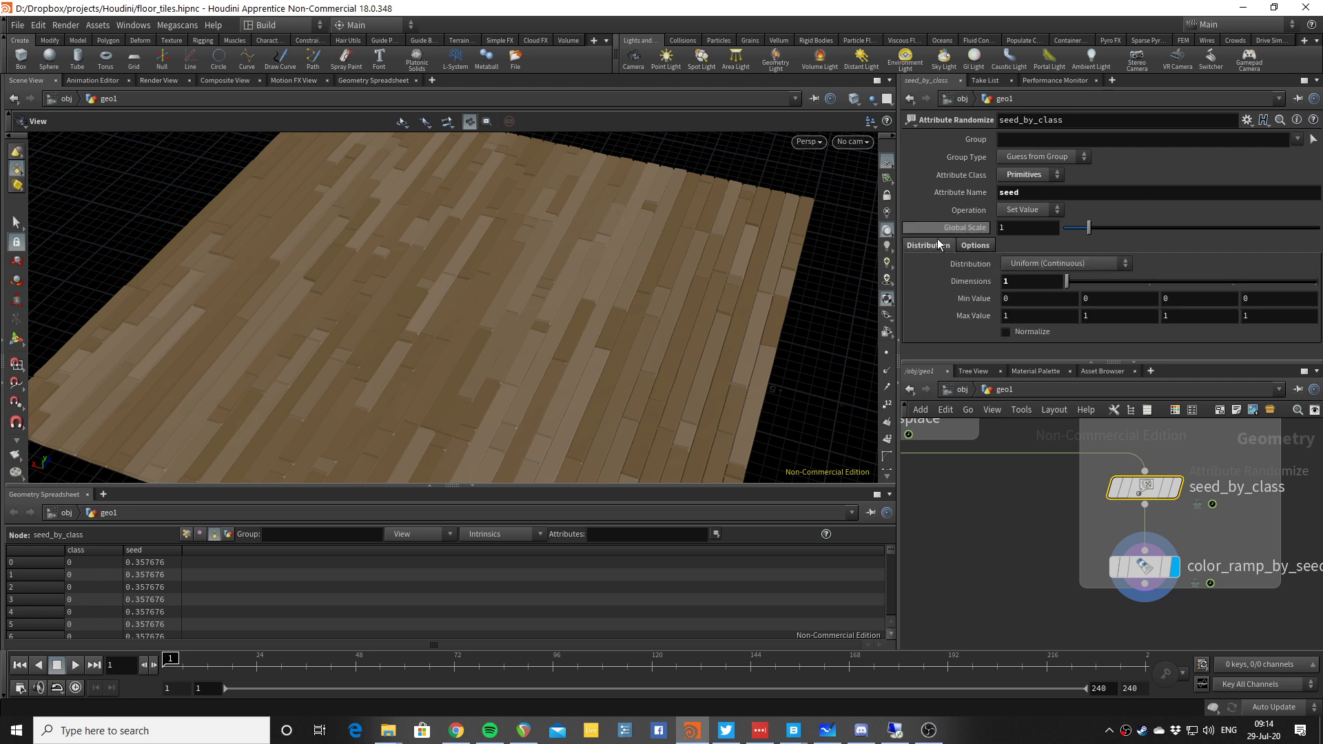
scroll(742, 349, "down", 1)
scroll(724, 331, "up", 2)
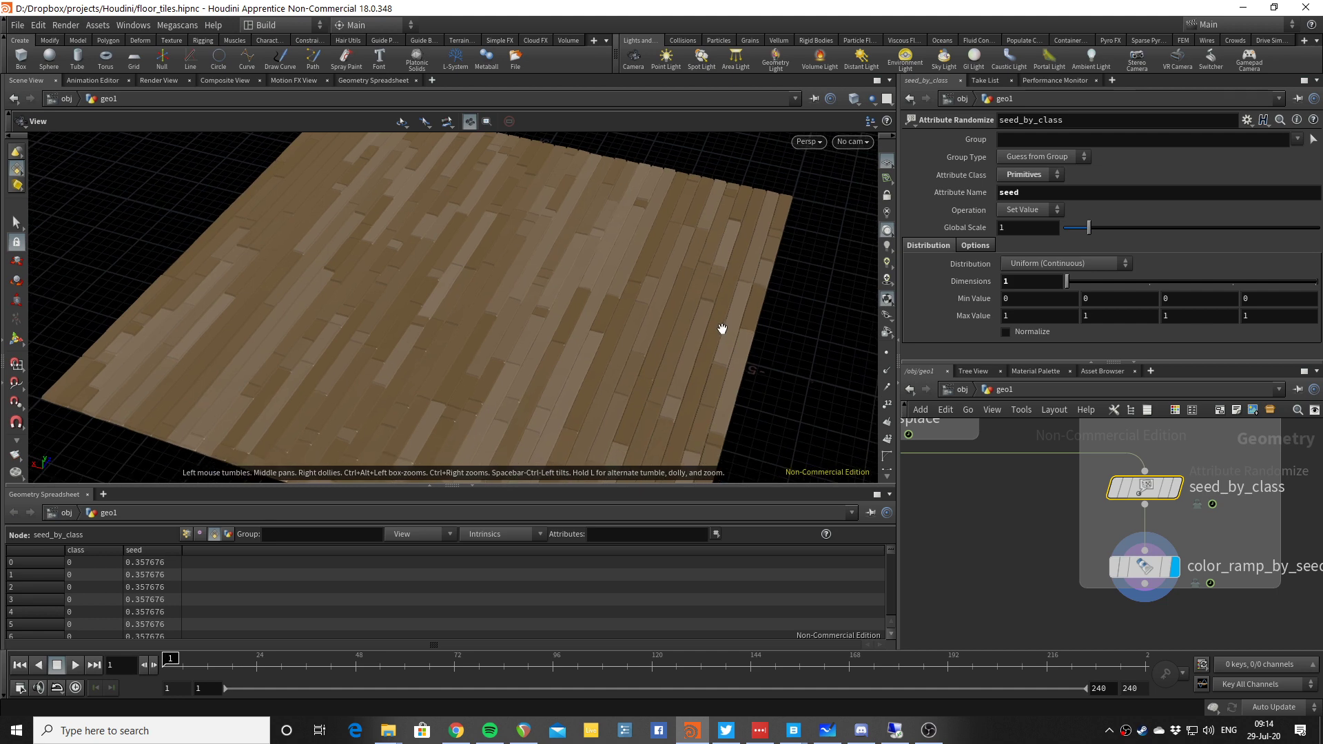
scroll(621, 365, "down", 3)
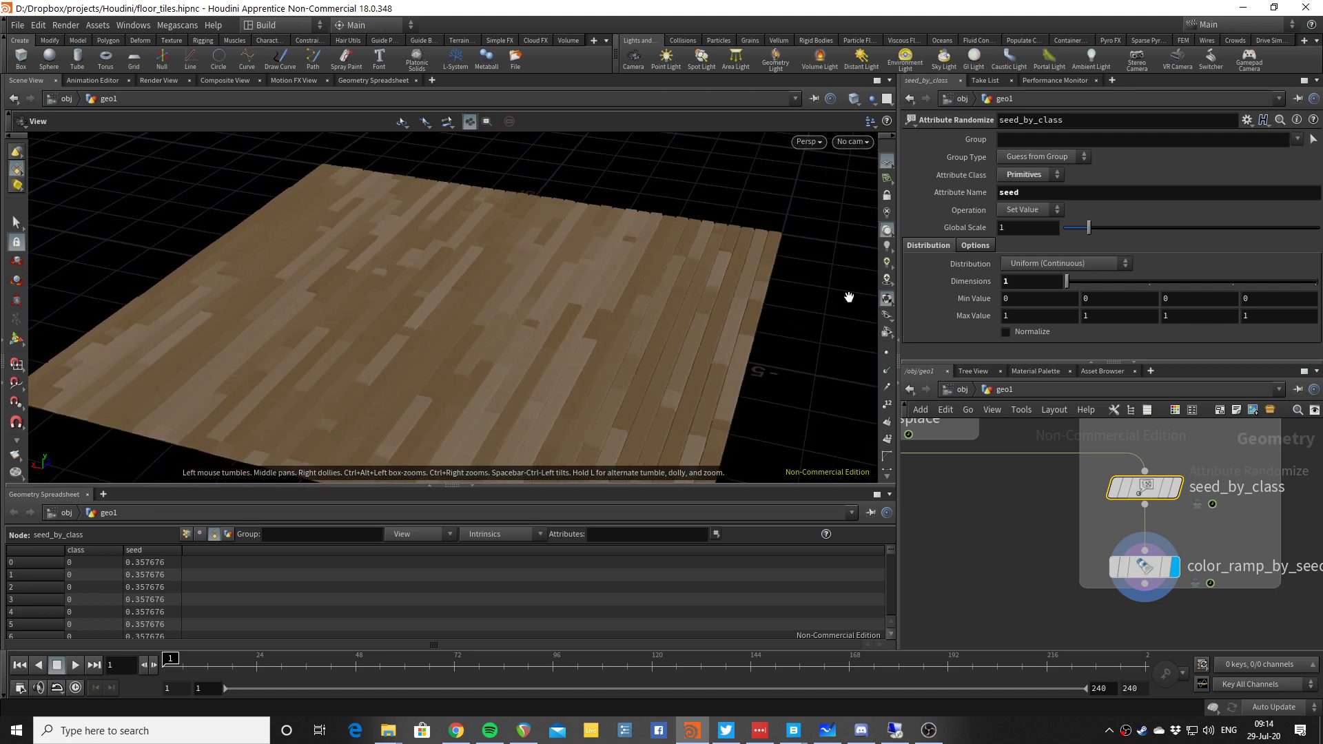
scroll(774, 334, "down", 4)
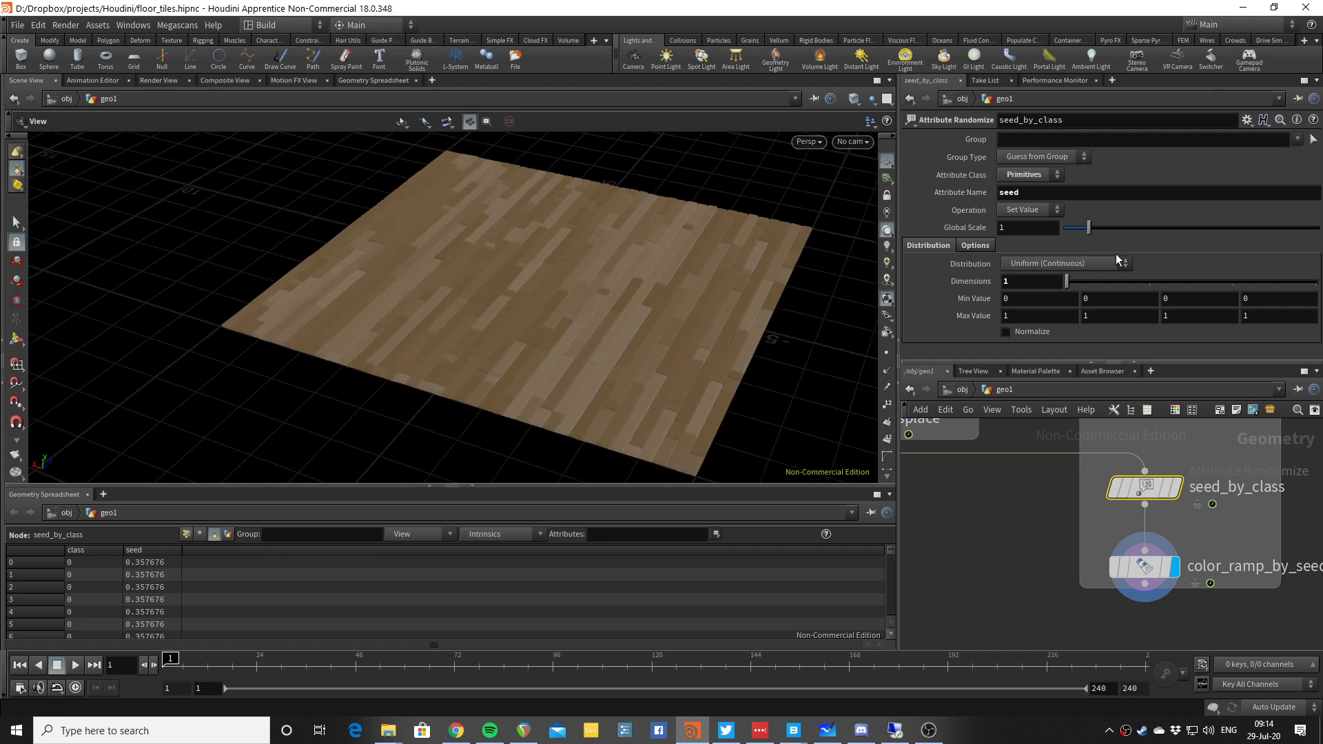
Return to the Options tab and inspect the class Seed Attribute entry.
left_click(976, 247)
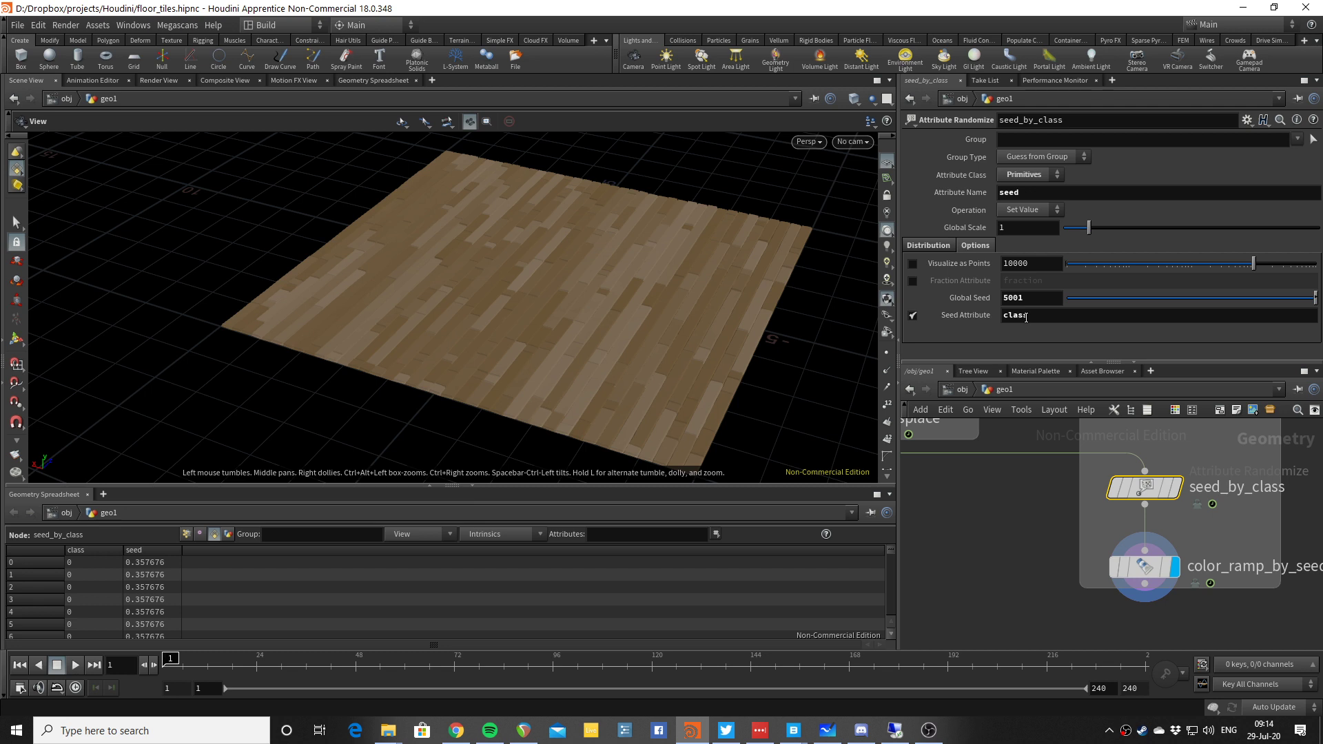
scroll(737, 334, "up", 2)
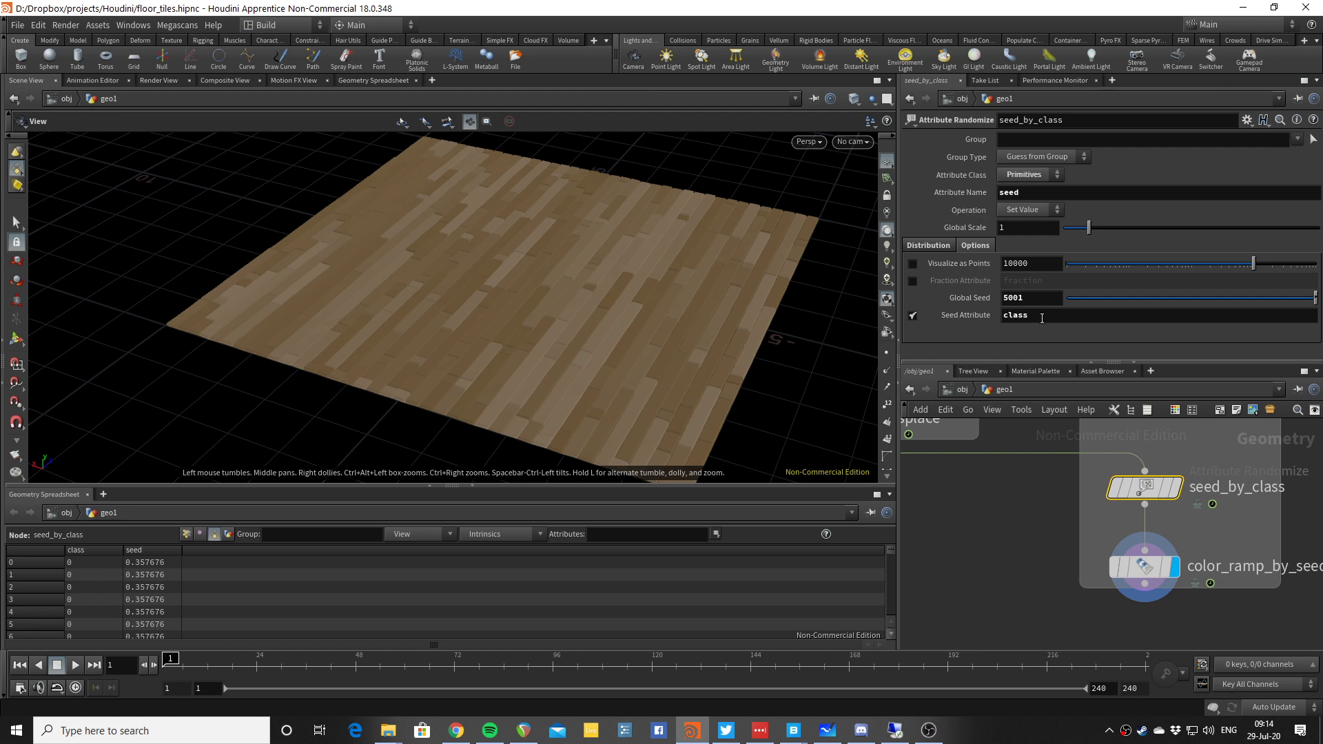
double_click(1017, 317)
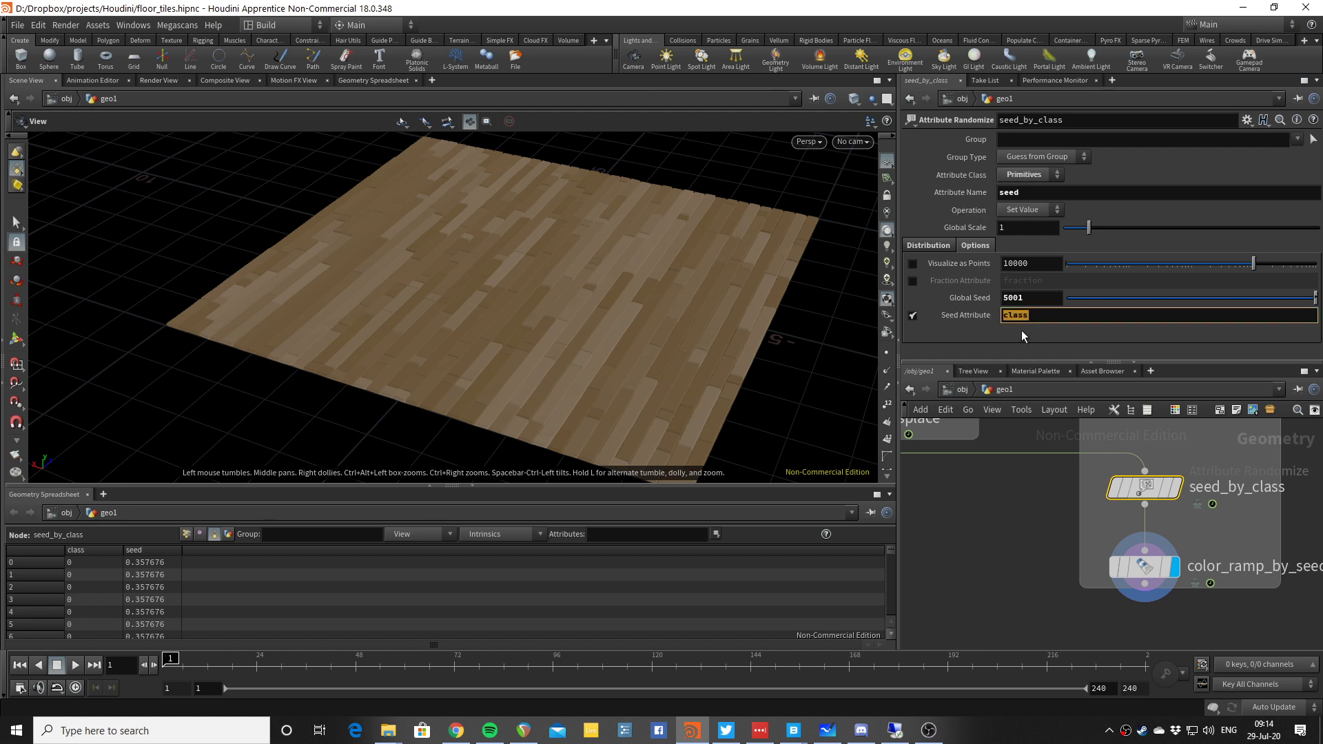
left_click(1023, 332)
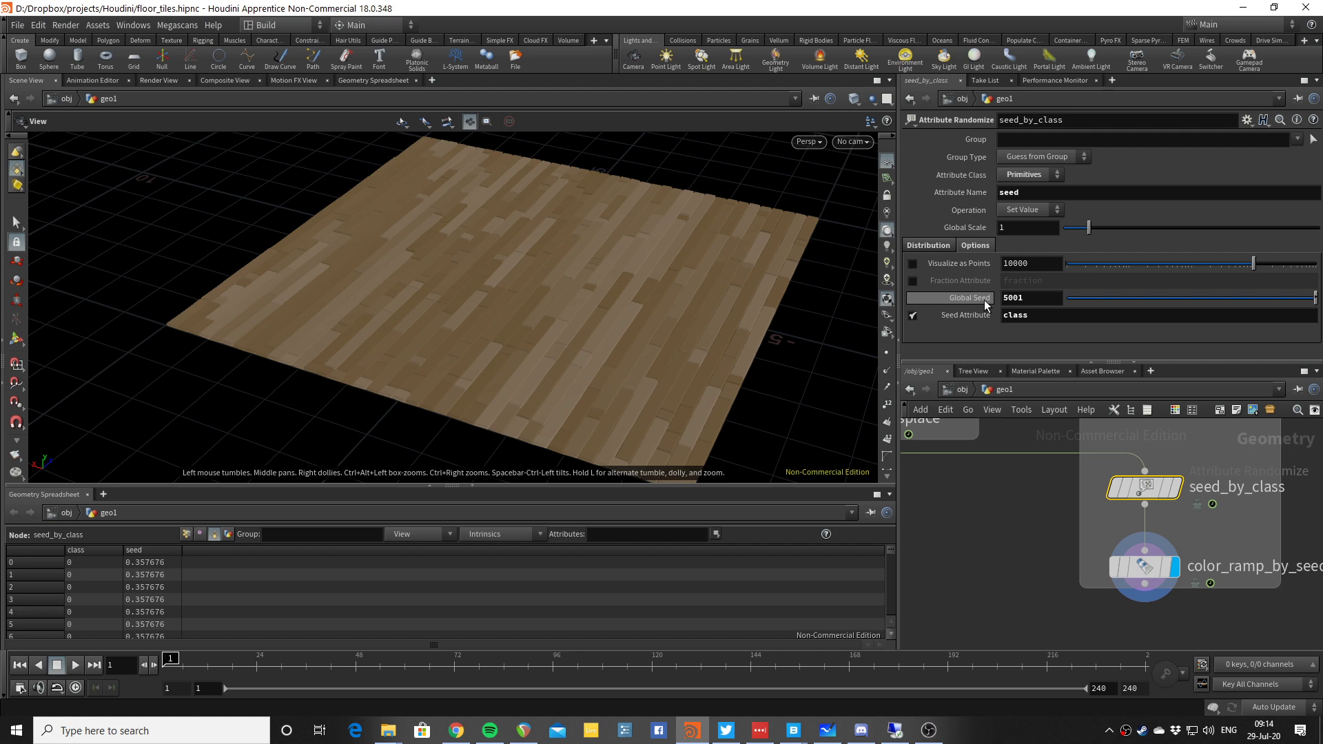
Set the seed_by_class Global Seed to 3.91.
left_click(1154, 301)
left_click_drag(1148, 300, 1164, 296)
scroll(710, 313, "up", 3)
left_click_drag(709, 314, 663, 242)
scroll(660, 261, "up", 4)
scroll(661, 235, "down", 3)
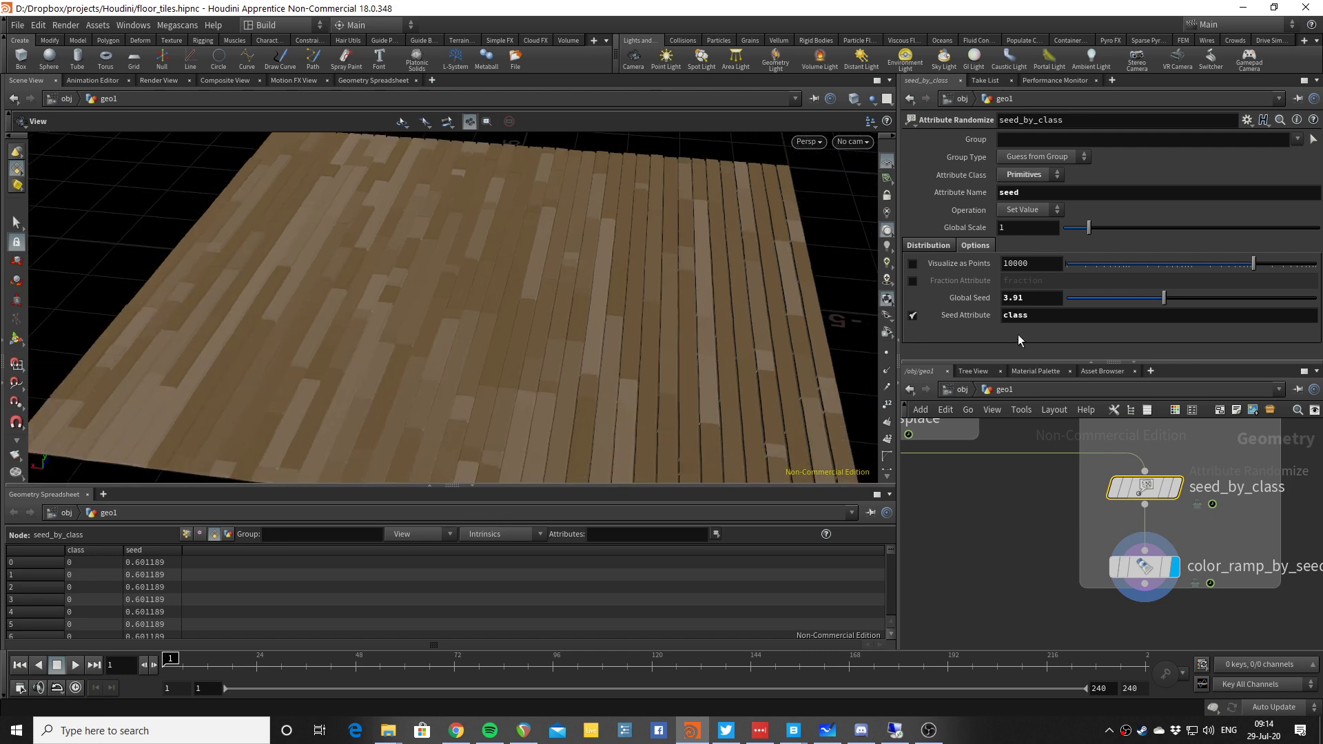
Toggle class seeding off and back on, comparing the floor in wireframe and shaded views.
left_click(914, 316)
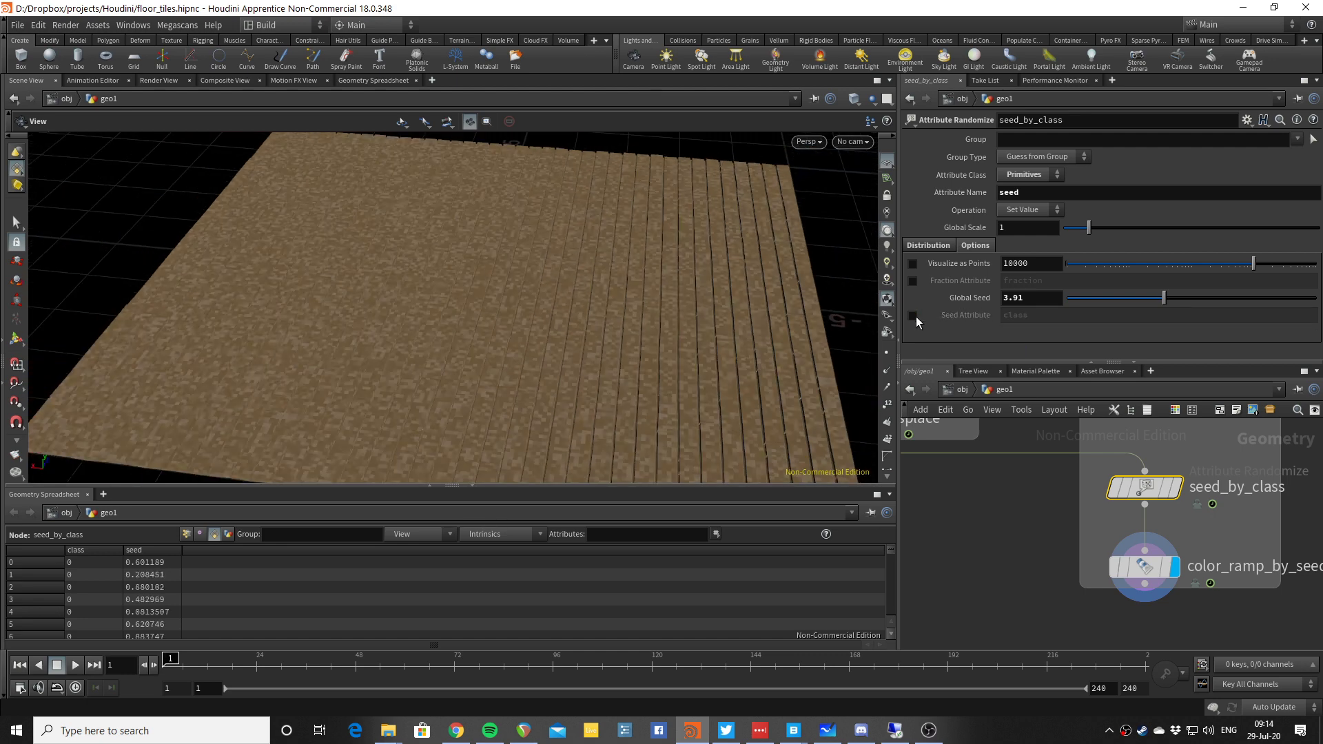
scroll(723, 340, "up", 5)
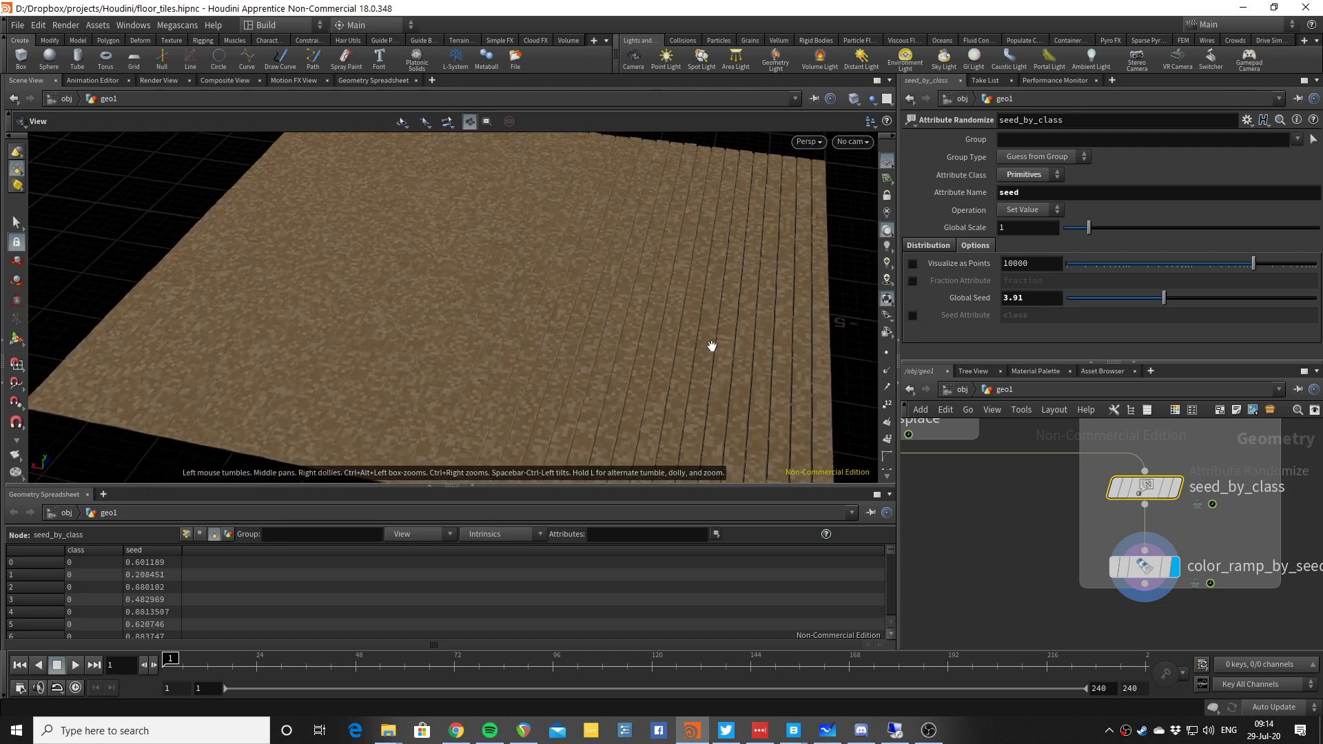
scroll(752, 315, "up", 2)
key("w")
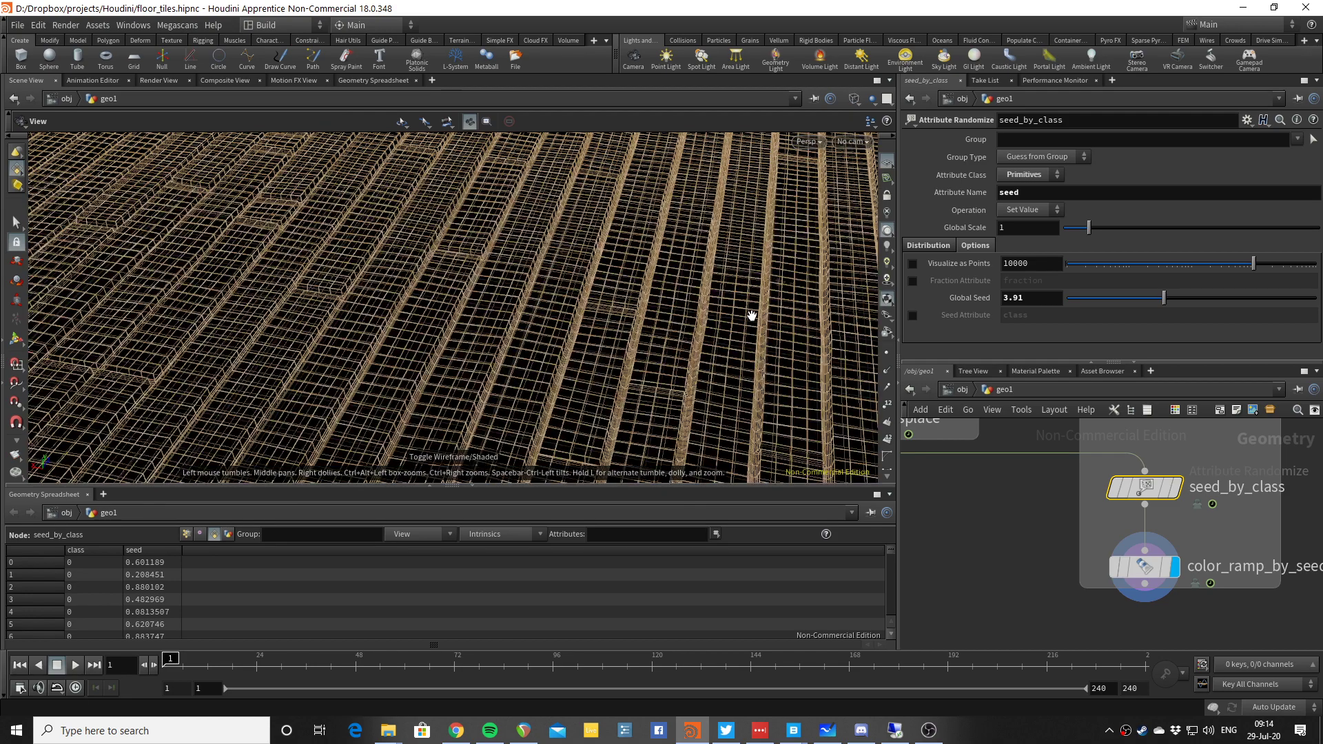
scroll(741, 314, "up", 2)
key("w")
scroll(727, 290, "up", 3)
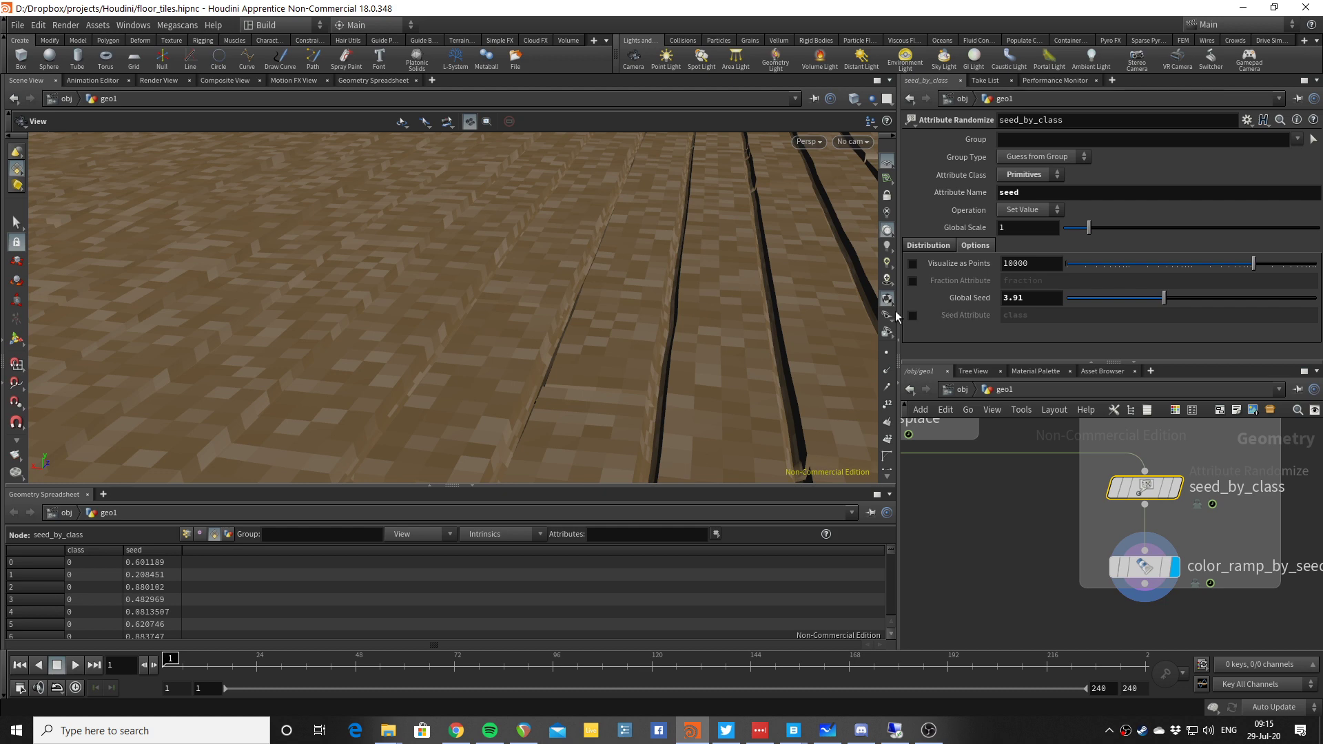
left_click(911, 315)
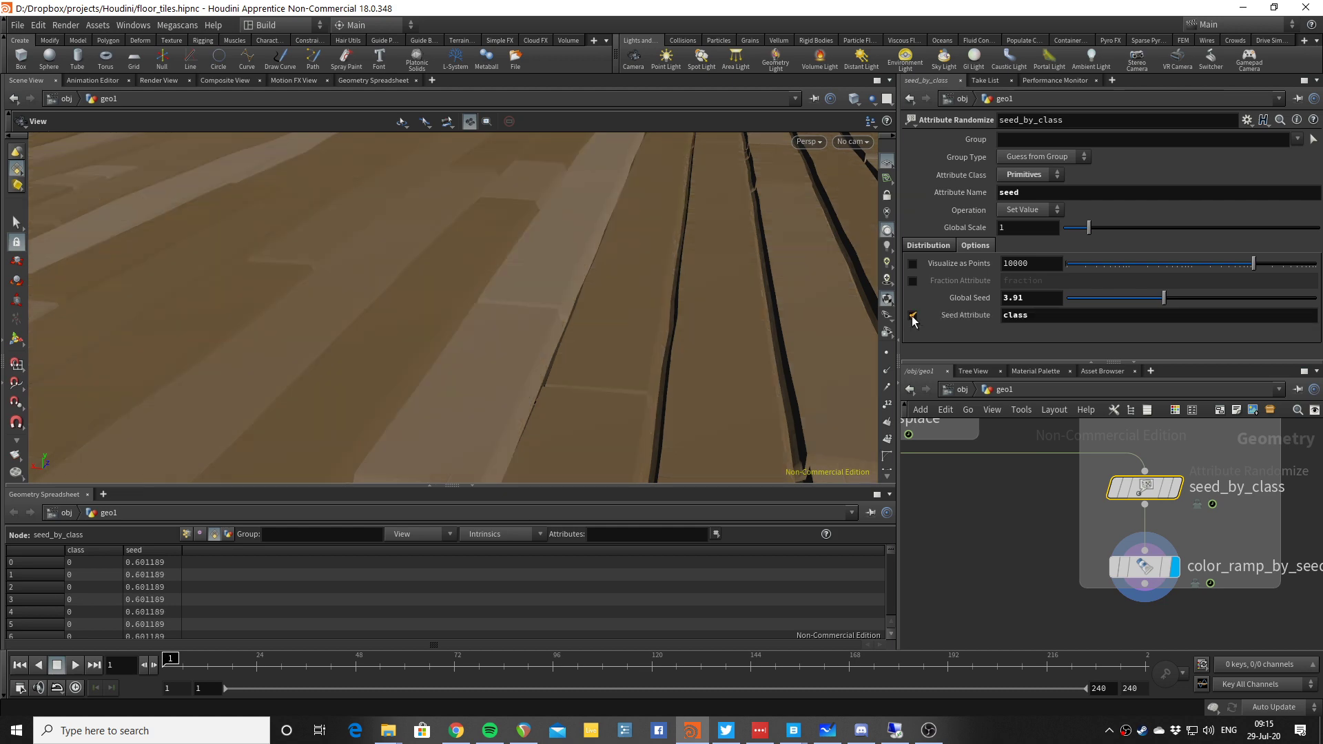
scroll(593, 337, "up", 2)
scroll(592, 337, "down", 8)
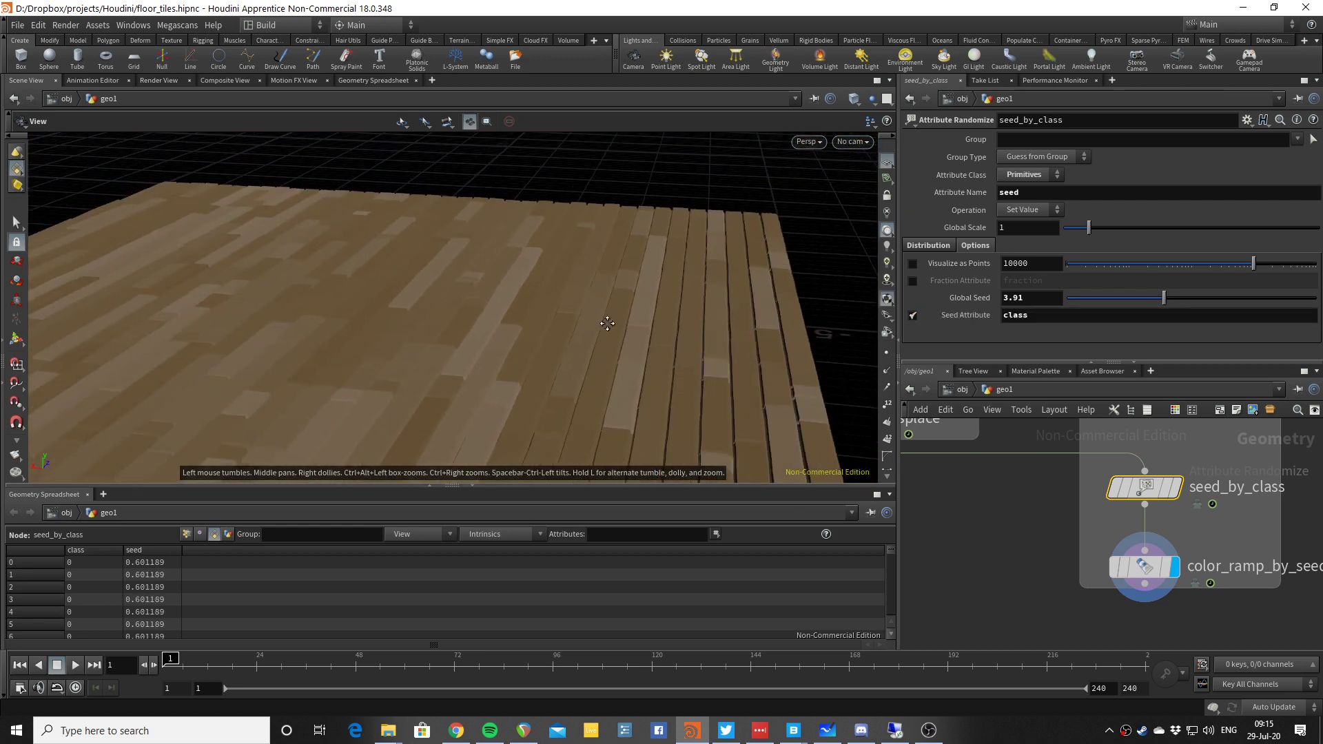
left_click_drag(641, 344, 725, 289)
mouse_move(641, 295)
left_mouse_down()
mouse_move(629, 295)
mouse_move(662, 304)
left_mouse_up()
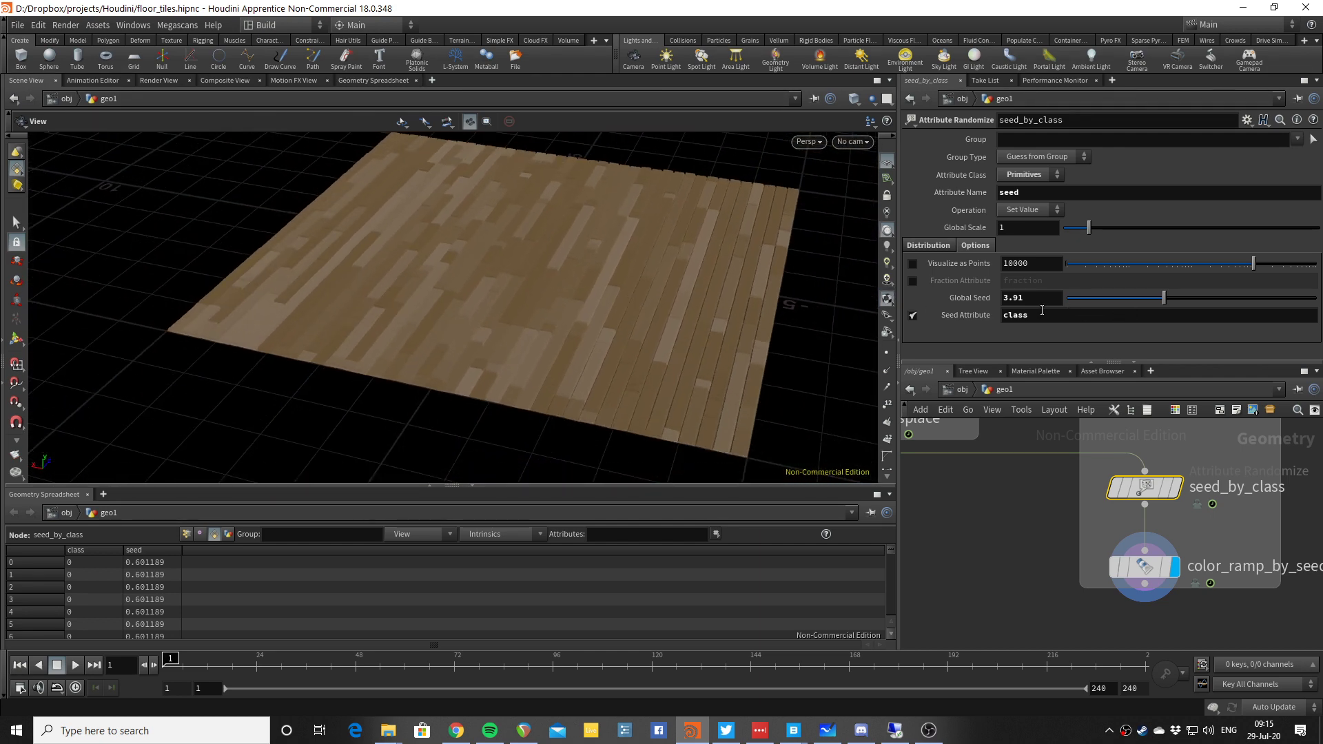
Select color_ramp_by_seed, confirm its seed Attribute unchanged, and orbit the floor view.
left_click(1145, 568)
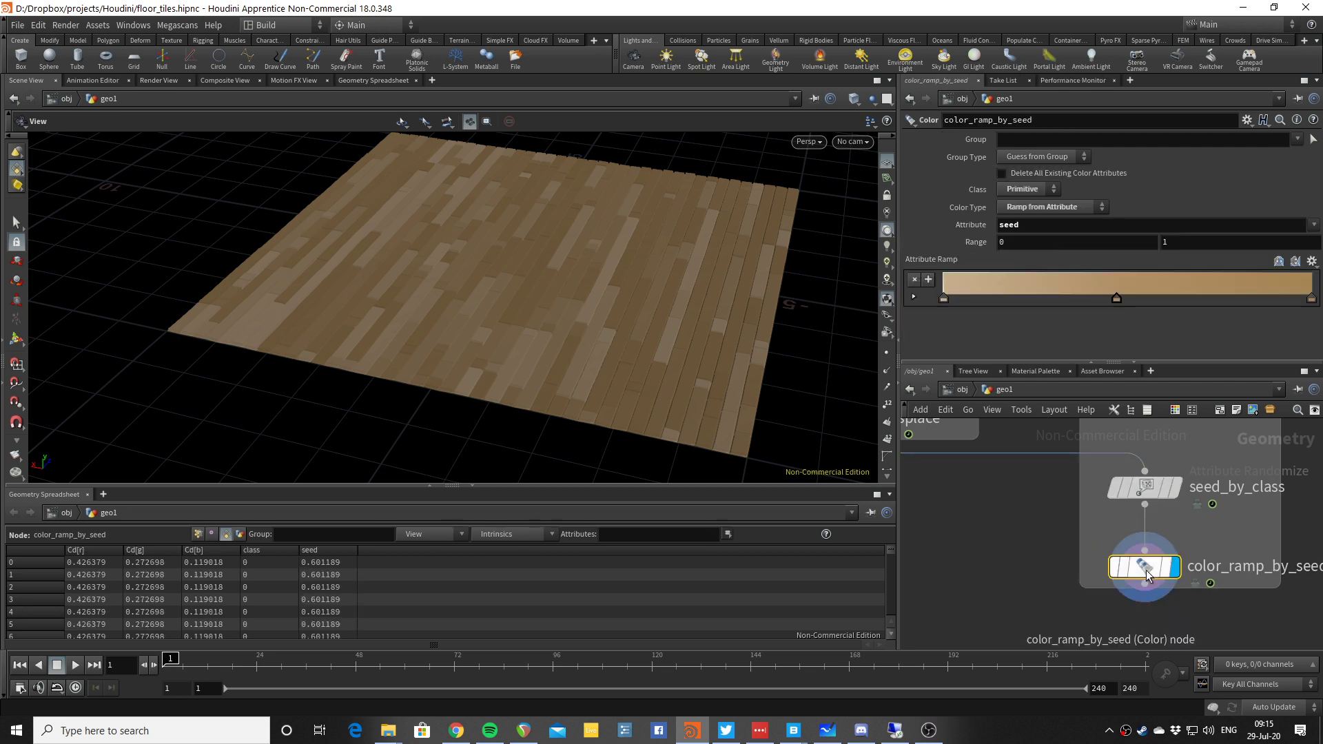
double_click(1020, 225)
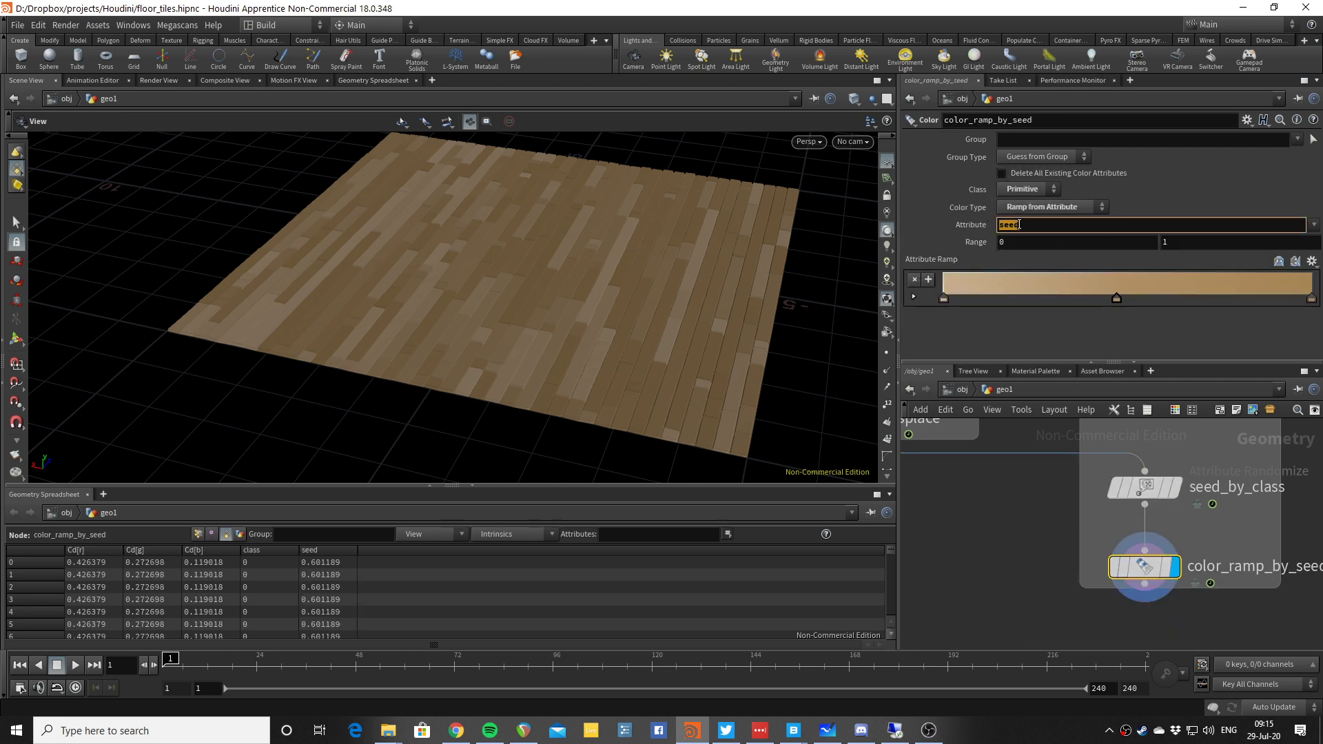
left_click(1008, 326)
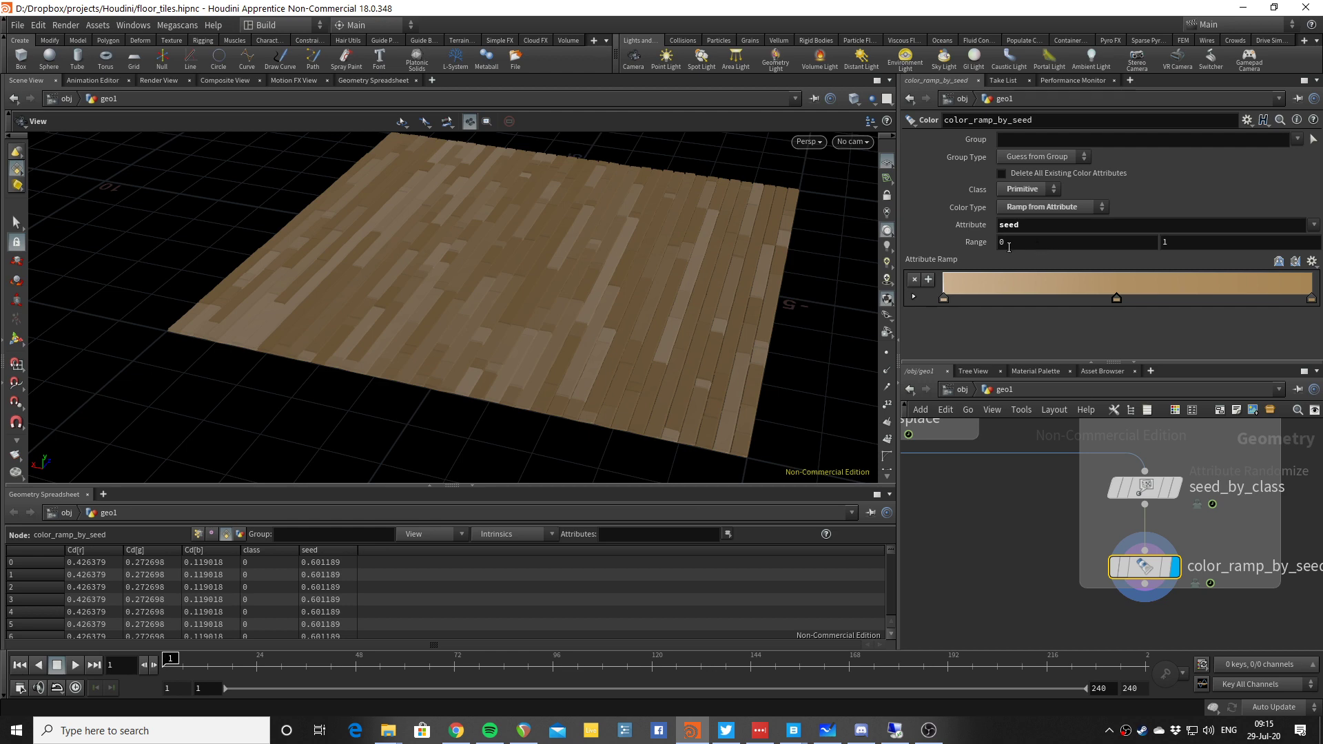
left_click_drag(629, 280, 606, 258)
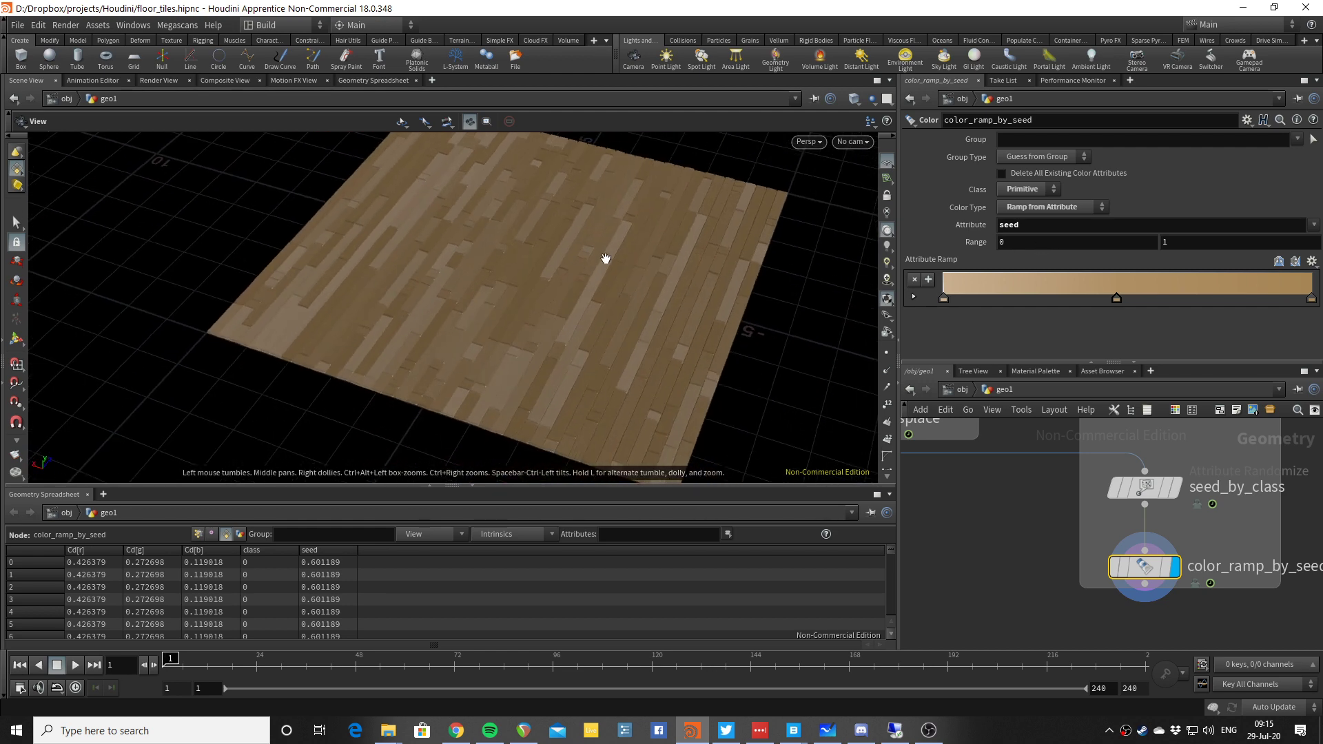
left_click_drag(730, 292, 765, 283)
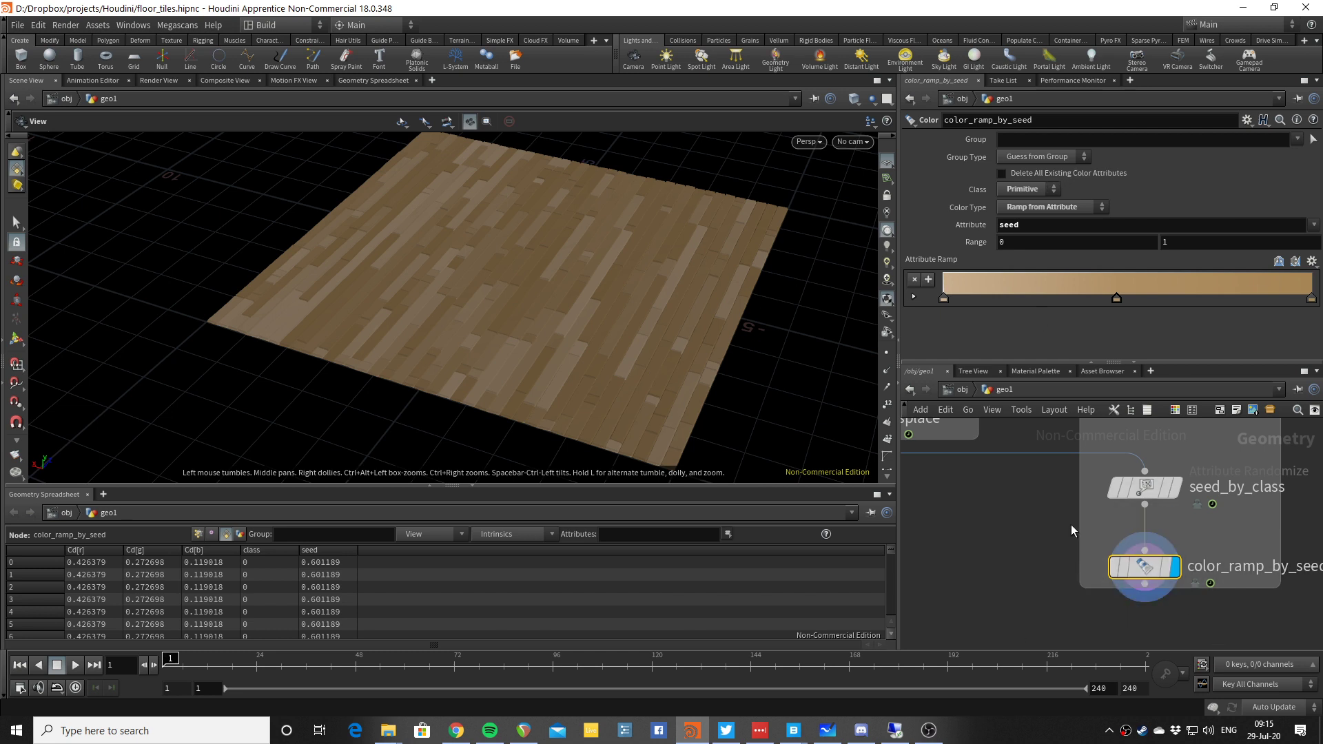
scroll(1069, 524, "down", 2)
middle_click_drag(1052, 526, 1061, 495)
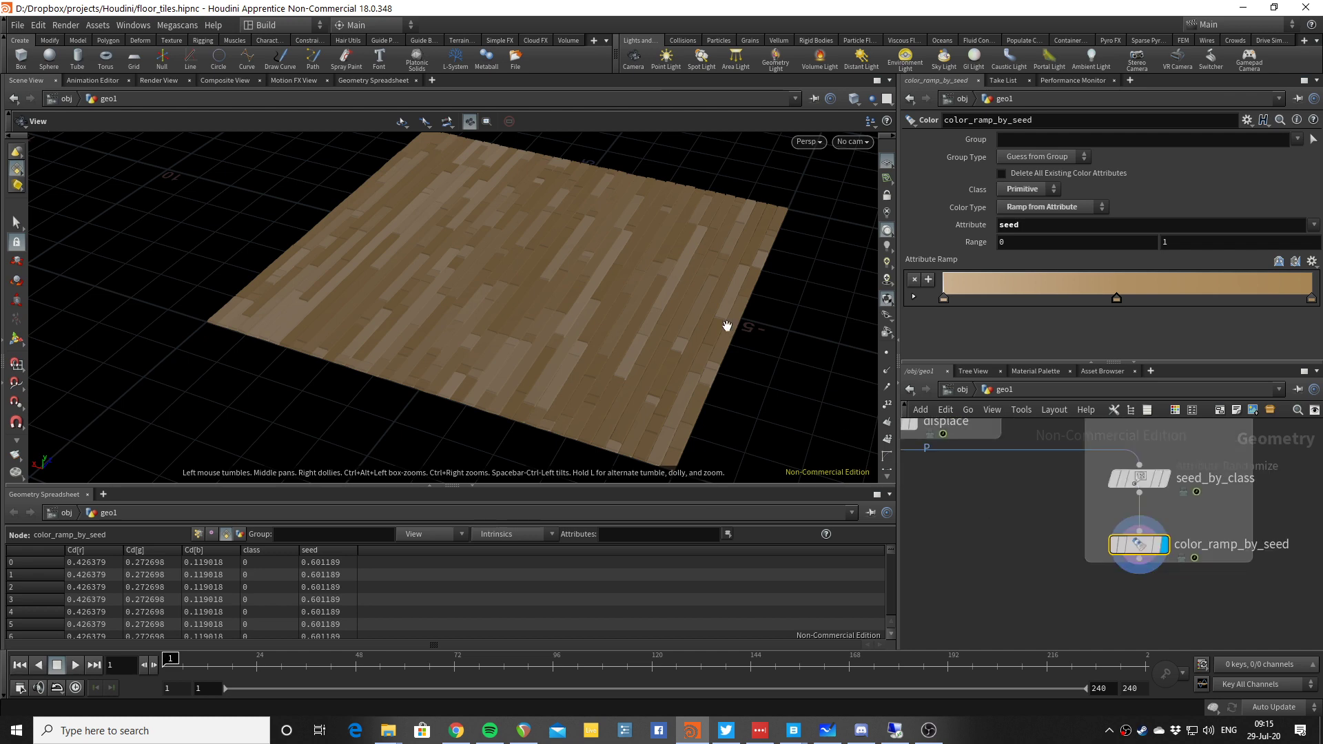
left_click_drag(724, 325, 738, 372)
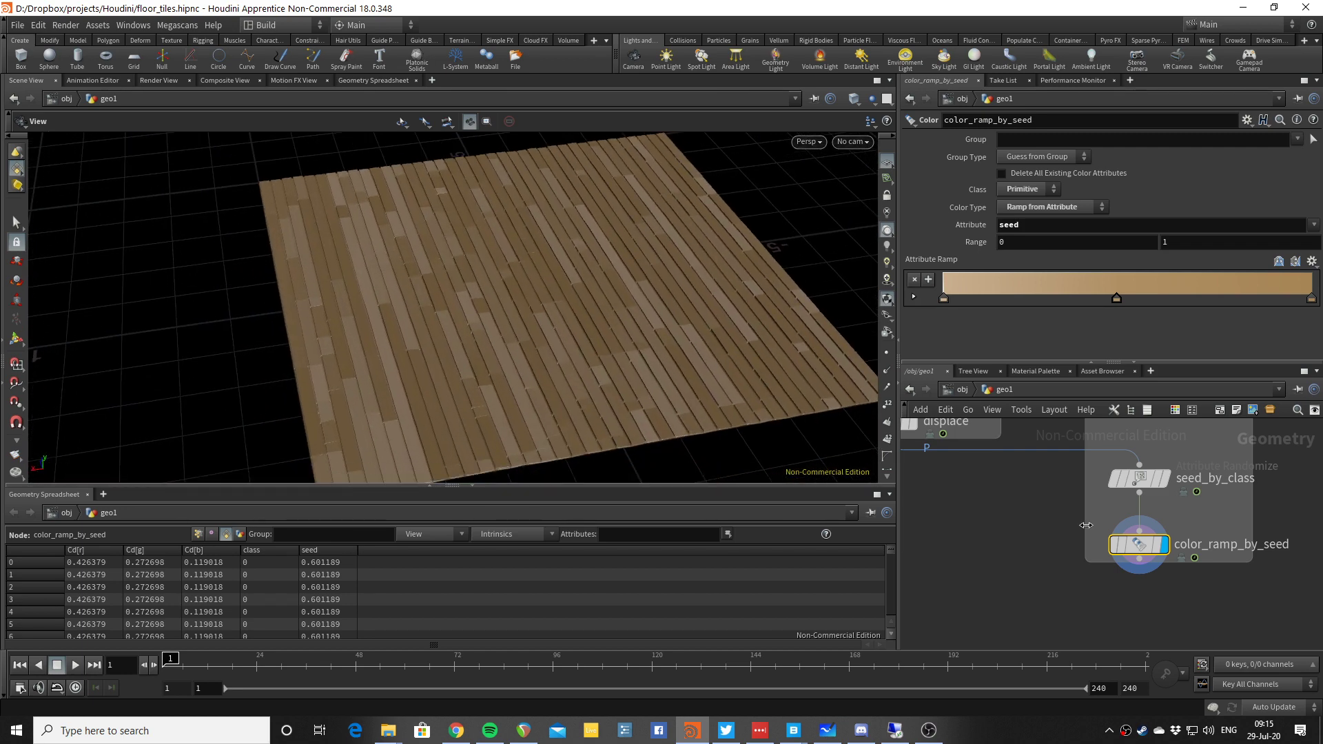
key("Up")
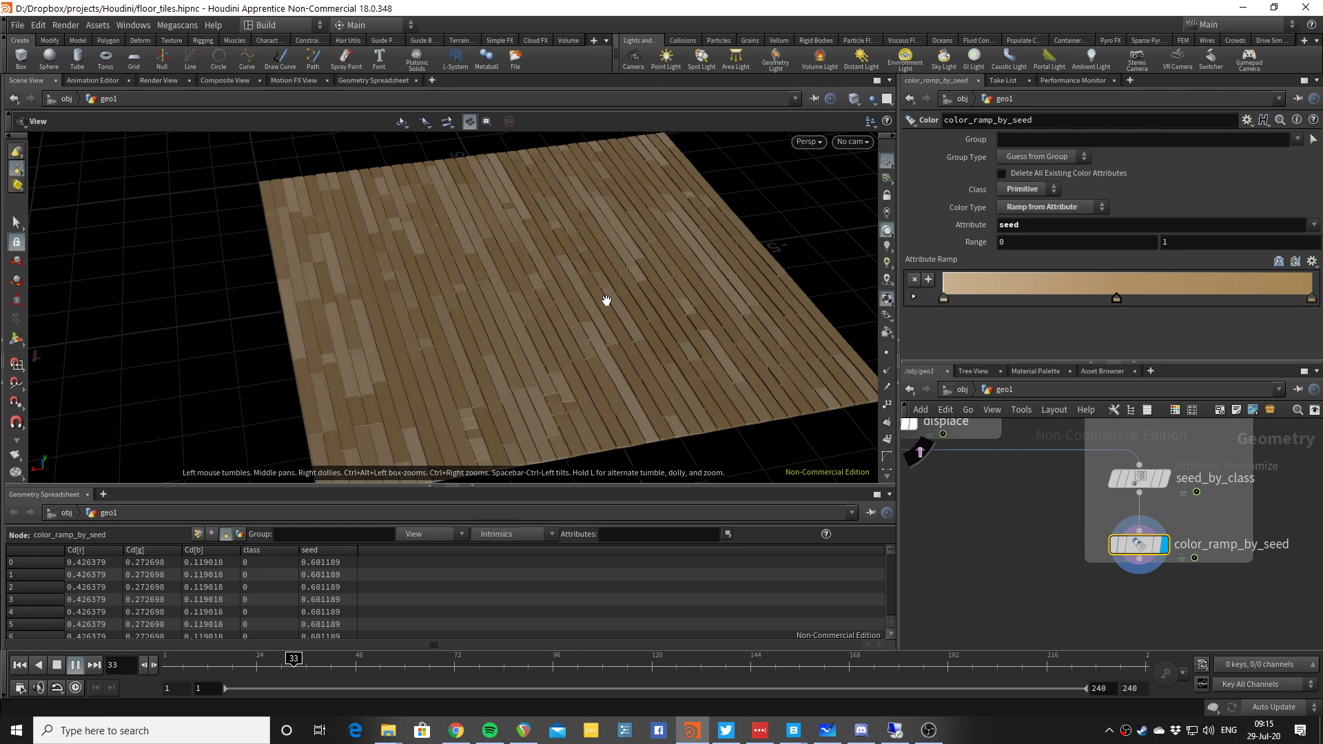
key("ctrl+Up")
key("Up")
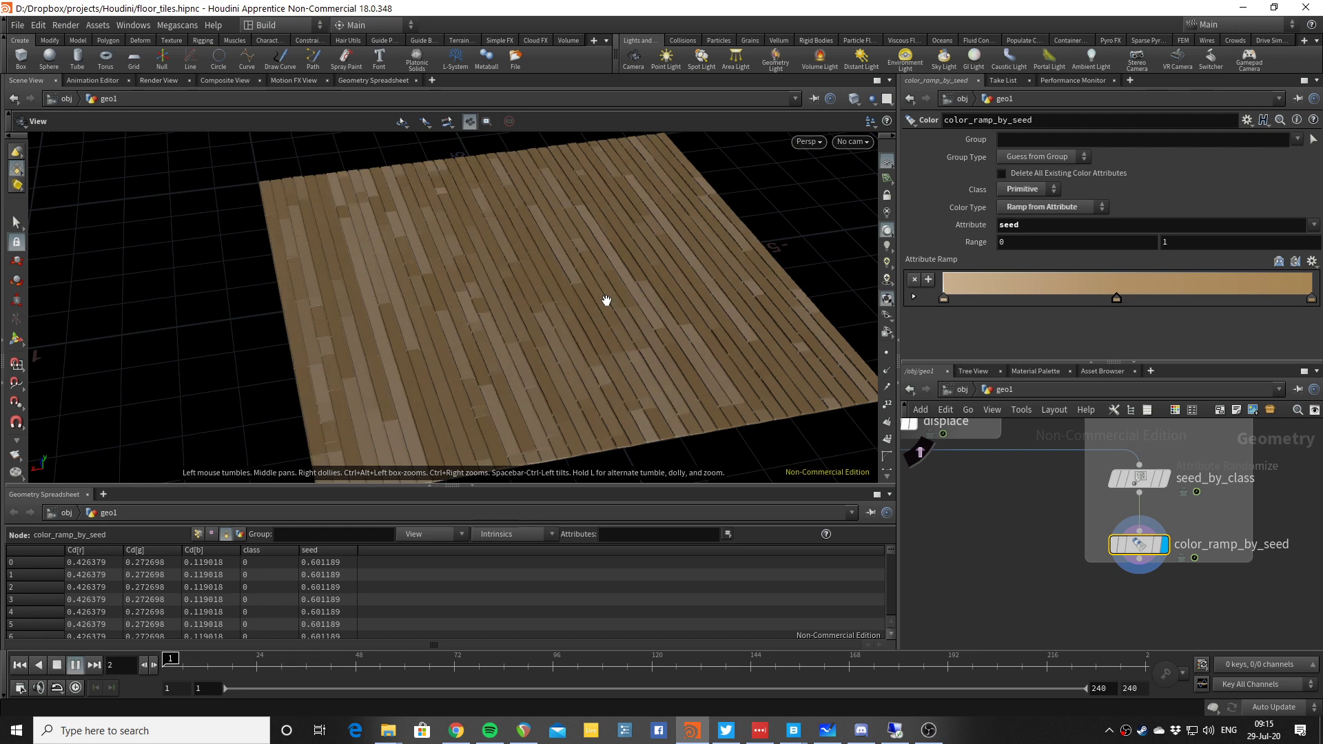
key("ctrl+Up")
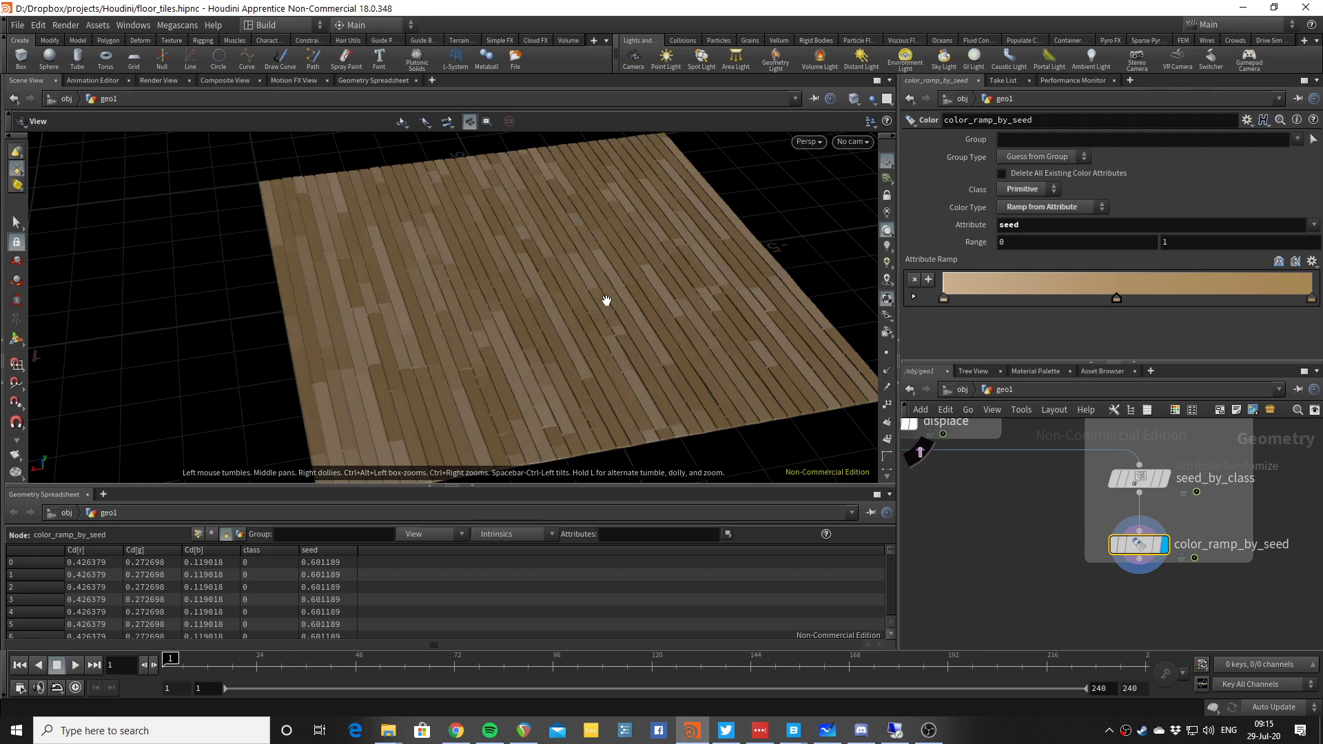